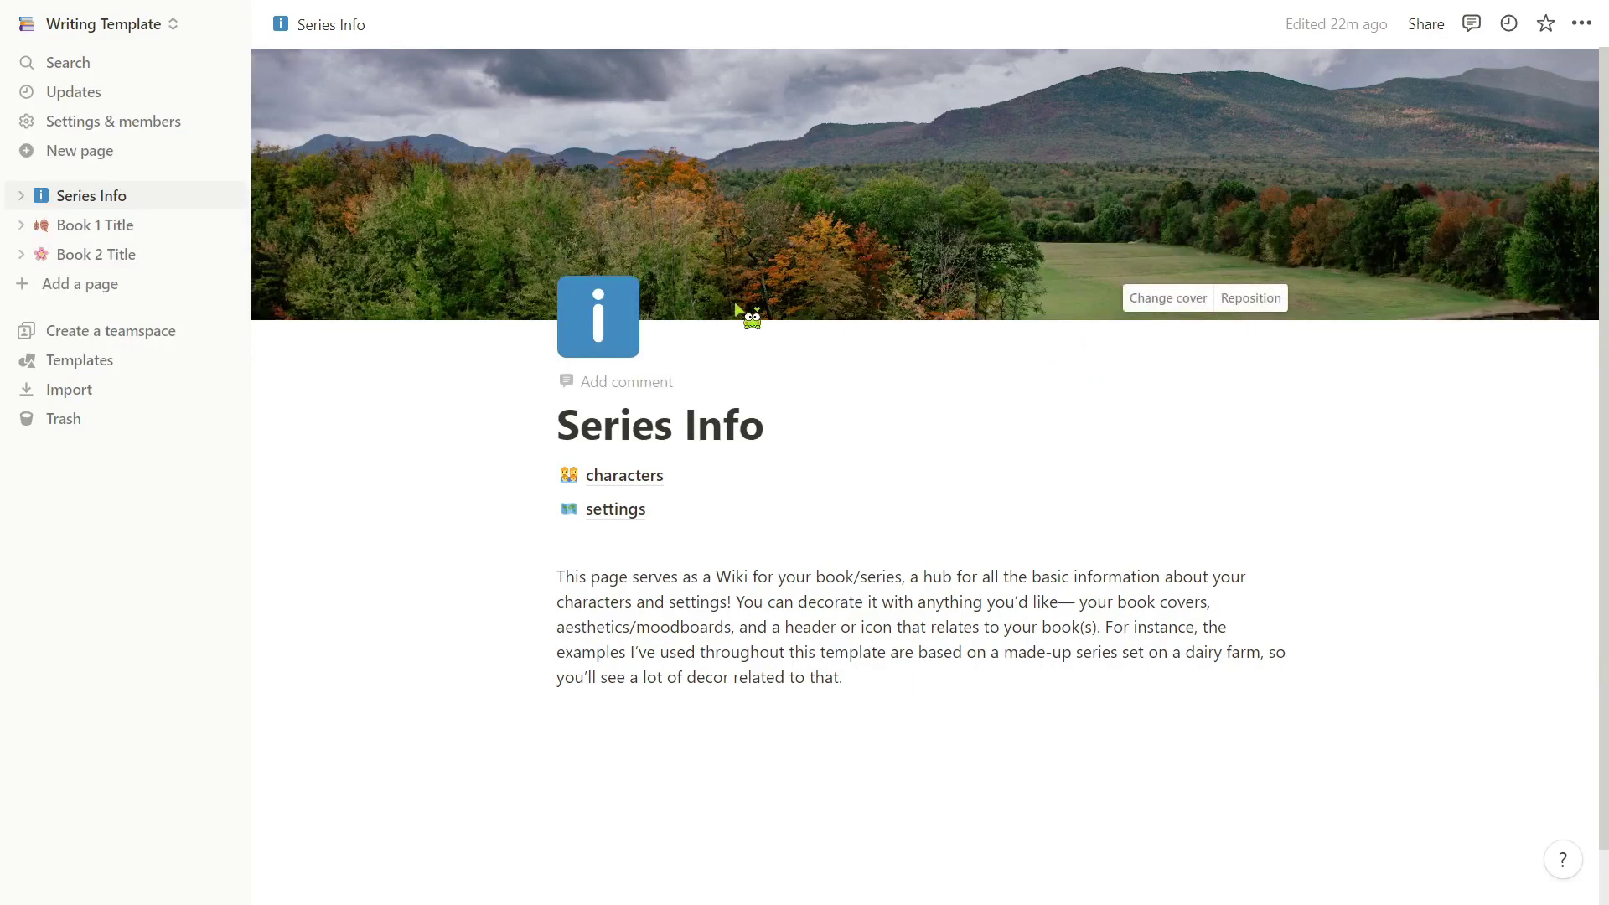
- Preview Unsplash 'new york' photos for the Series Info cover, then close, keeping the mountain cover
click(607, 327)
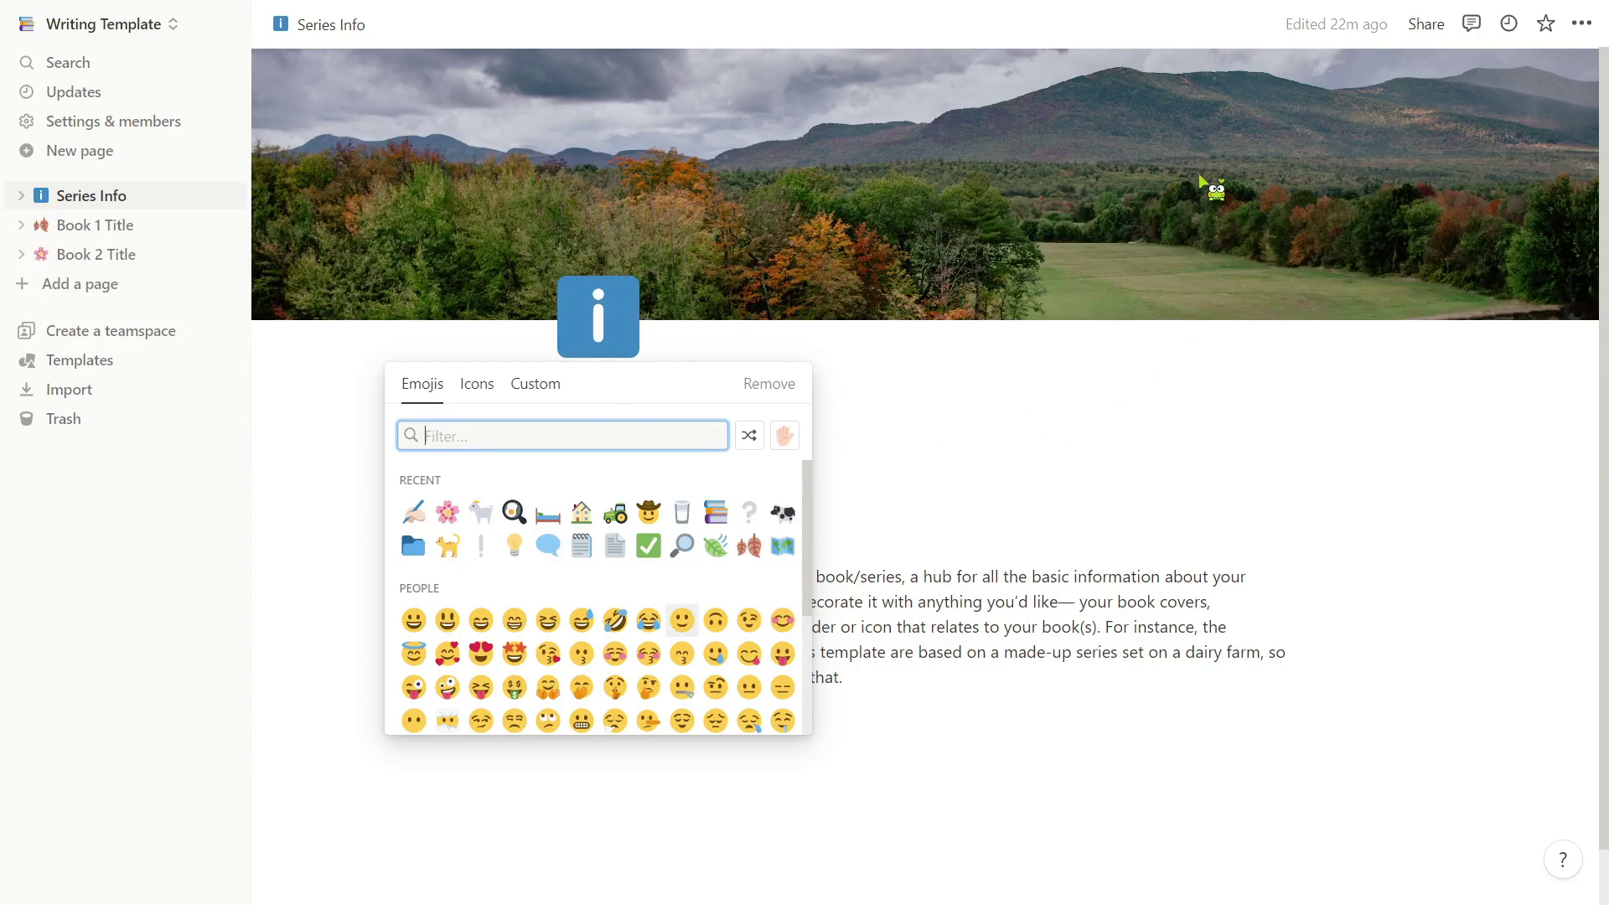
click(1073, 373)
click(1149, 298)
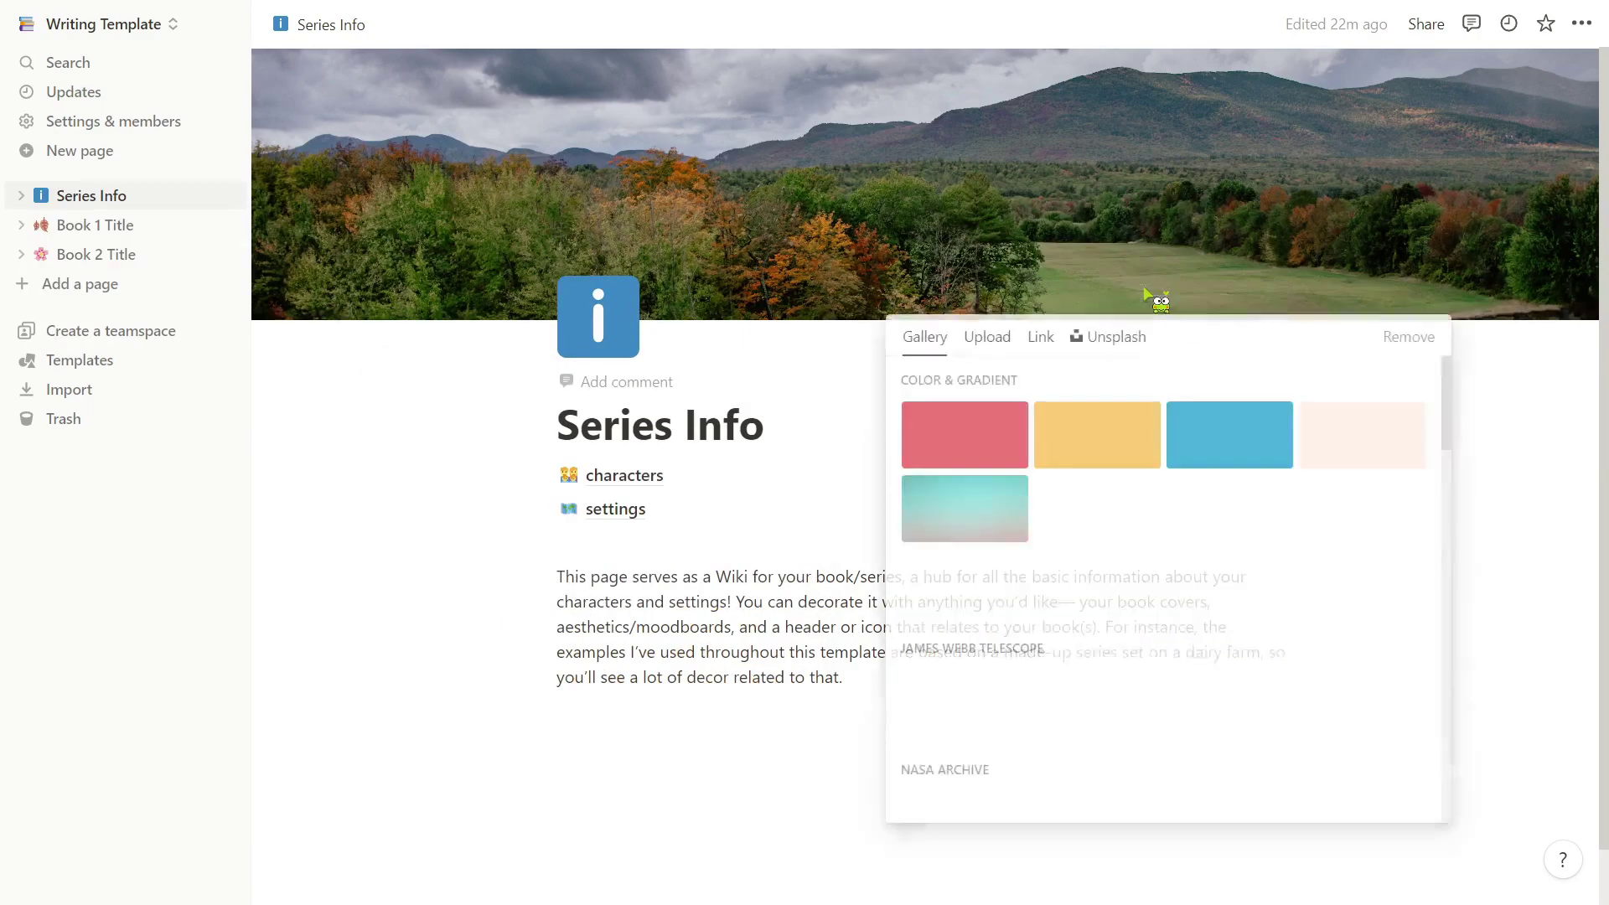
click(1111, 337)
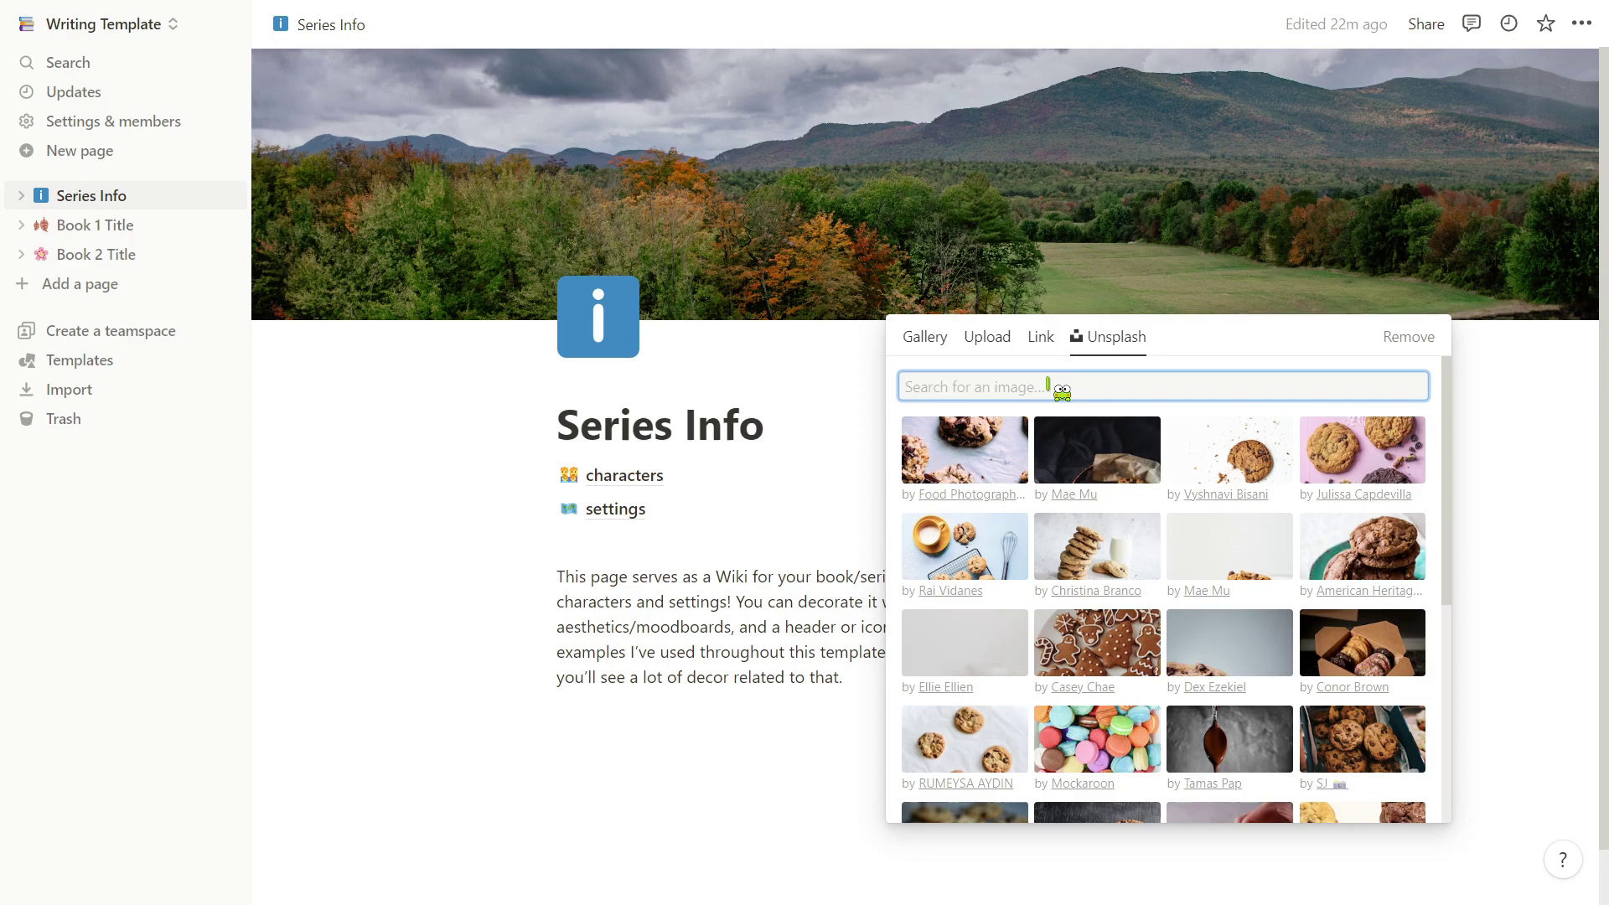
text(new york)
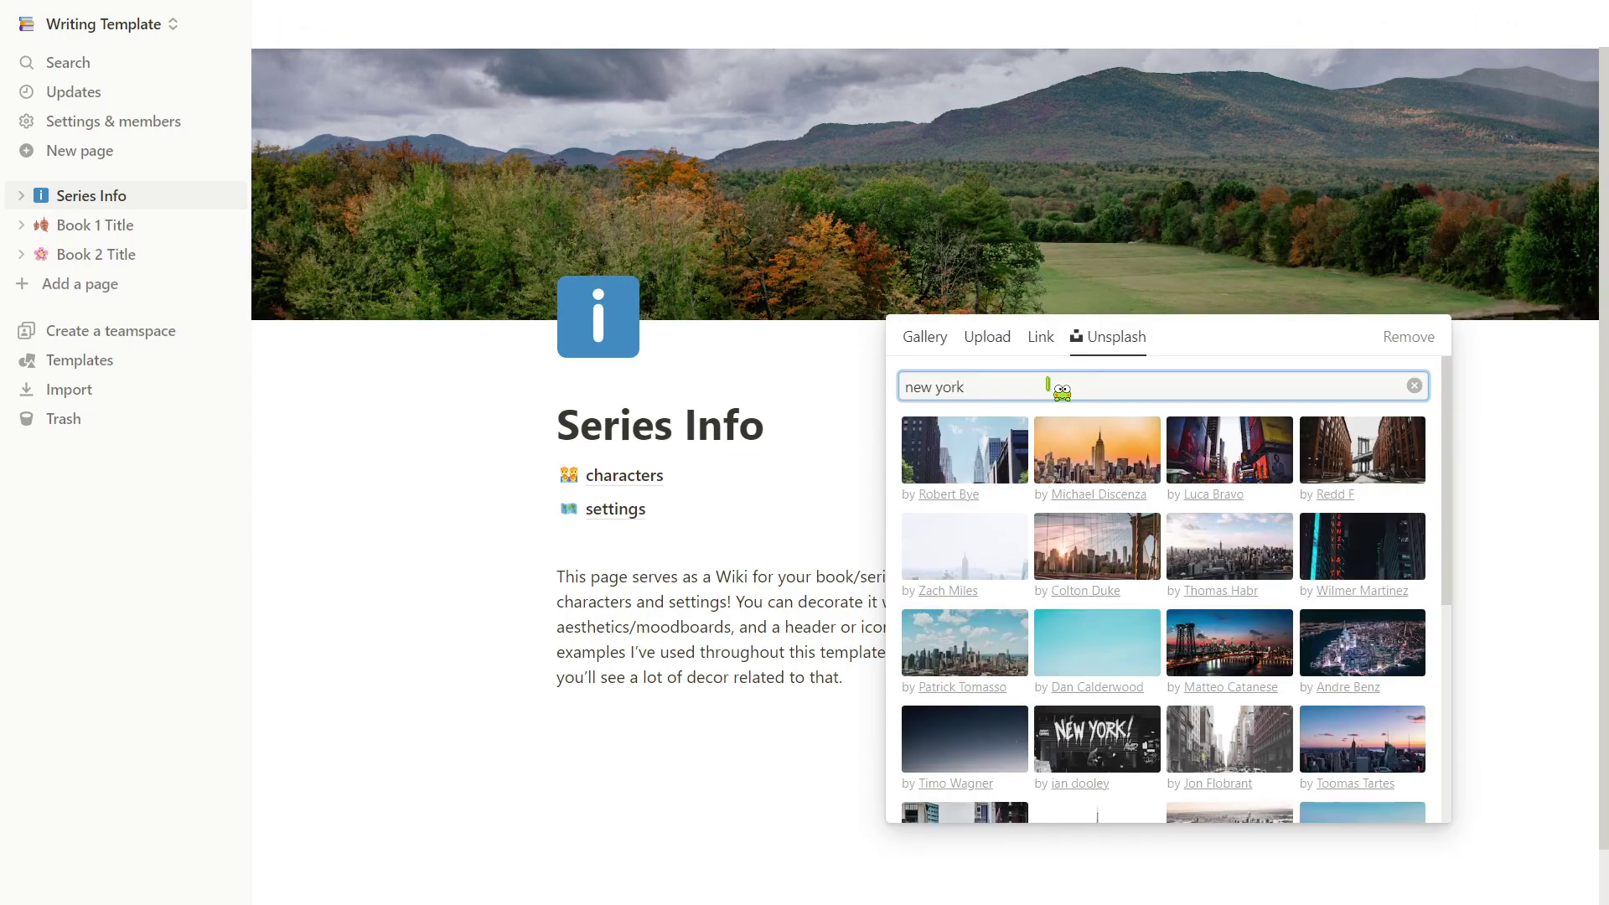
scroll(1341, 572, down, 5)
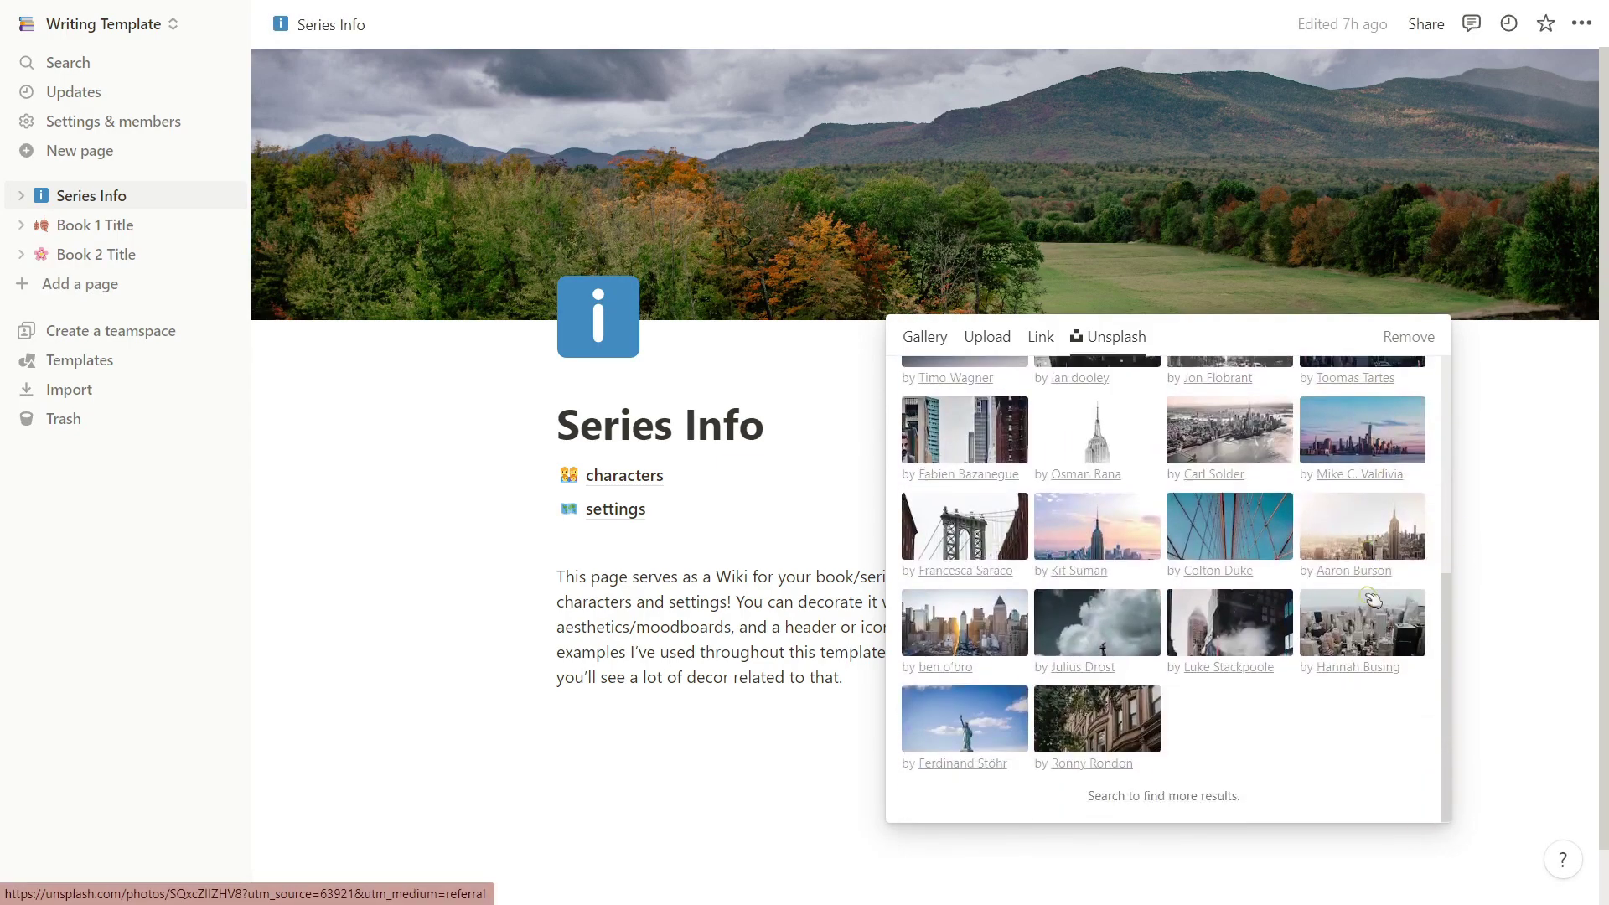
click(355, 593)
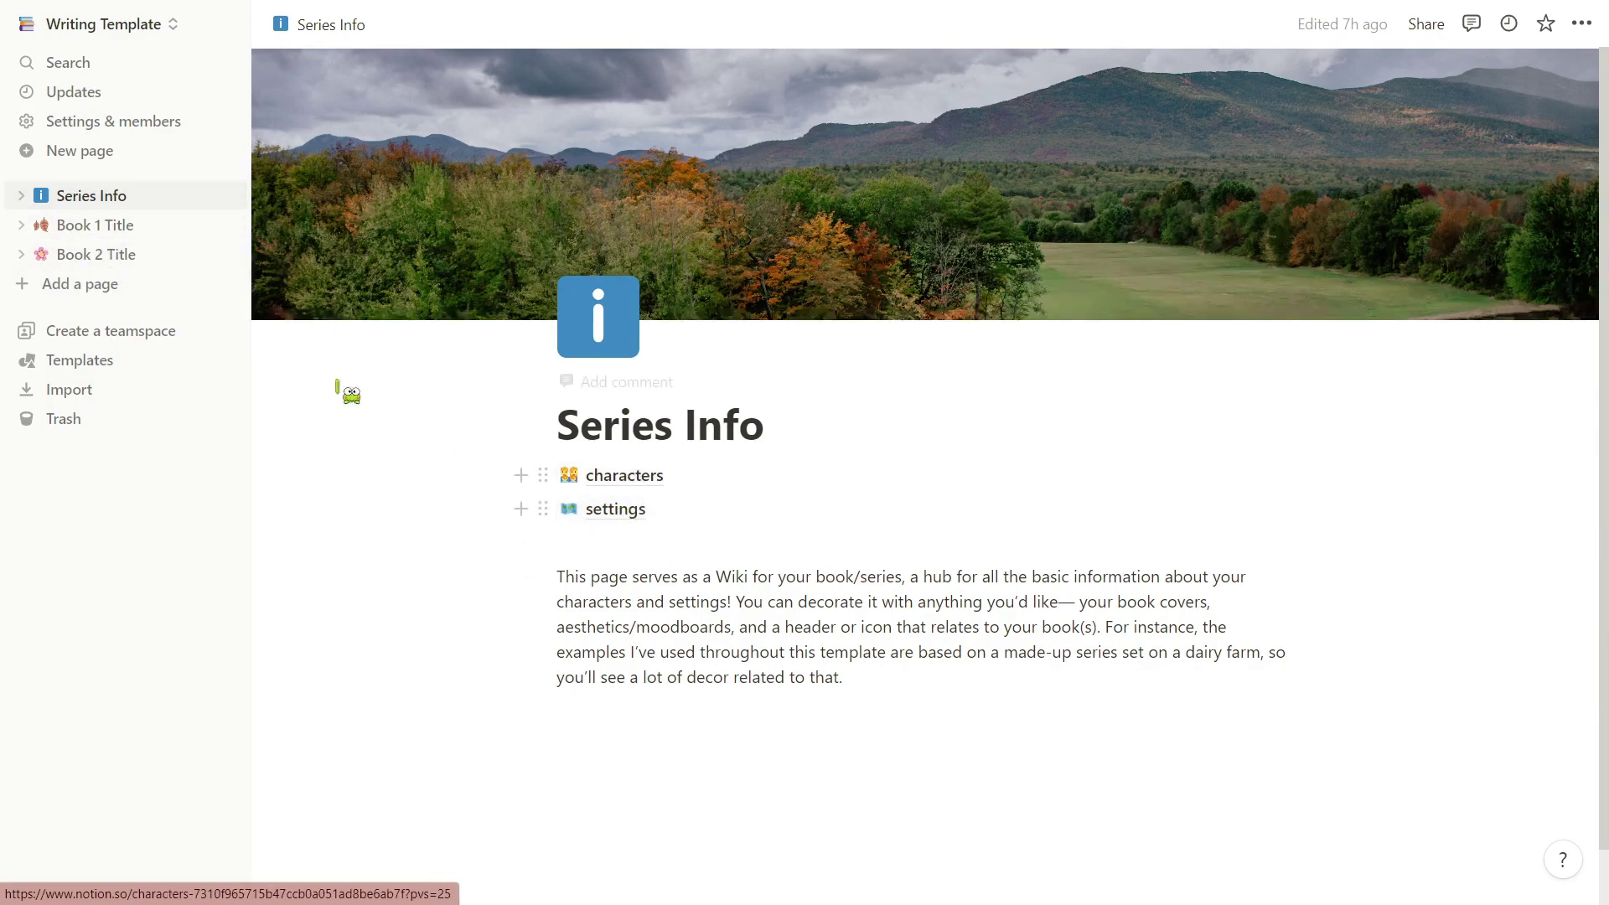
- Expand Series Info and open its characters page, scrolling through the campfire-covered intro
click(23, 196)
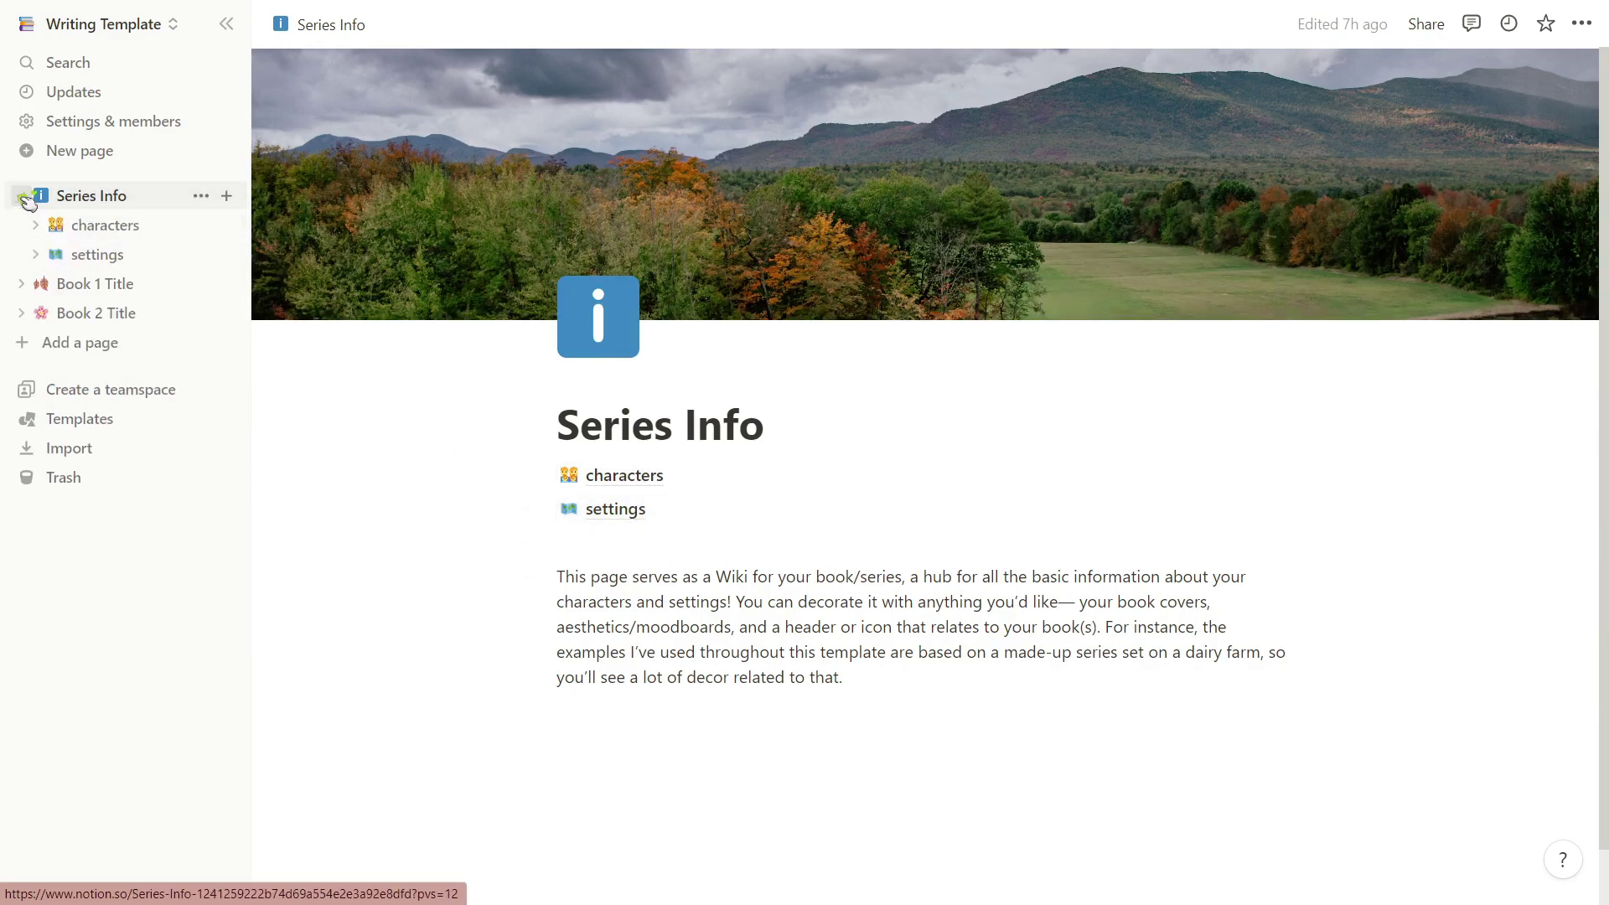
click(129, 223)
scroll(369, 453, down, 1)
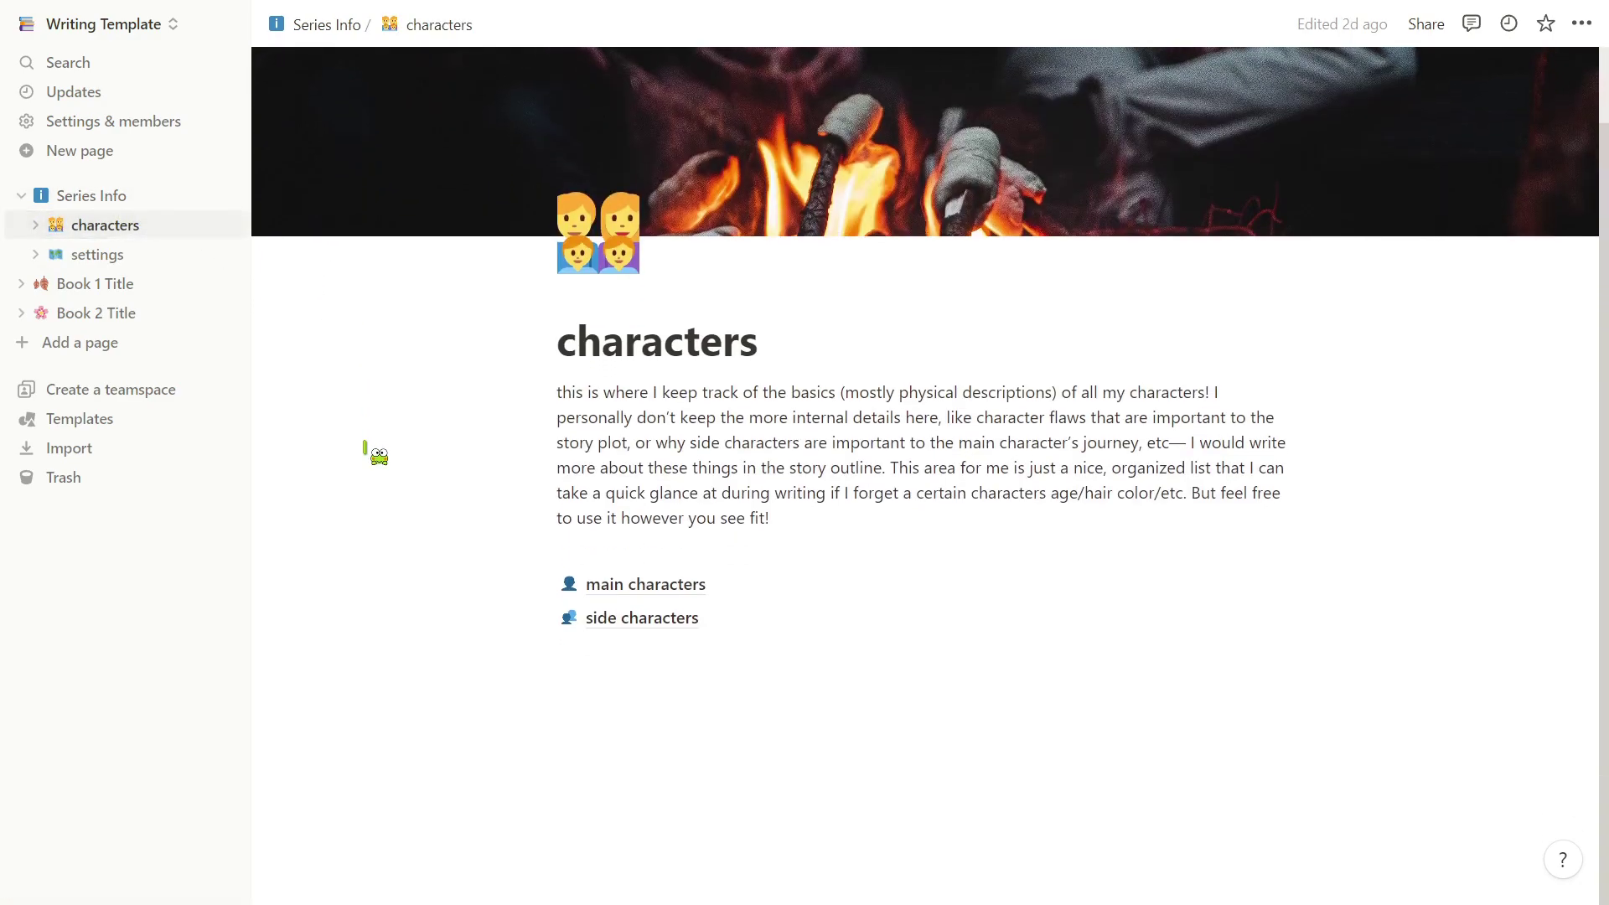
scroll(370, 453, up, 1)
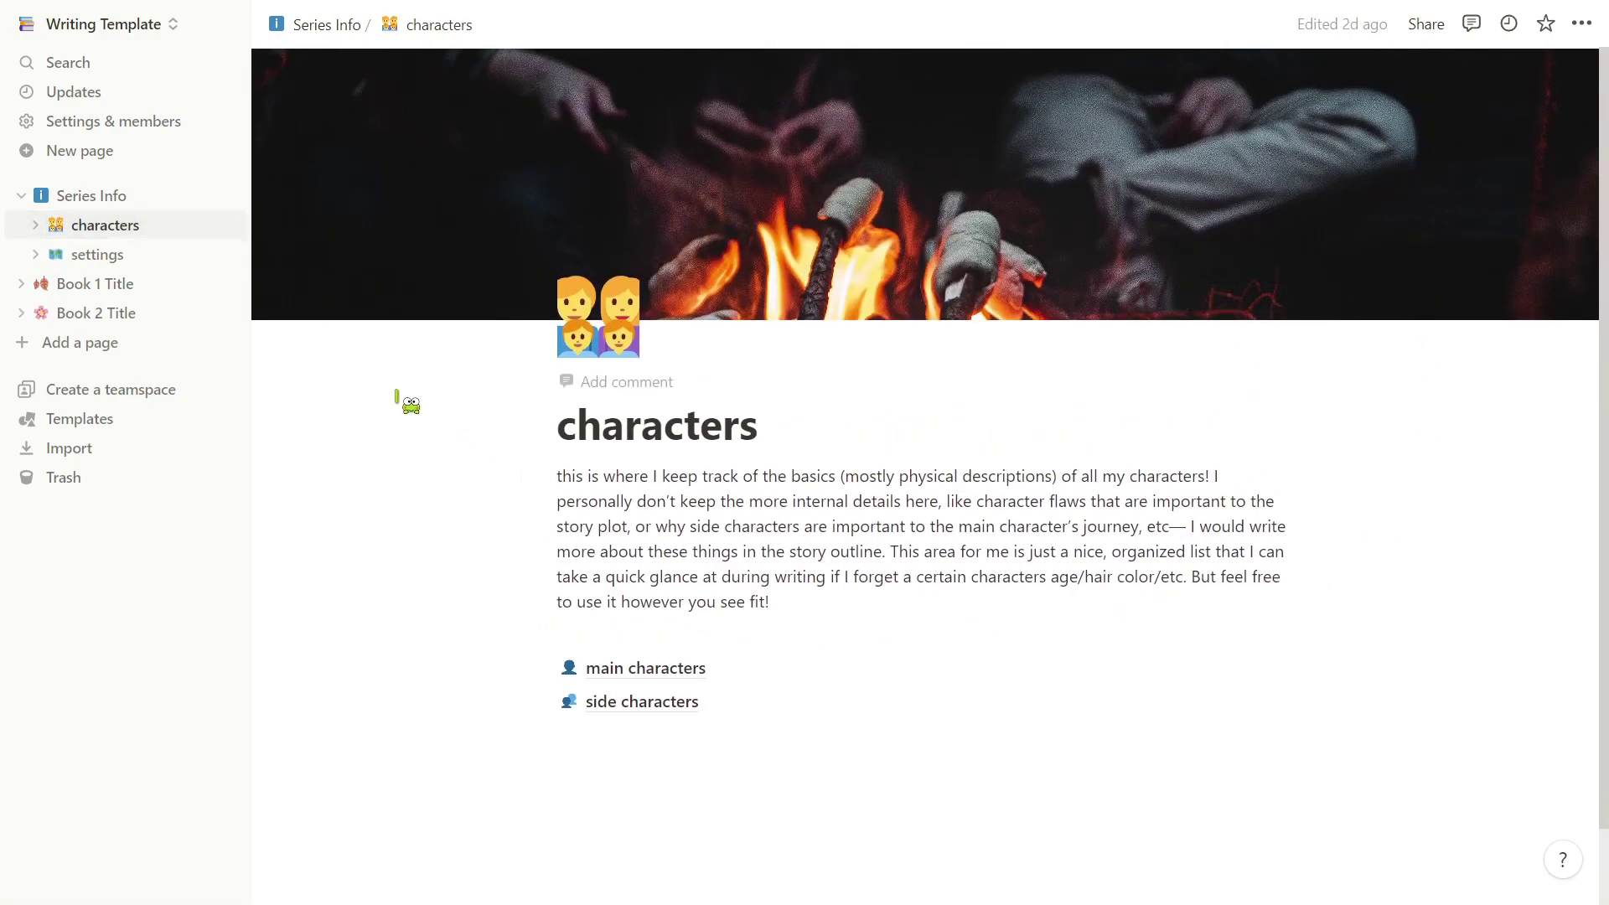
scroll(410, 405, down, 1)
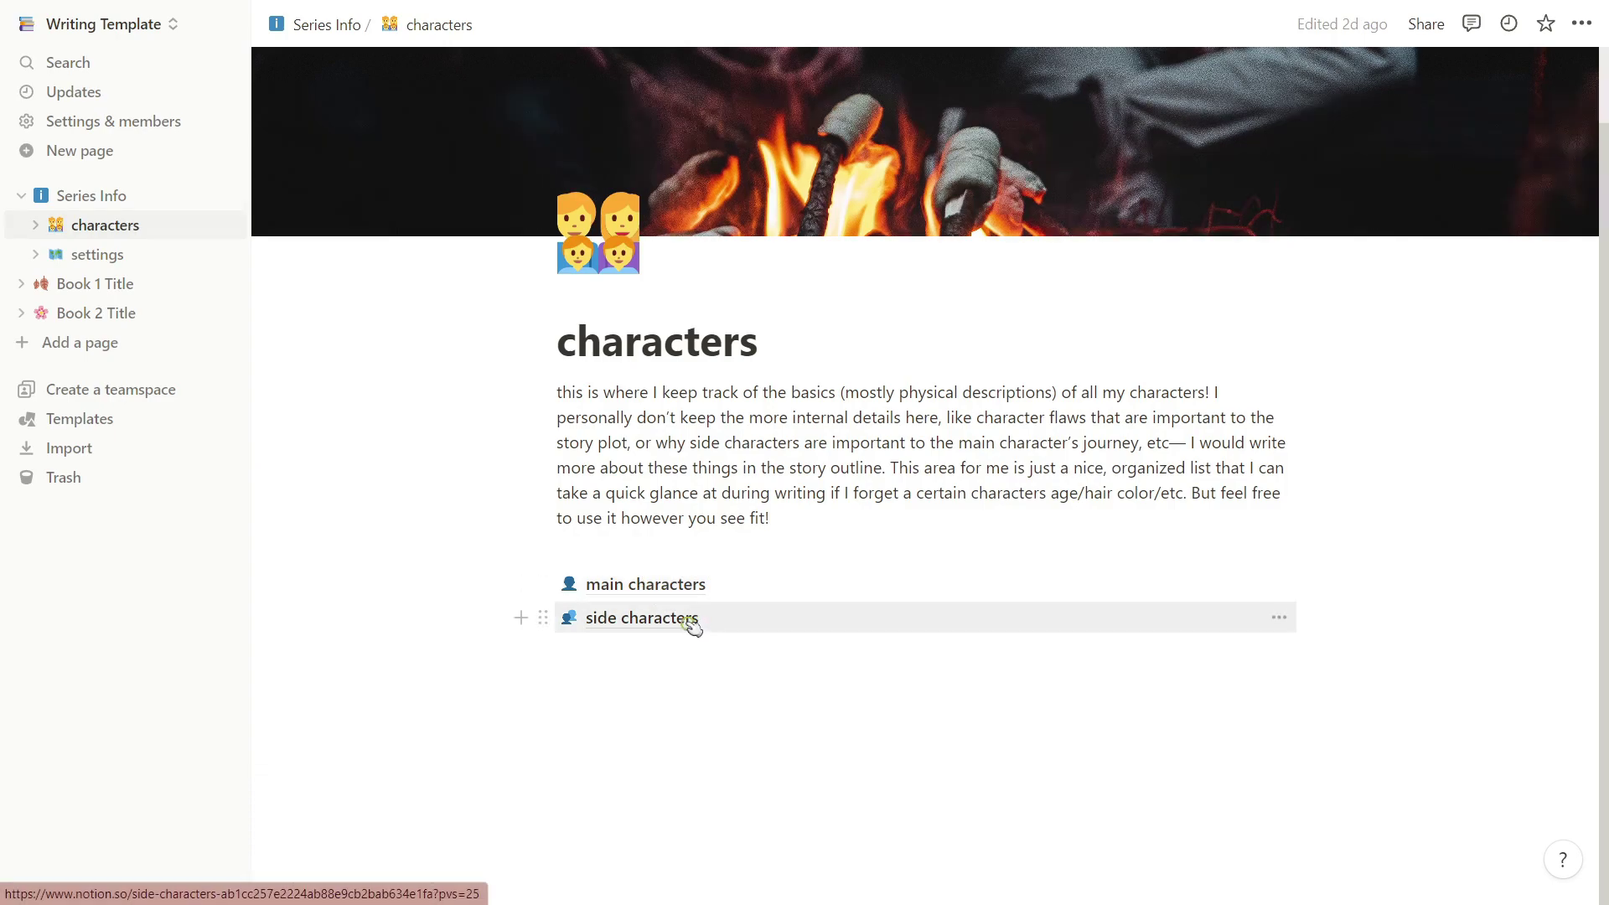
- Expand characters and main characters, open the example character profile and review its Traits
click(37, 225)
click(51, 254)
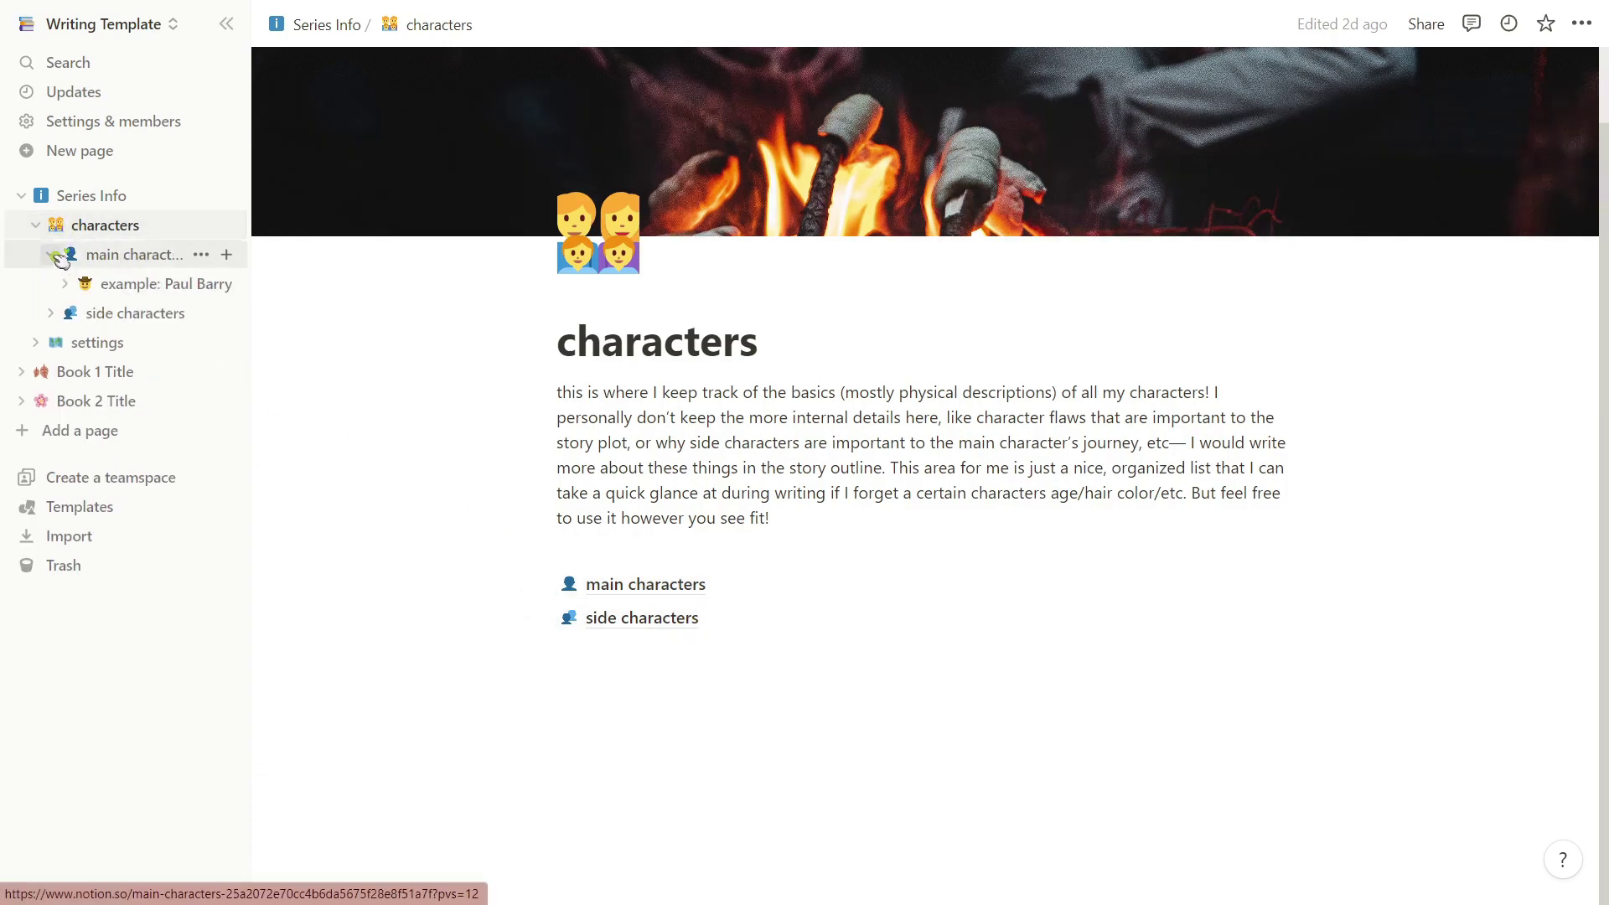
click(144, 281)
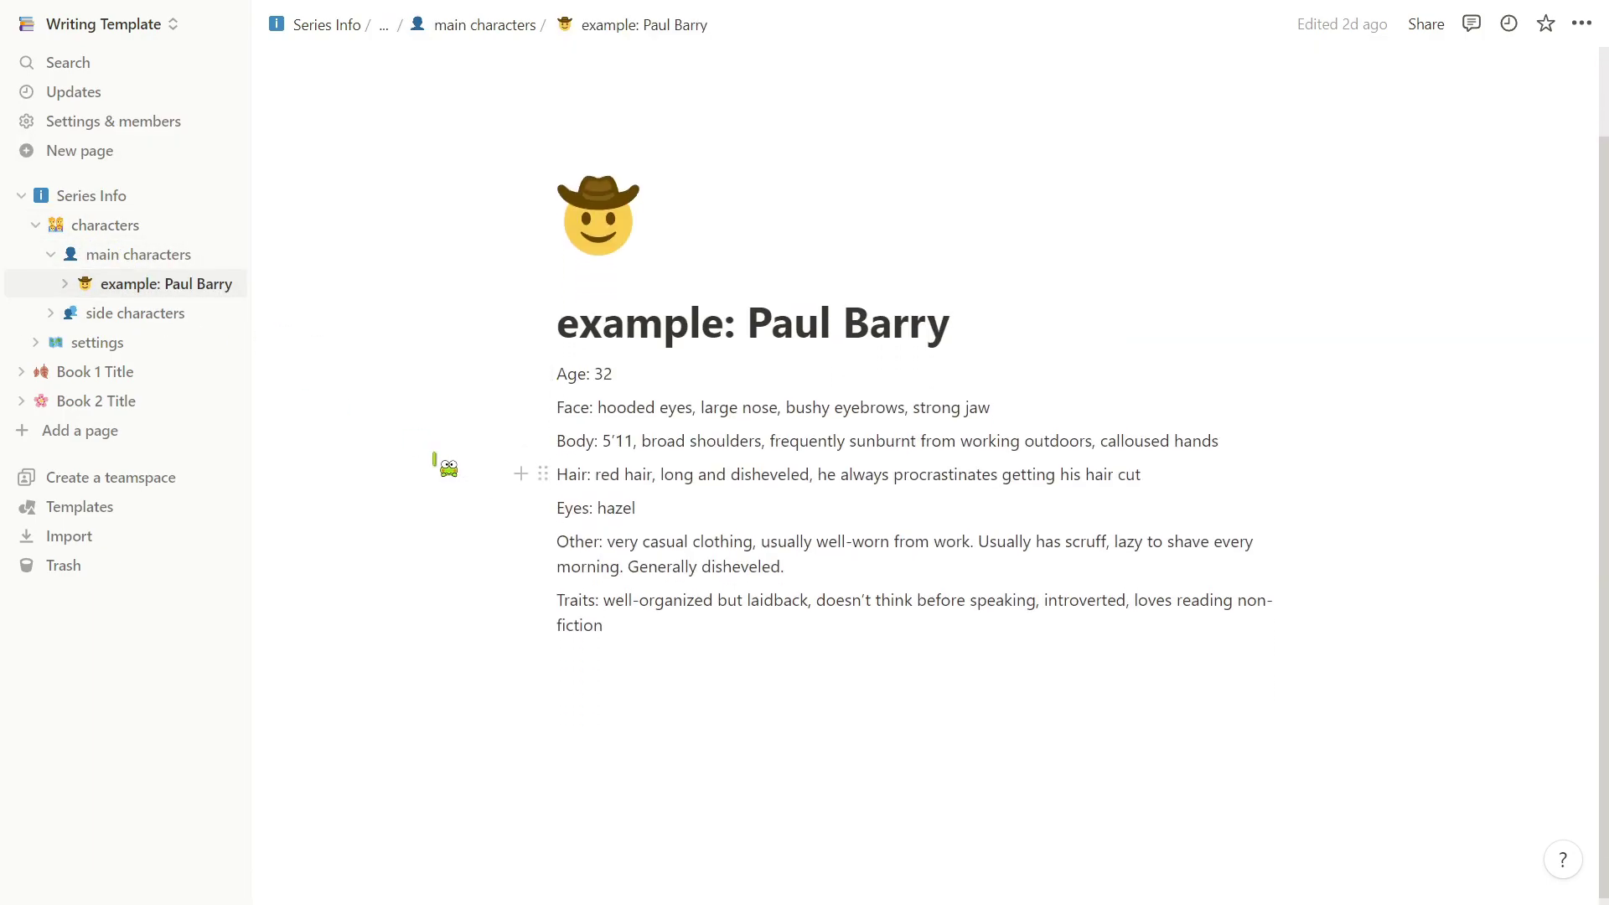
scroll(448, 468, up, 1)
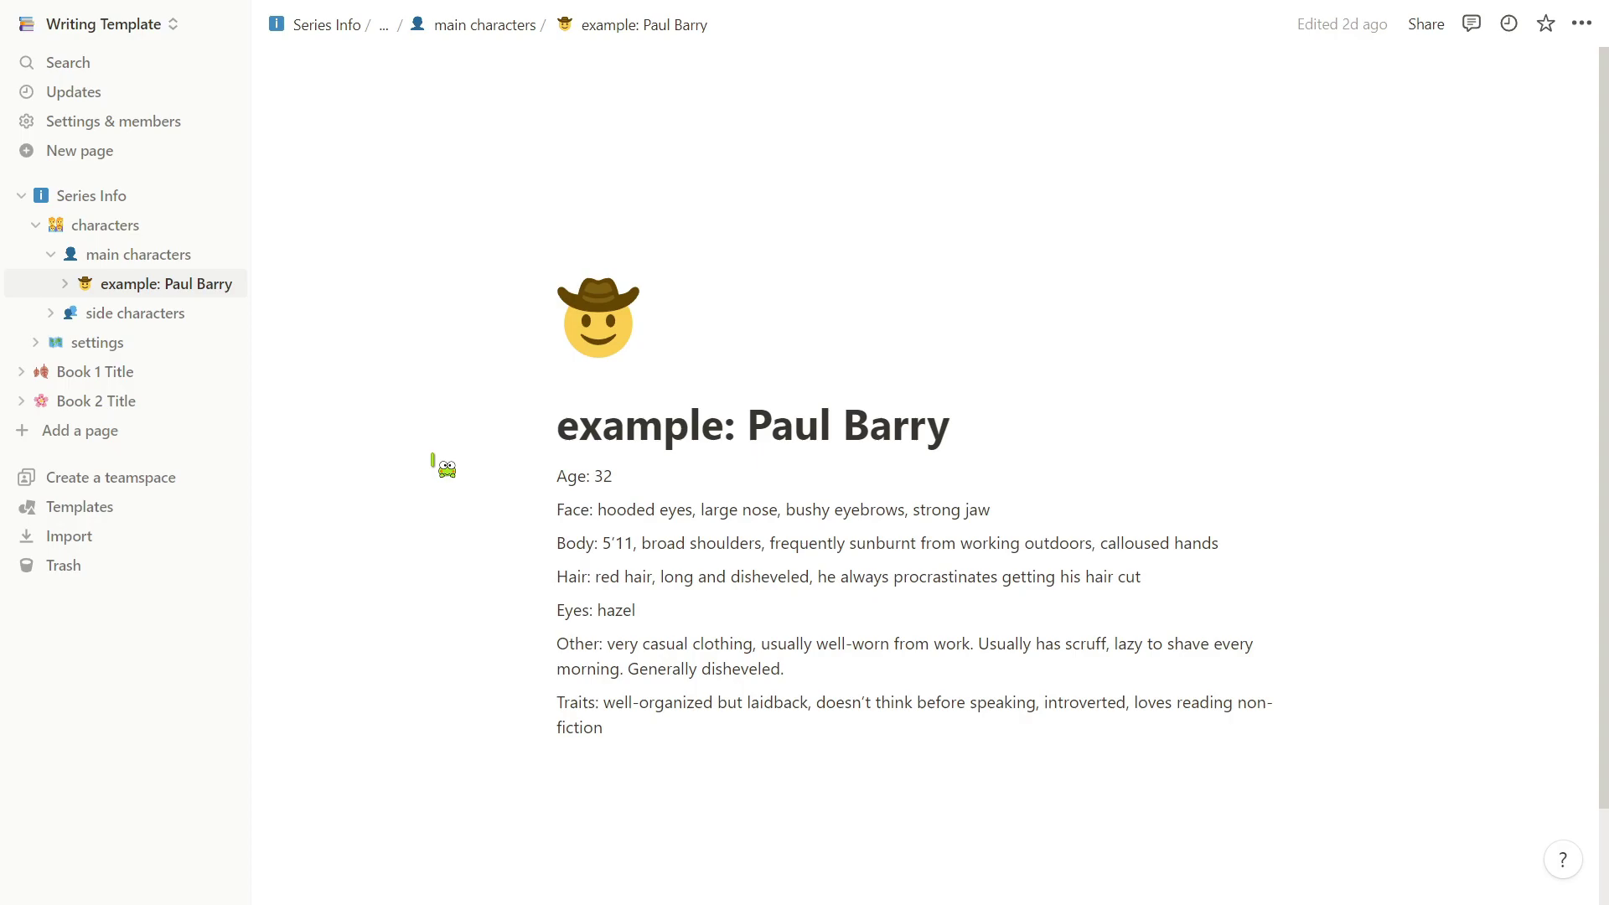
scroll(444, 466, down, 1)
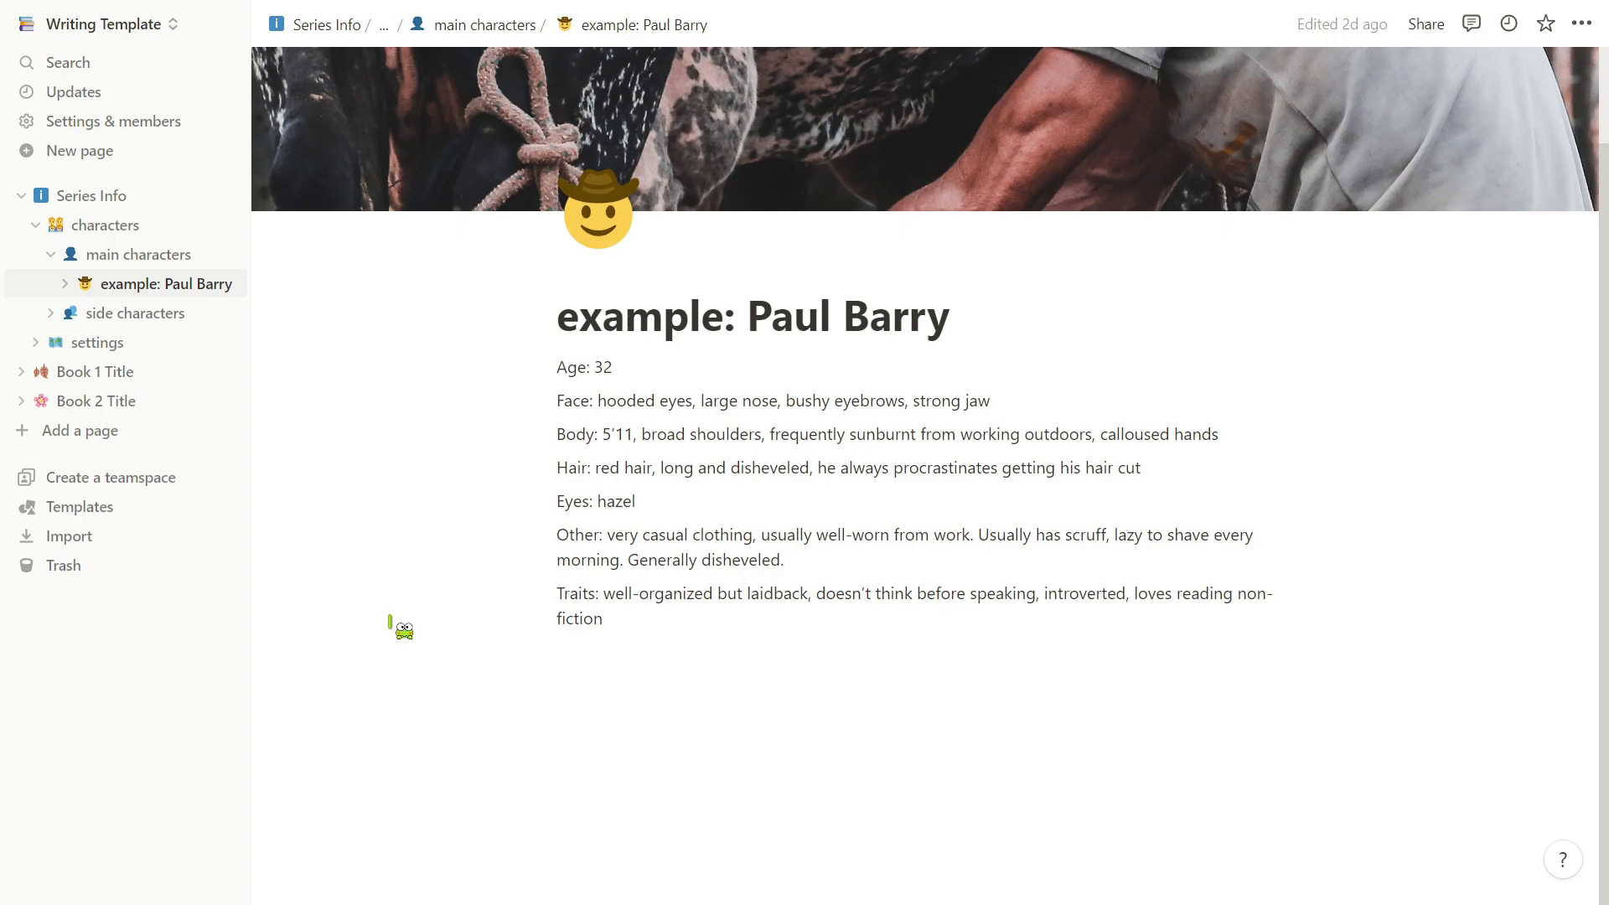
drag(601, 595, 653, 620)
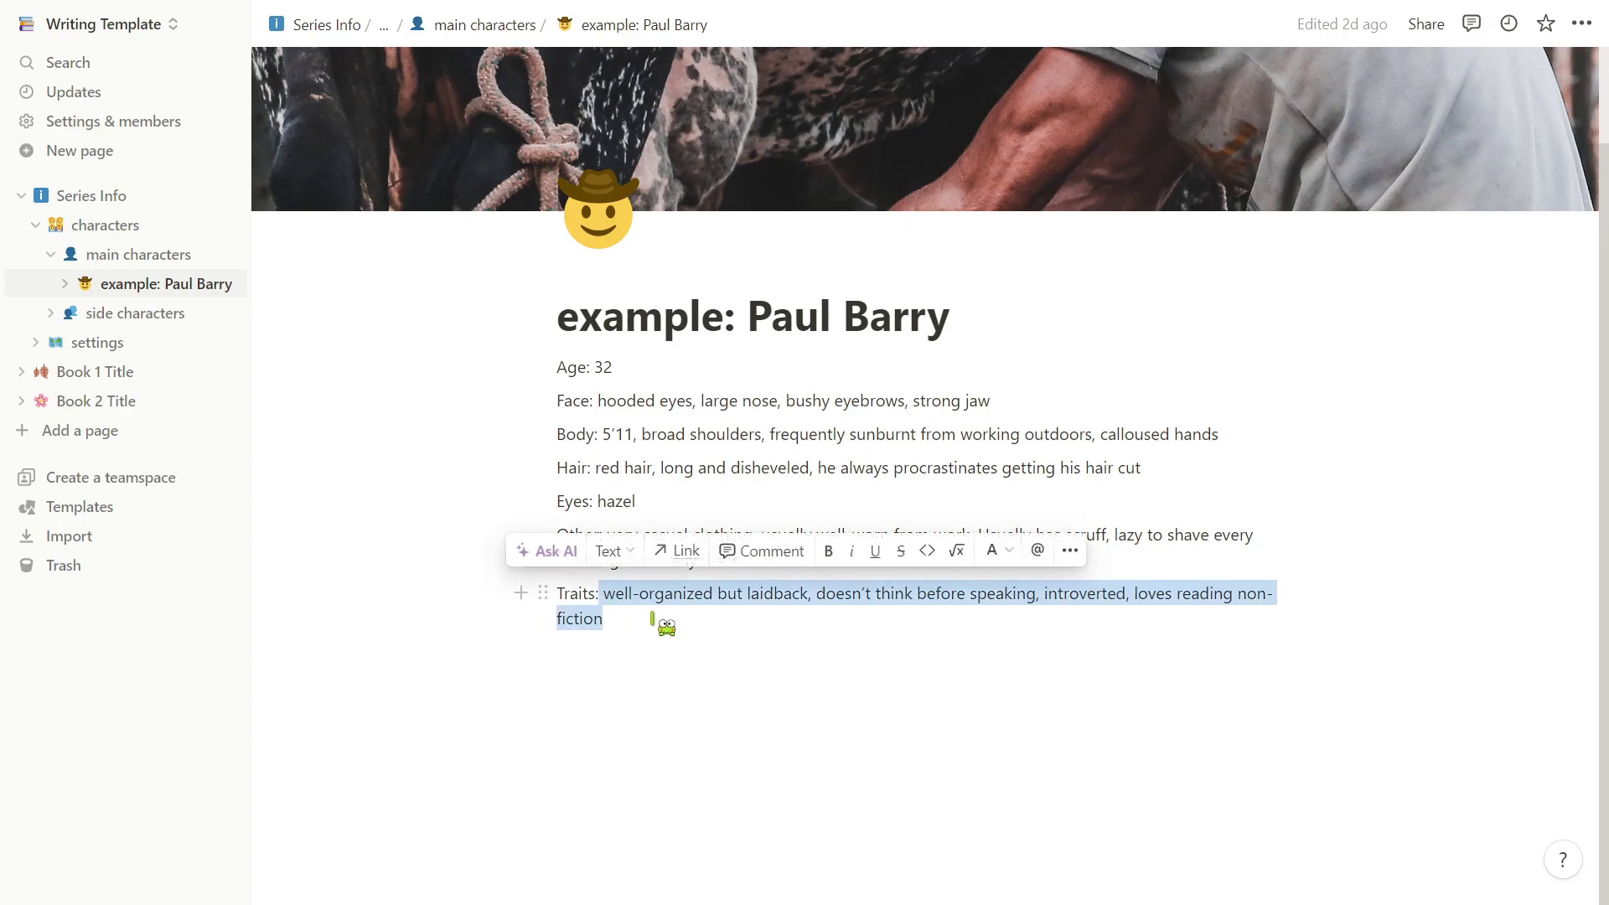
click(653, 620)
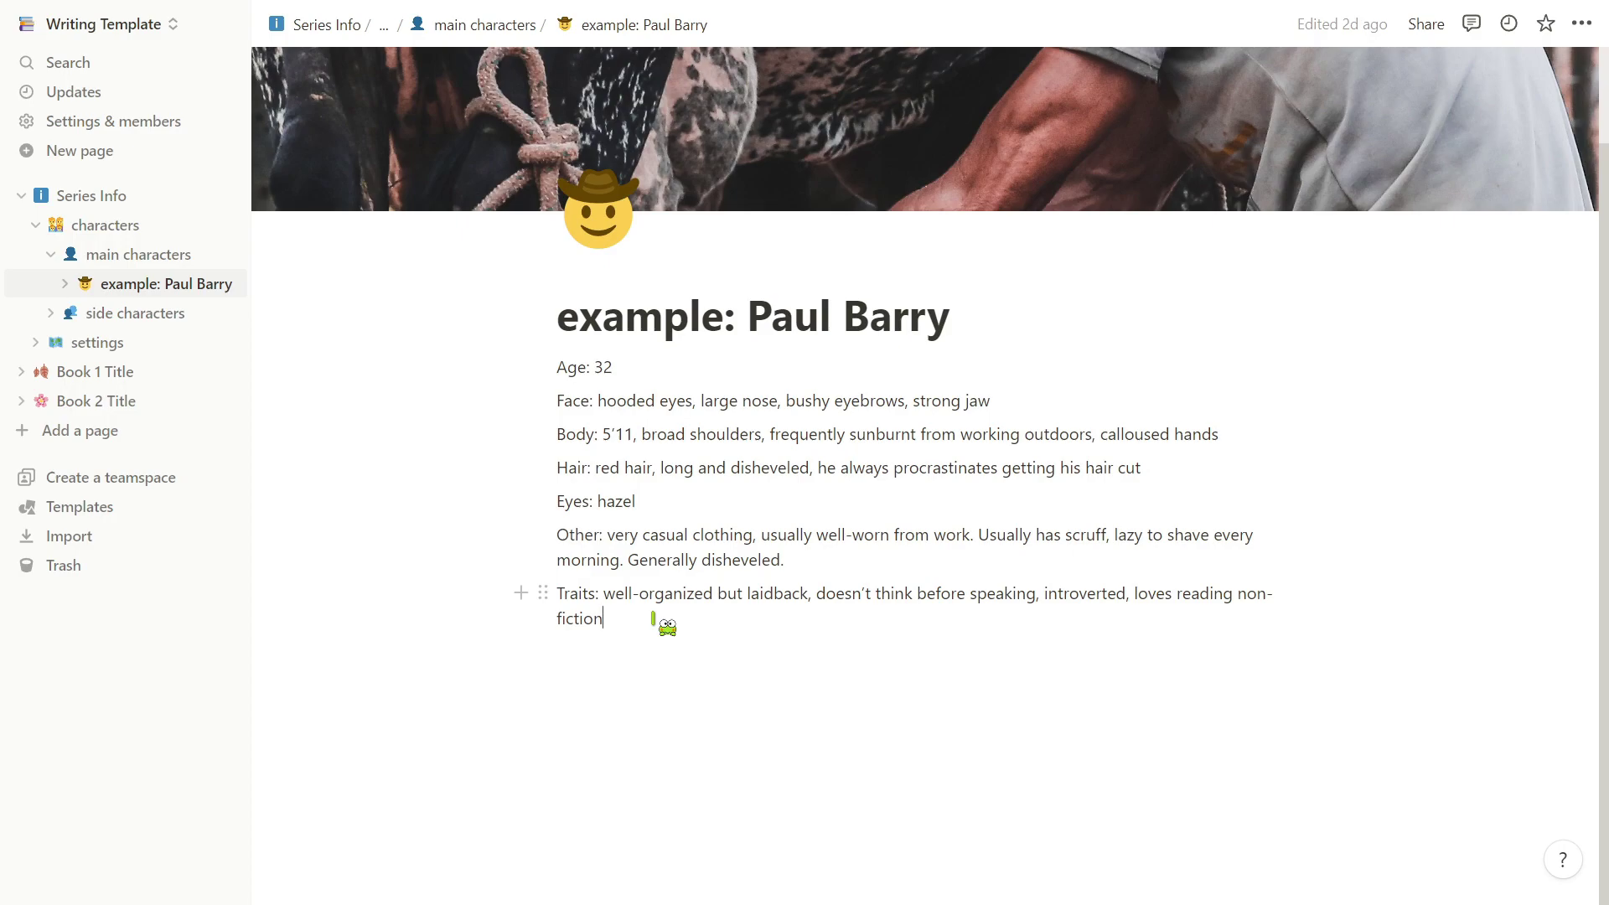
- View the side characters and main characters pages, then reopen the example character profile
click(172, 313)
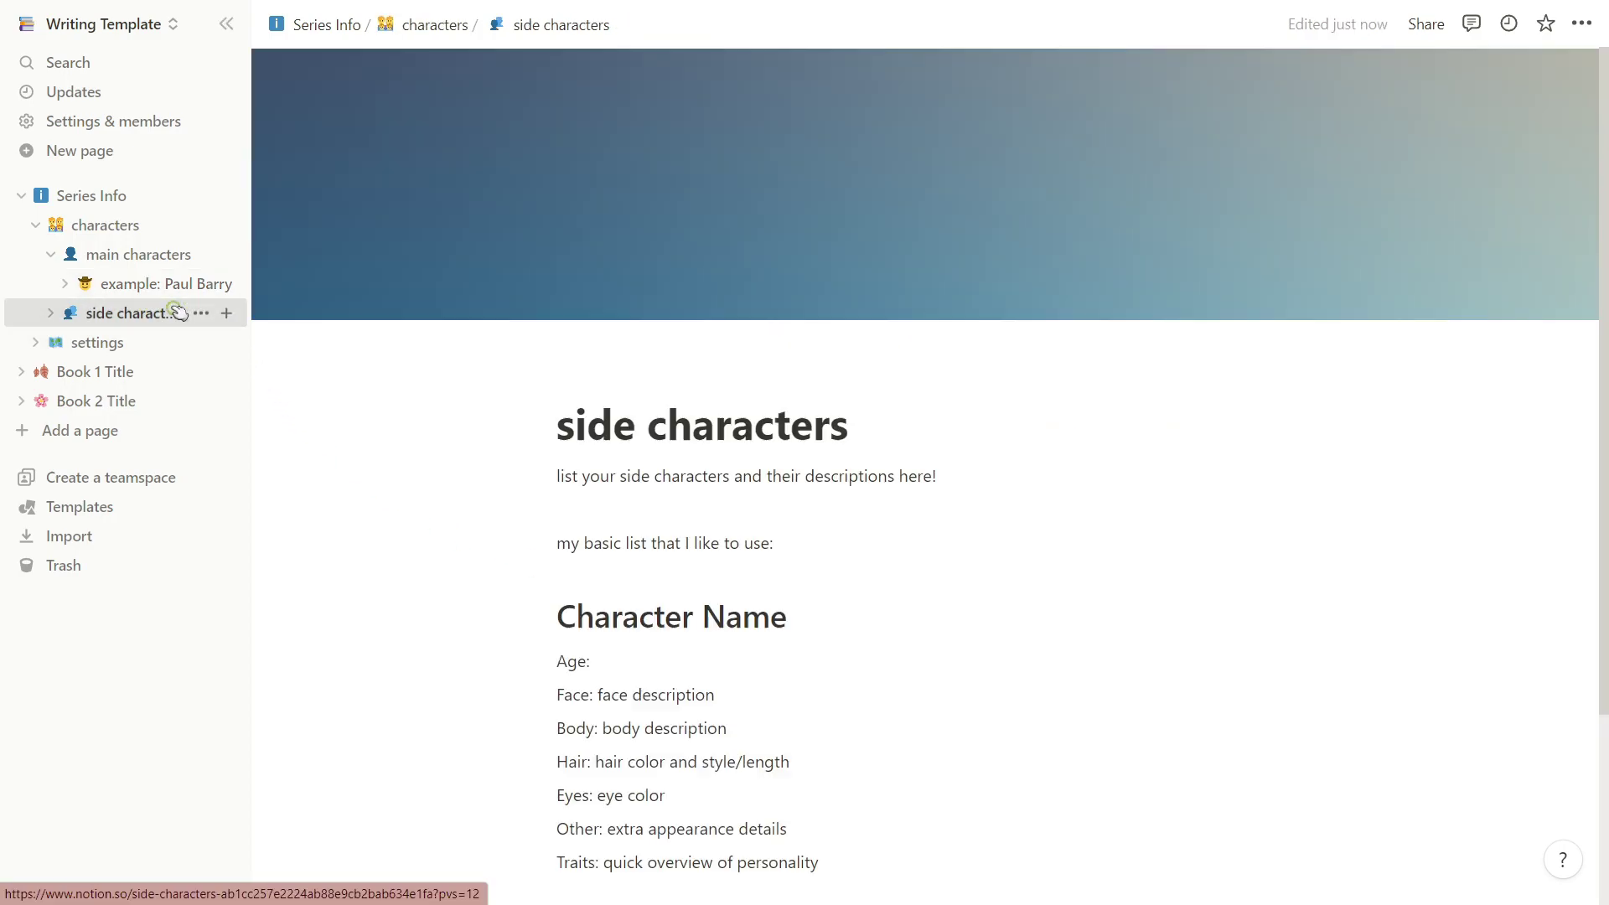
click(138, 254)
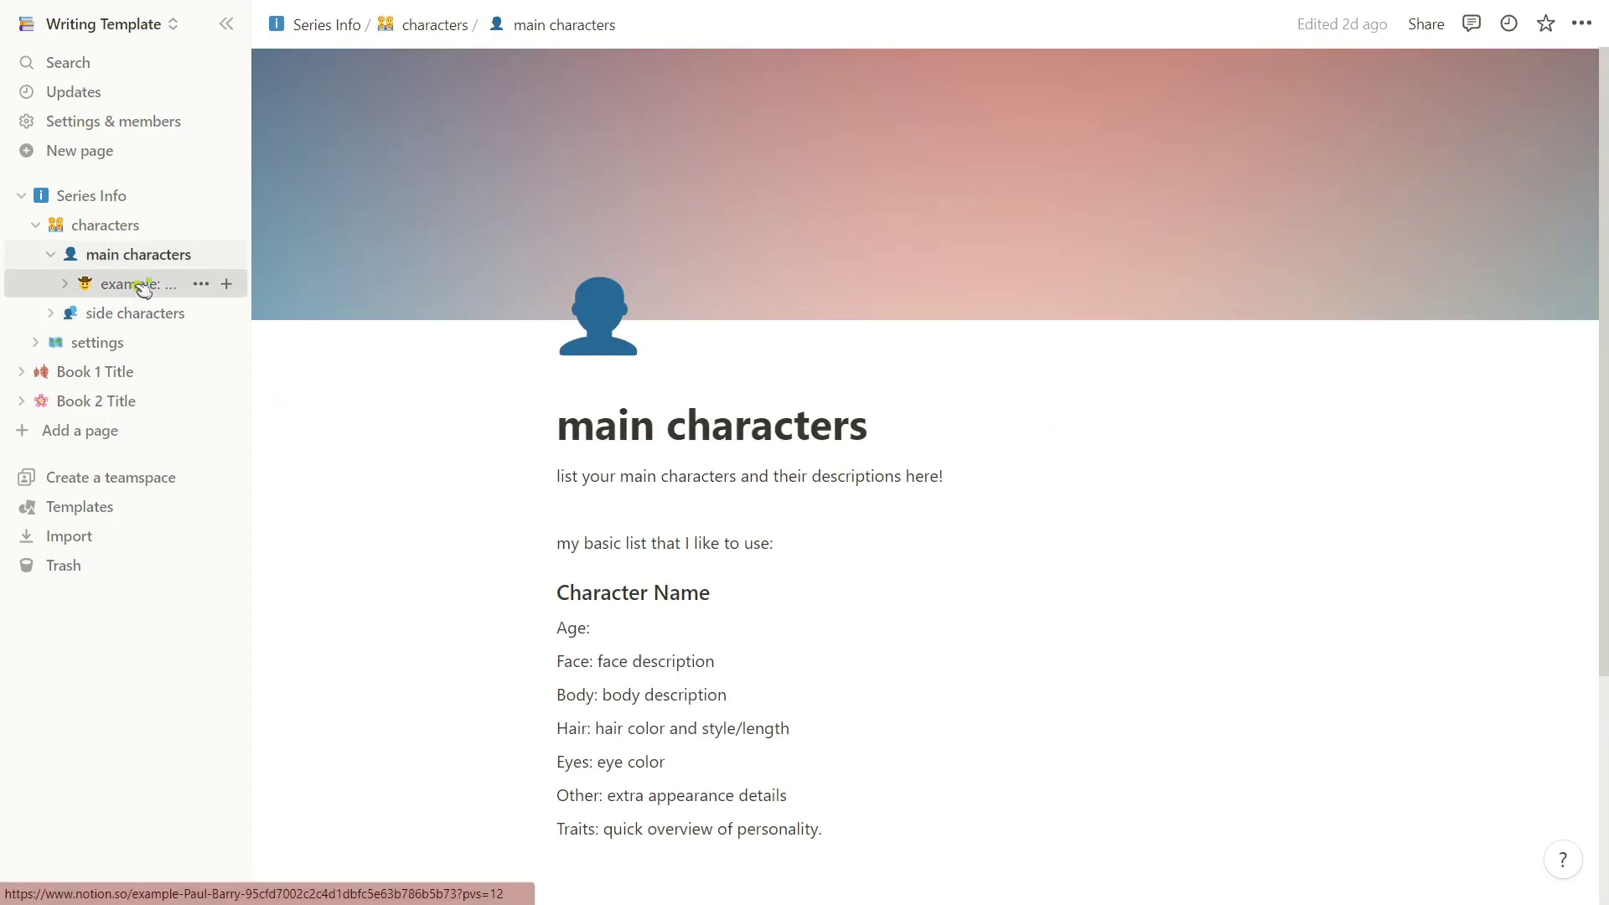
click(139, 284)
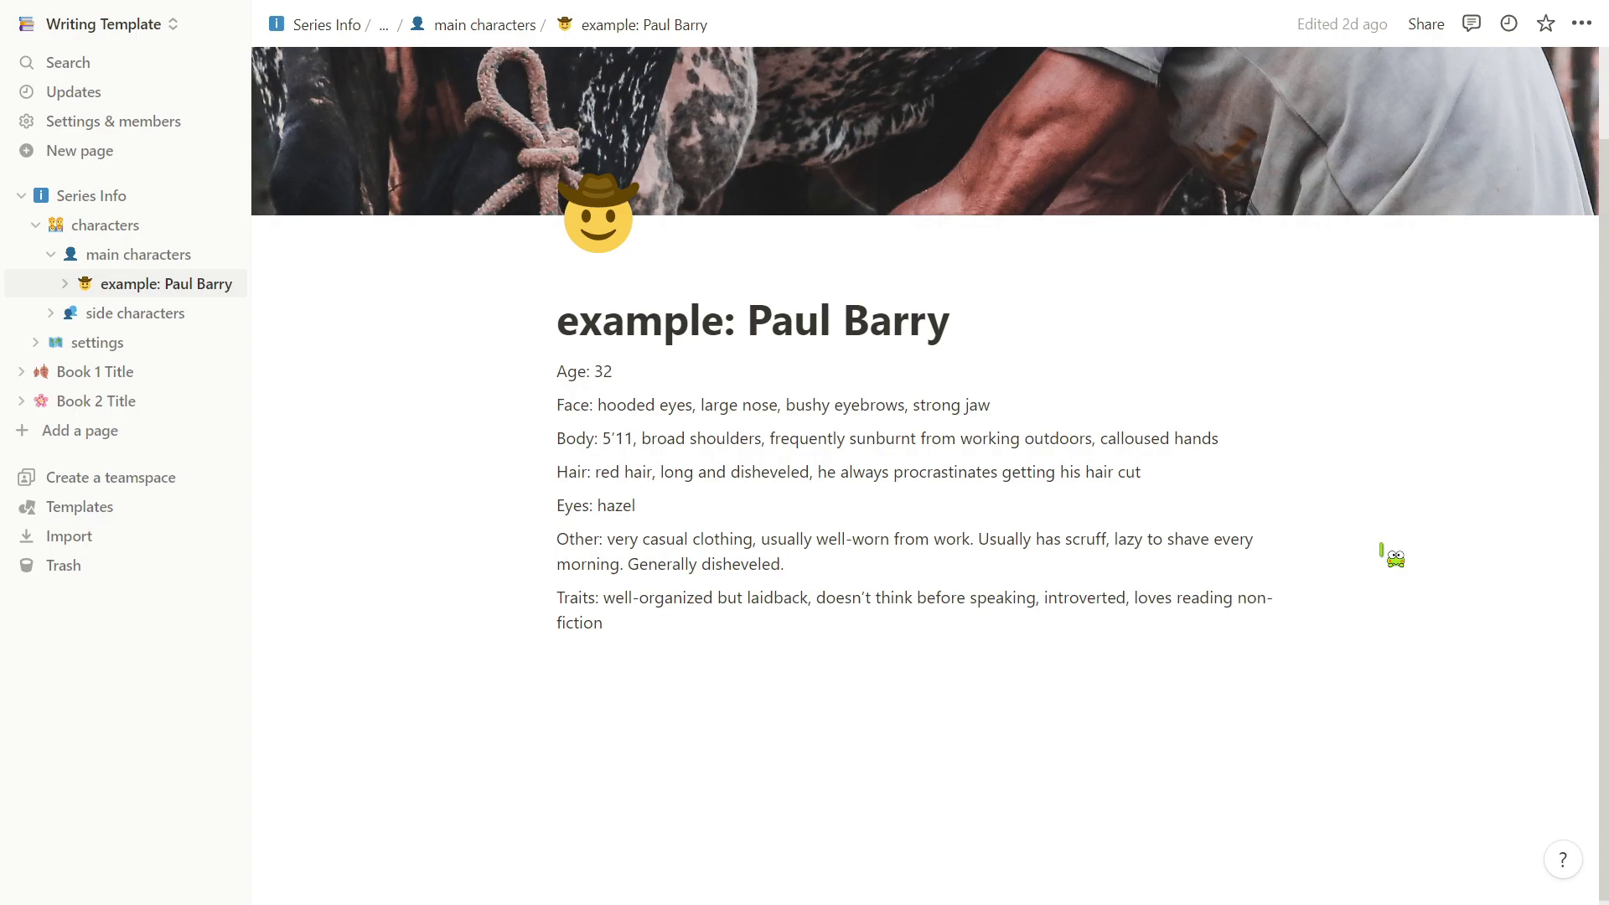
- Go back to Series Info with Alt+Left, open settings and read the Big, Smaller and Even Smaller sections
key(alt+Left)
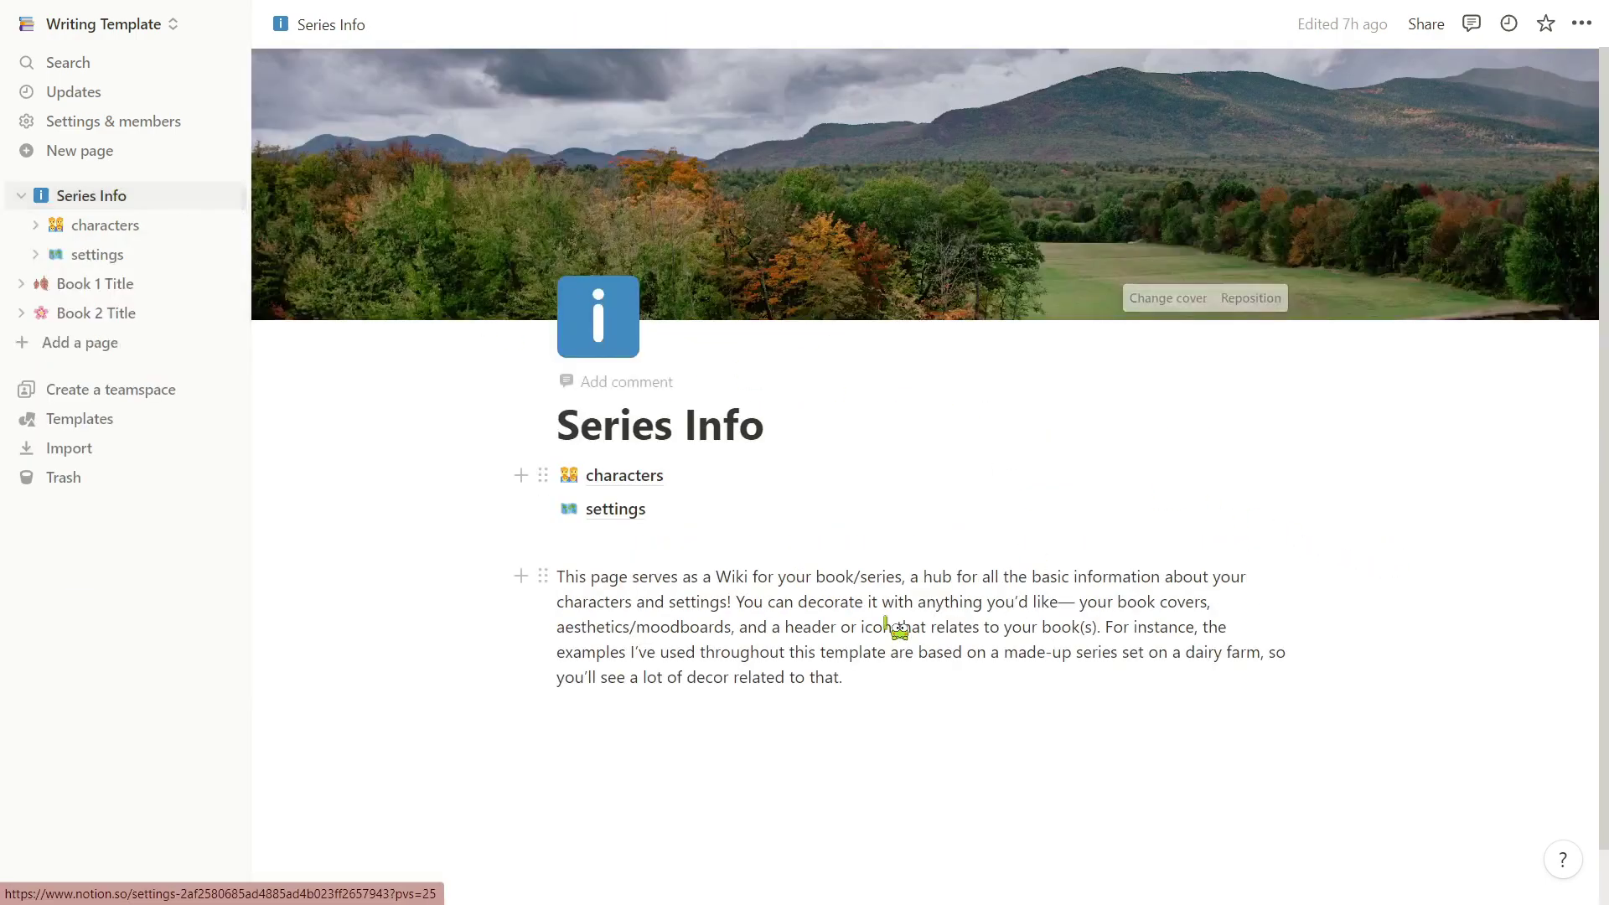
click(107, 255)
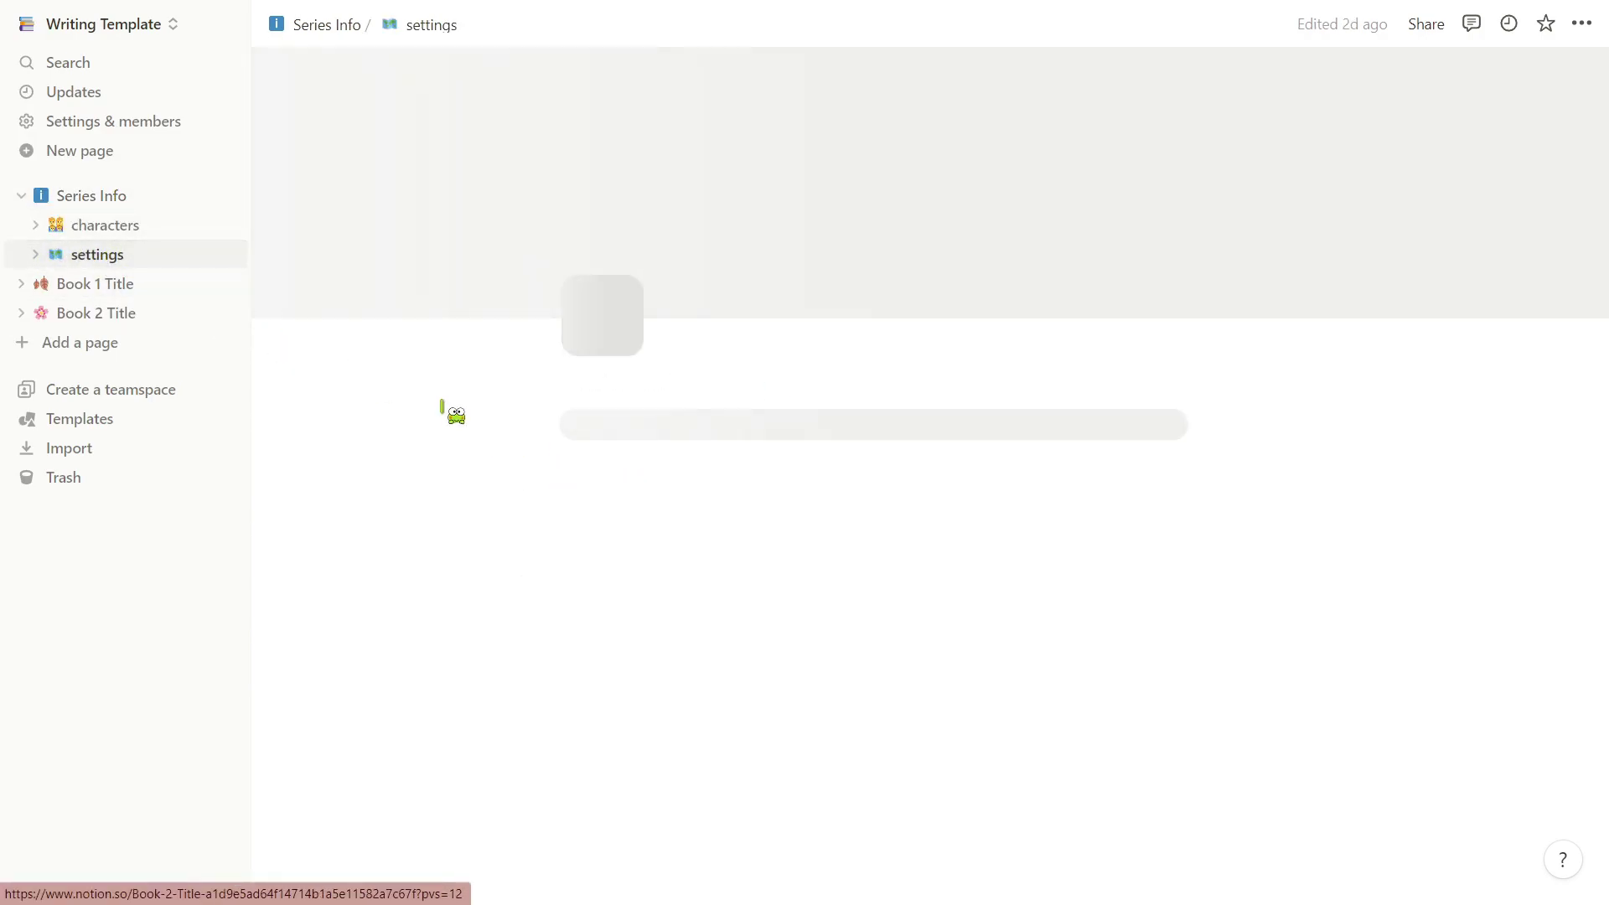
scroll(1567, 555, down, 1)
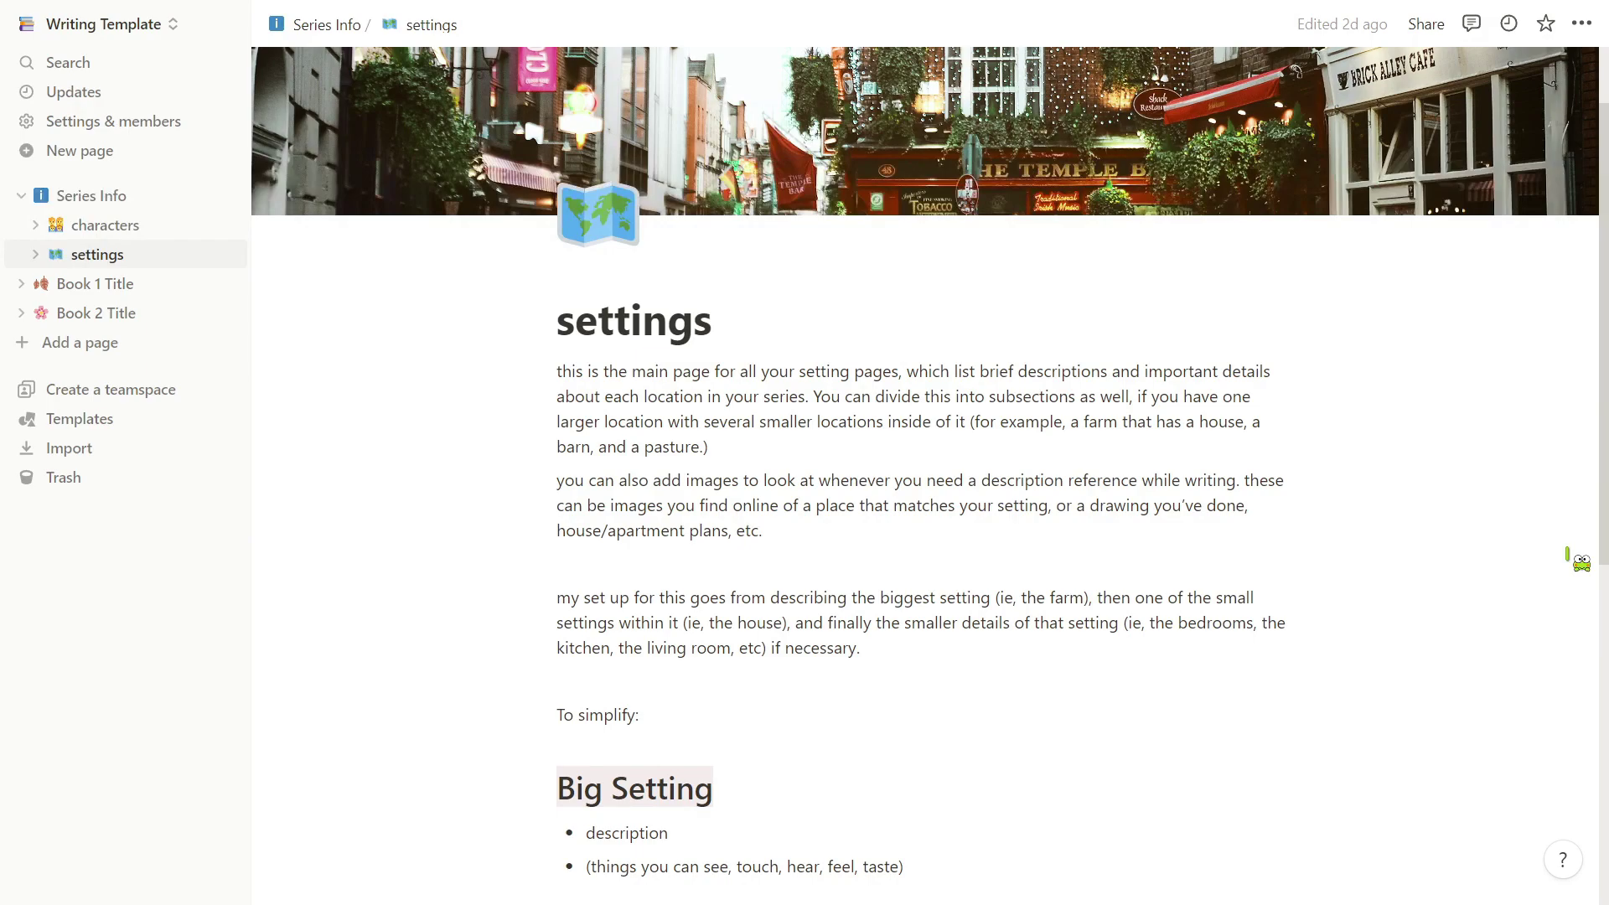
scroll(1568, 555, down, 6)
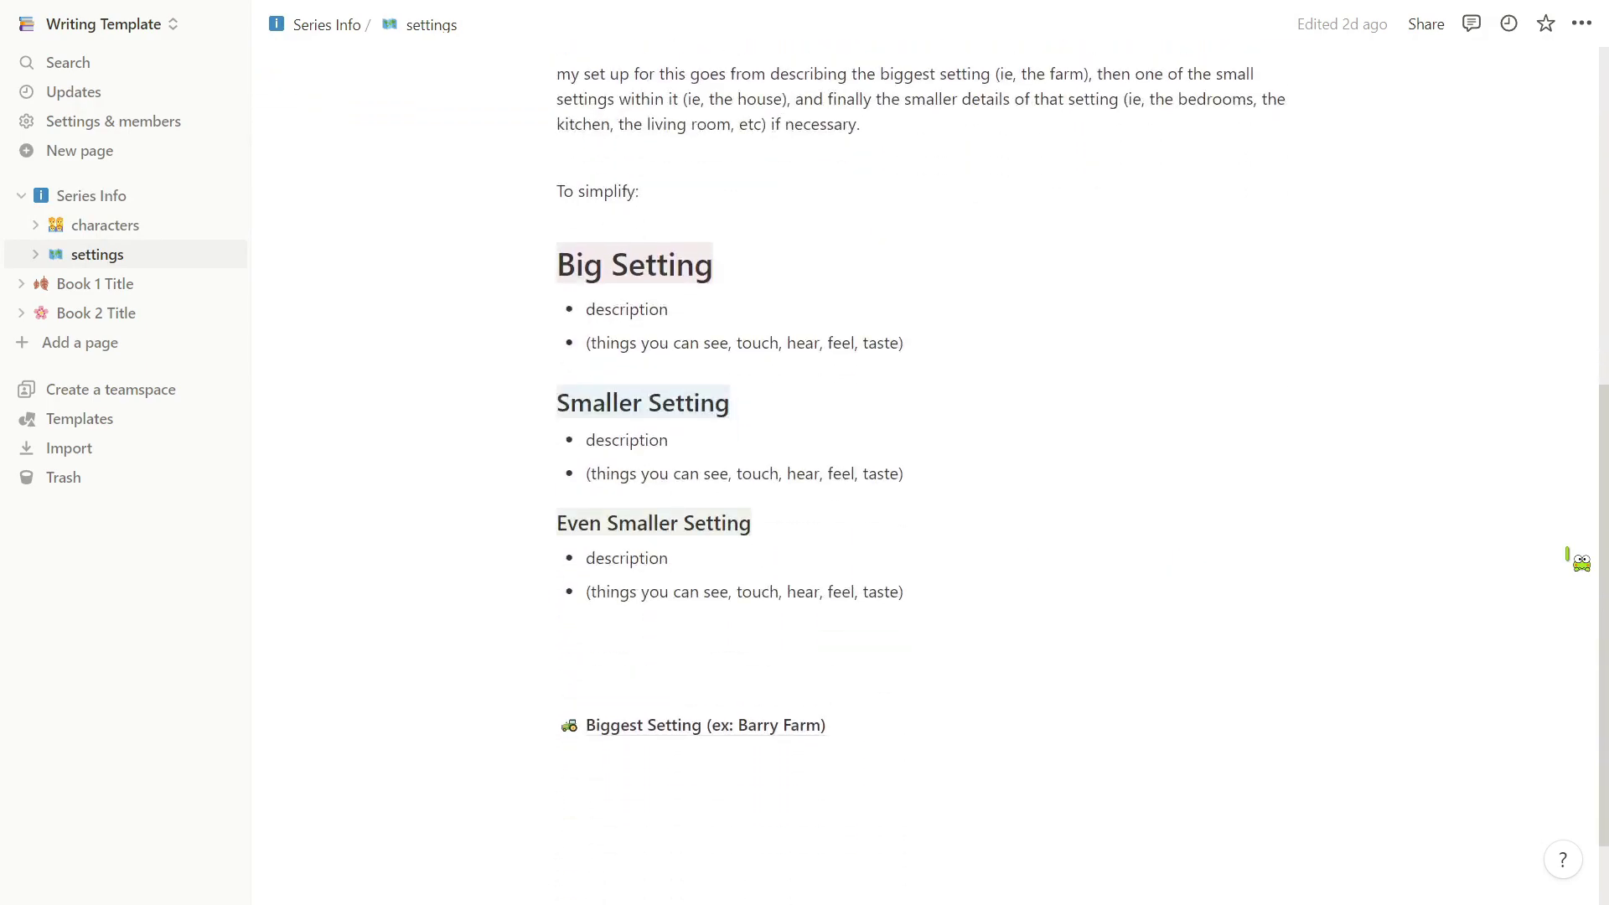
scroll(1568, 557, up, 1)
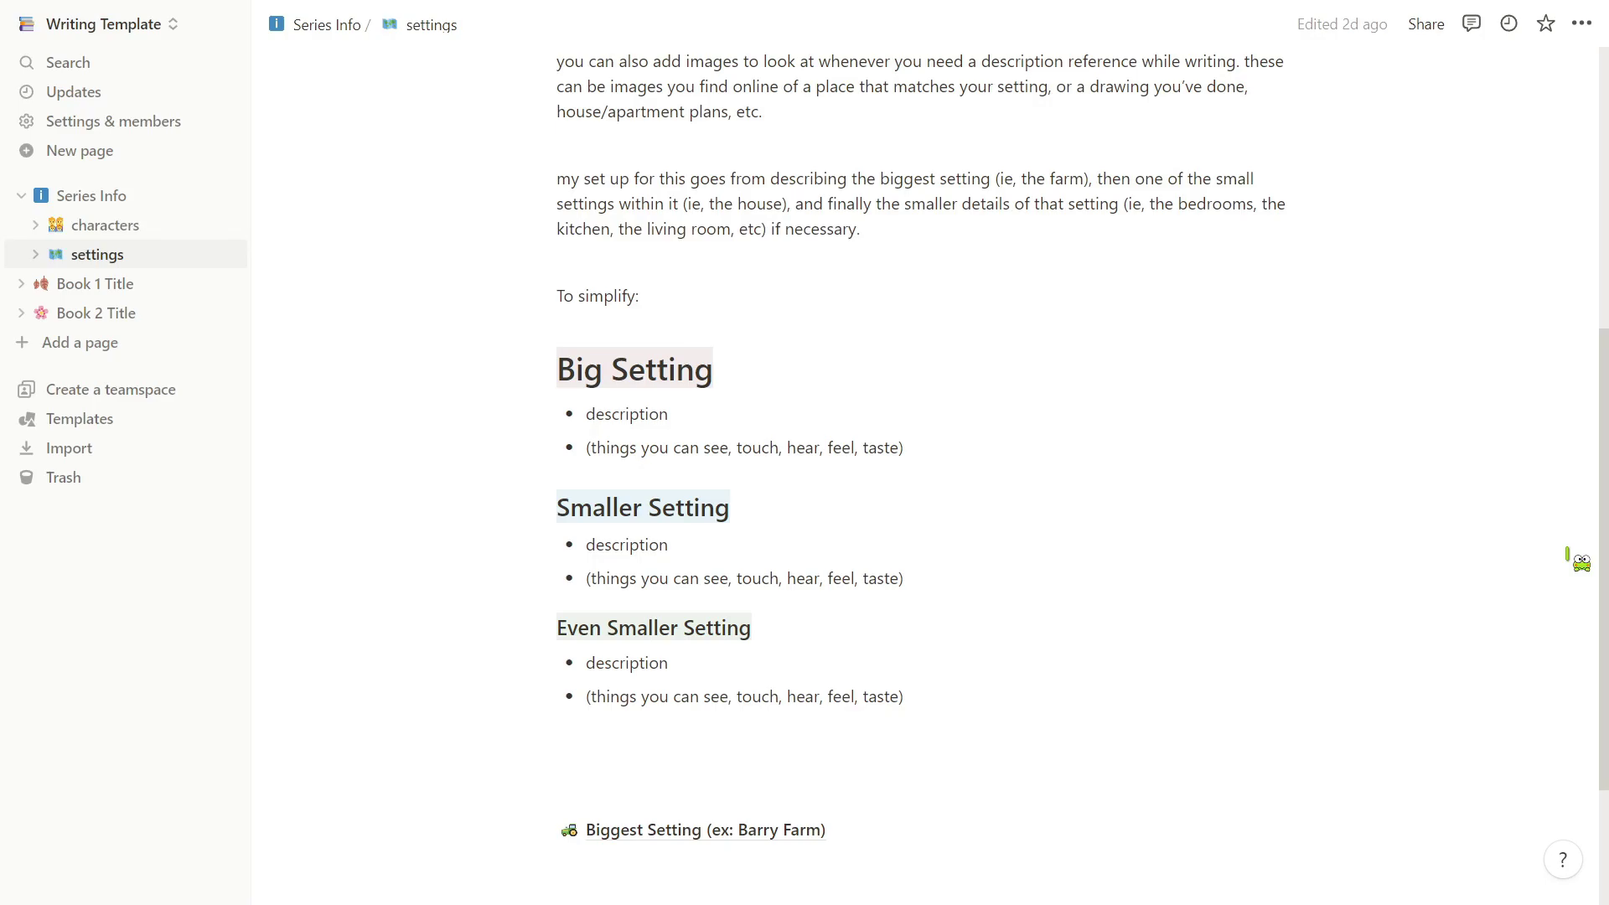
scroll(1479, 477, down, 1)
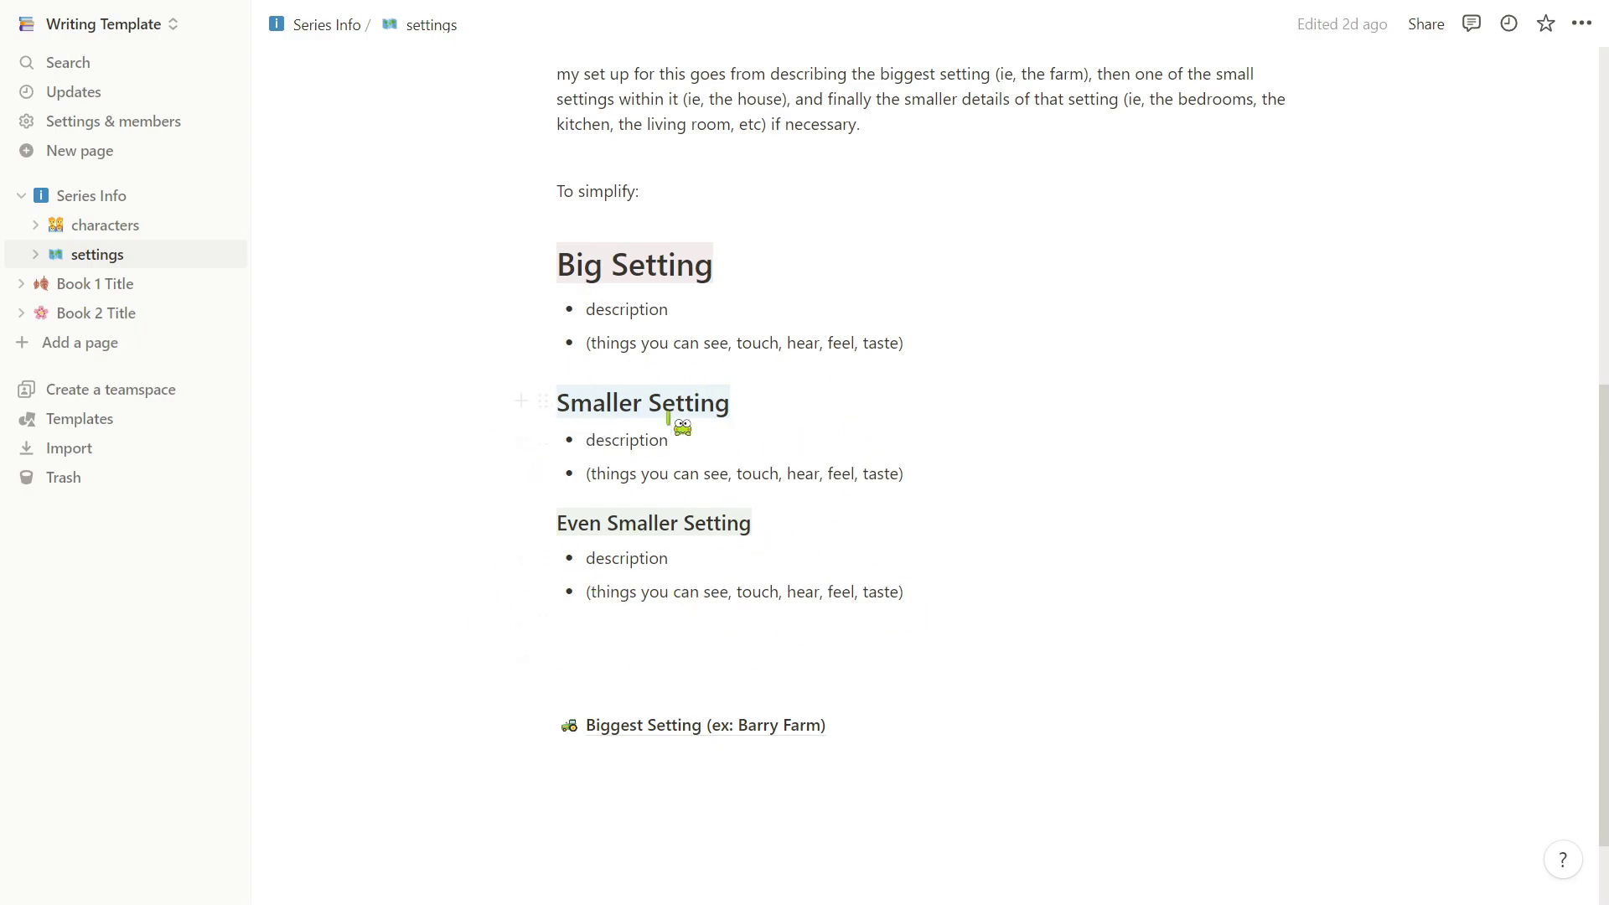
scroll(1203, 492, down, 1)
- Expand settings and open Biggest Setting (ex: Barry Farm), reading through its farm description
click(35, 254)
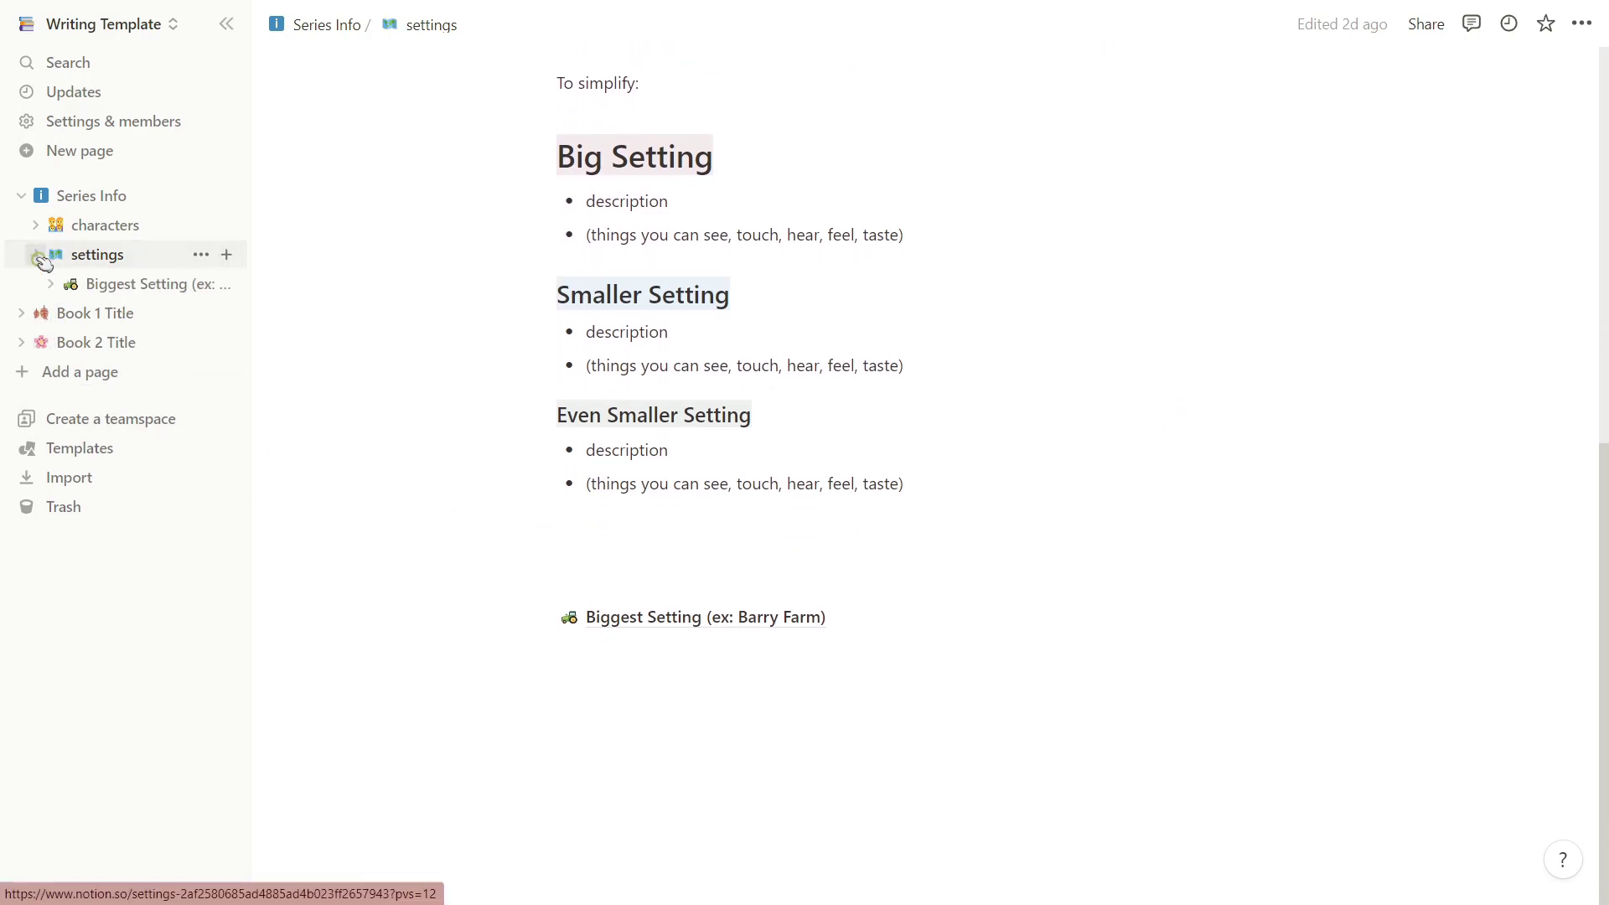
click(155, 285)
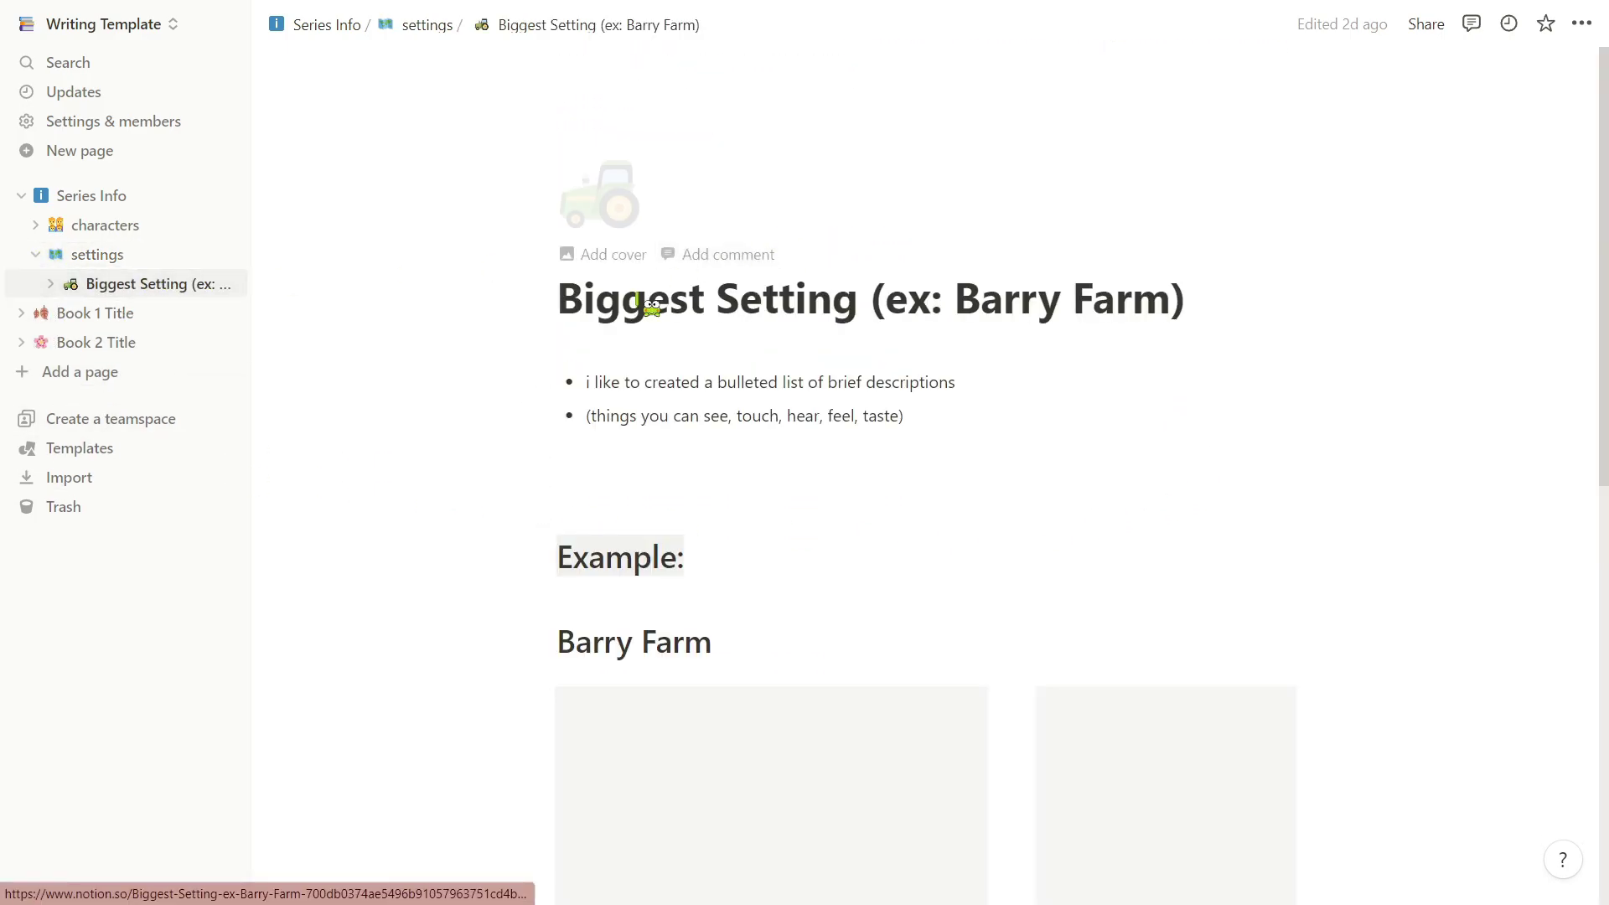
scroll(1382, 429, down, 1)
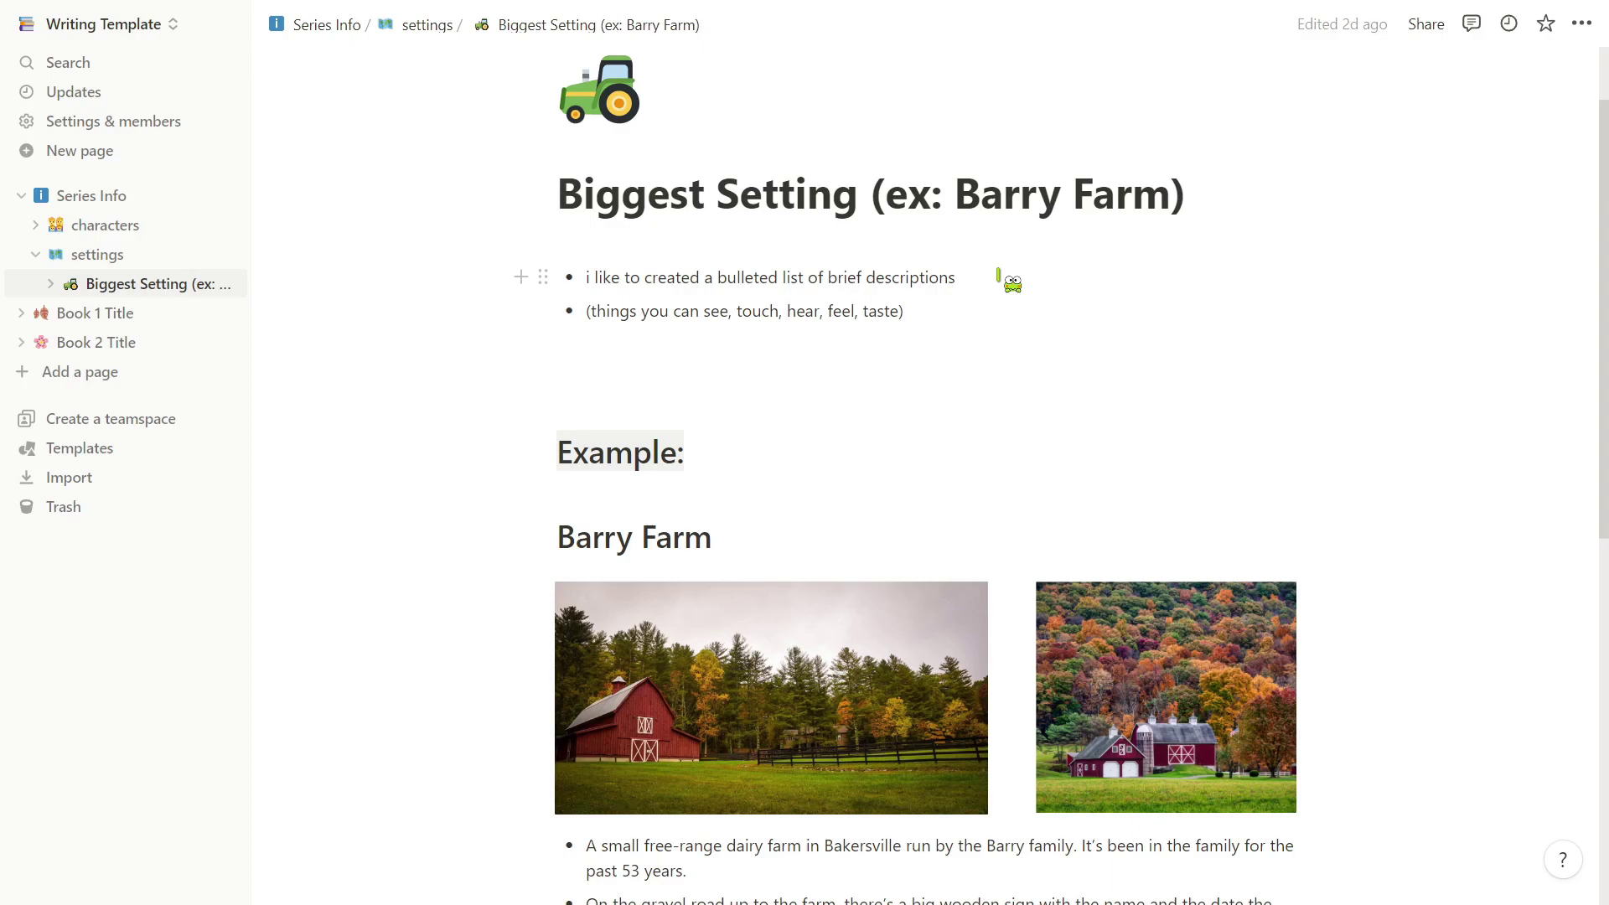
scroll(1528, 416, down, 3)
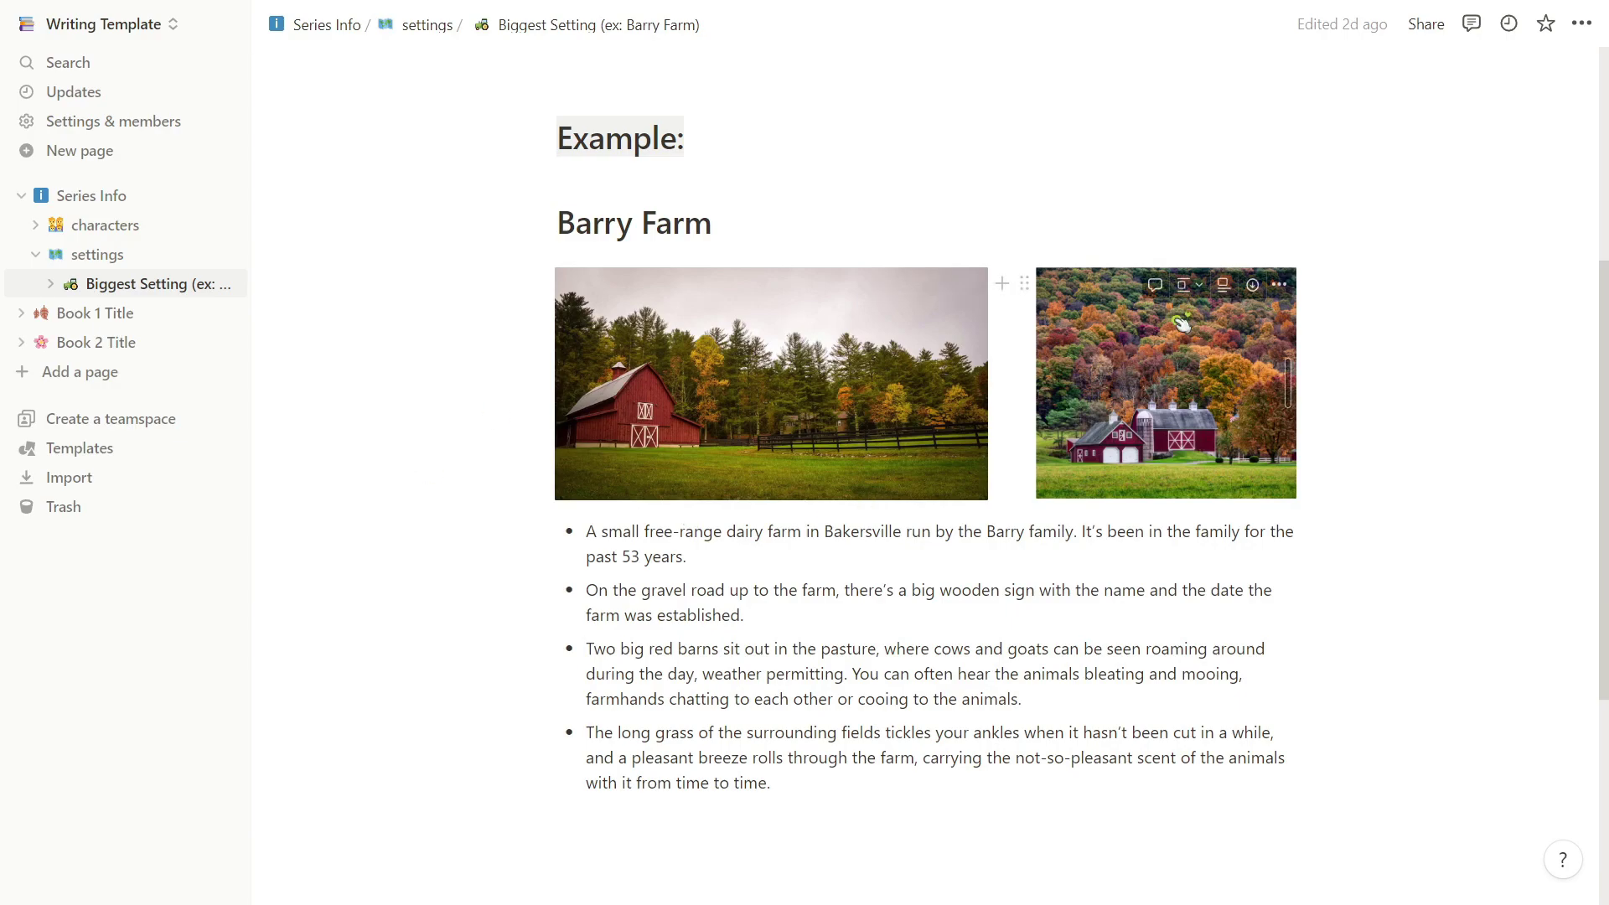
scroll(1469, 410, down, 2)
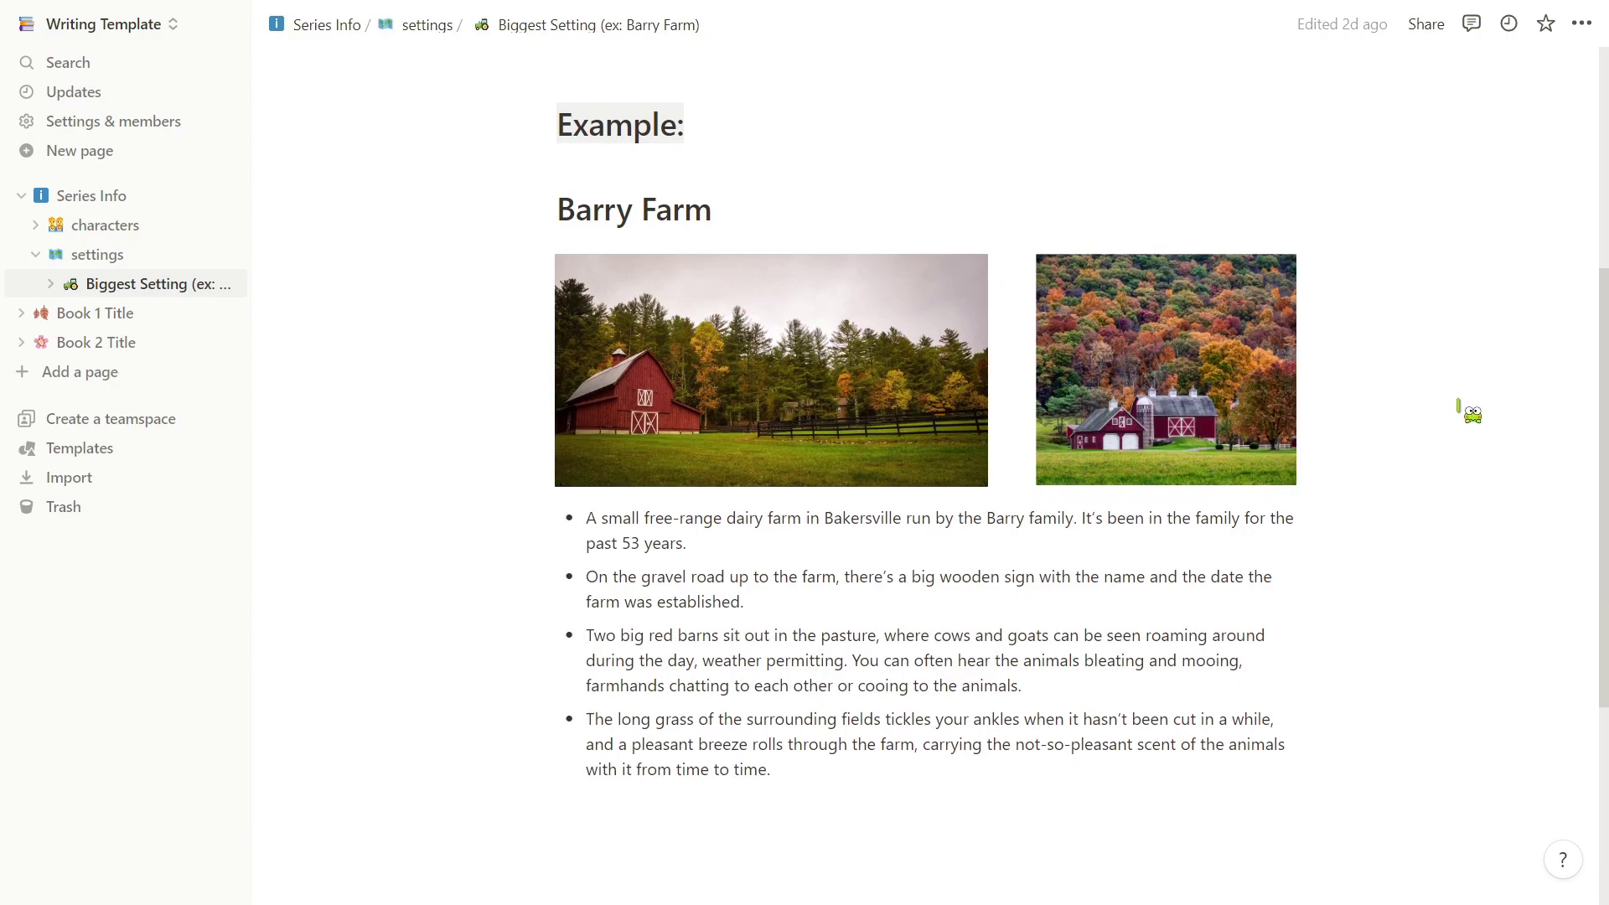
scroll(1466, 410, up, 2)
scroll(1316, 349, down, 2)
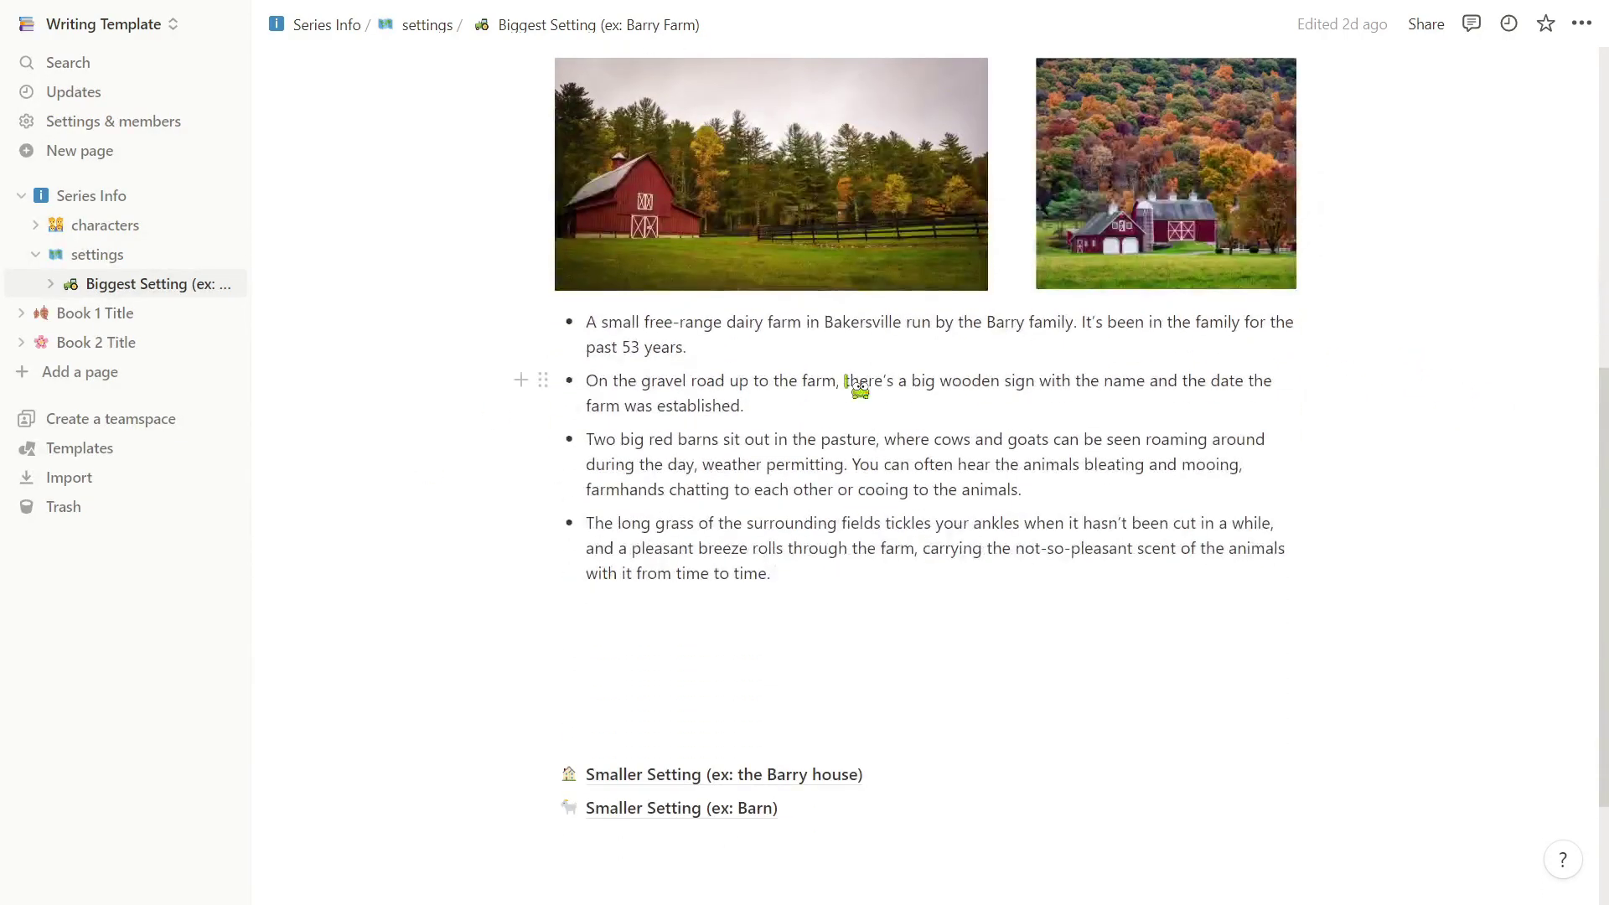
drag(586, 322, 1383, 549)
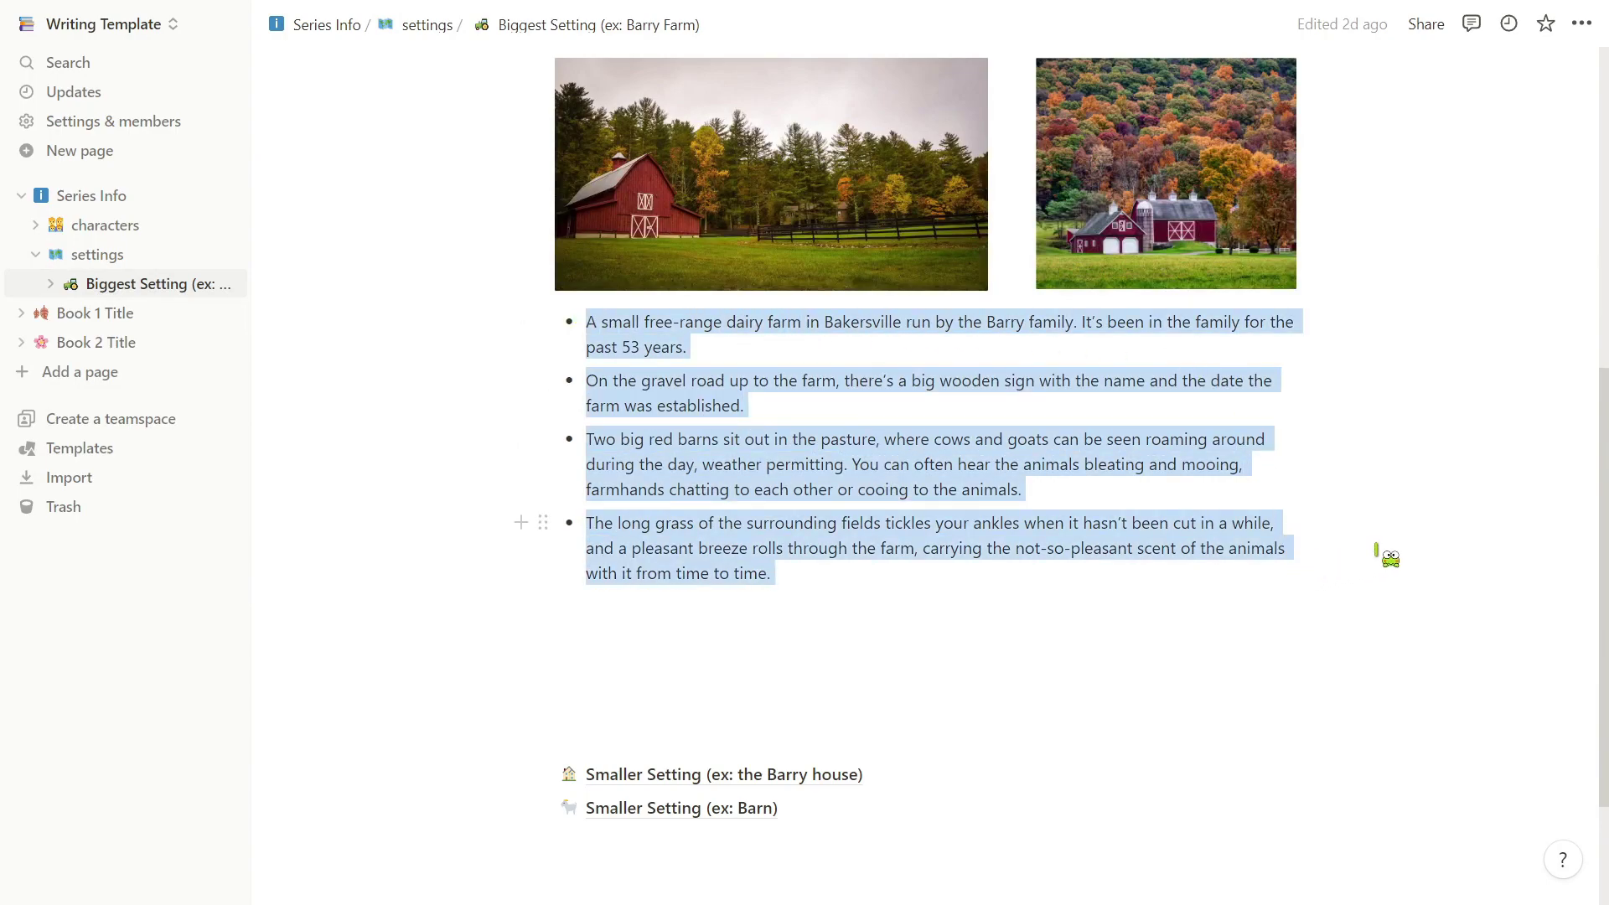
click(1387, 558)
scroll(1340, 569, down, 2)
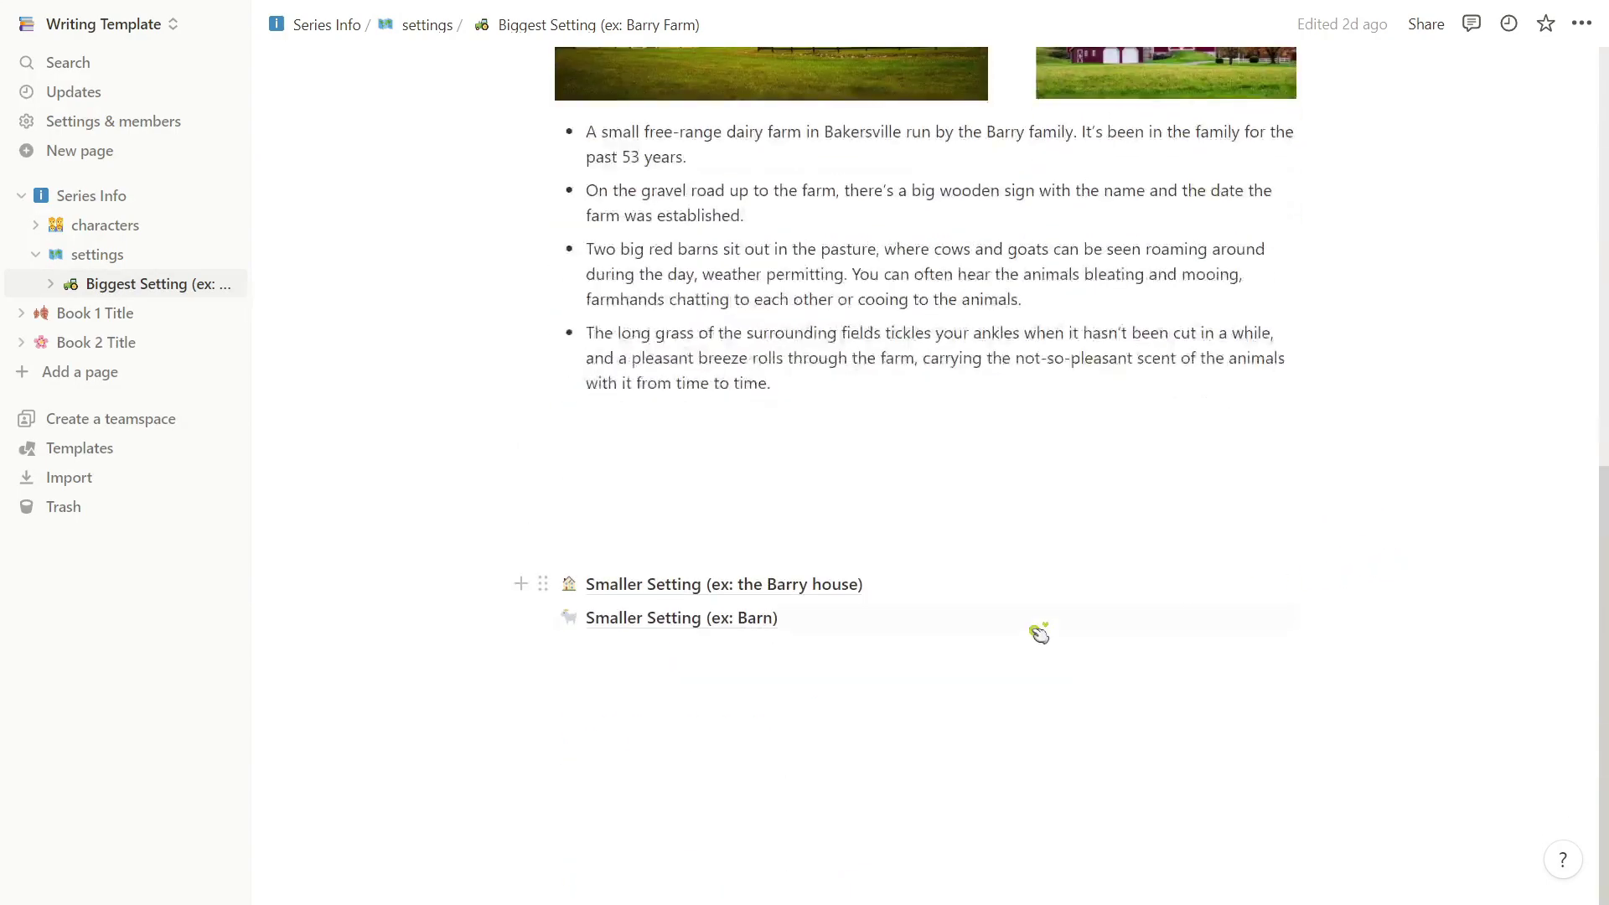
- Open the Smaller Setting (ex: the Barry house) page and scroll to its photos and Smallest Setting subpages
click(52, 283)
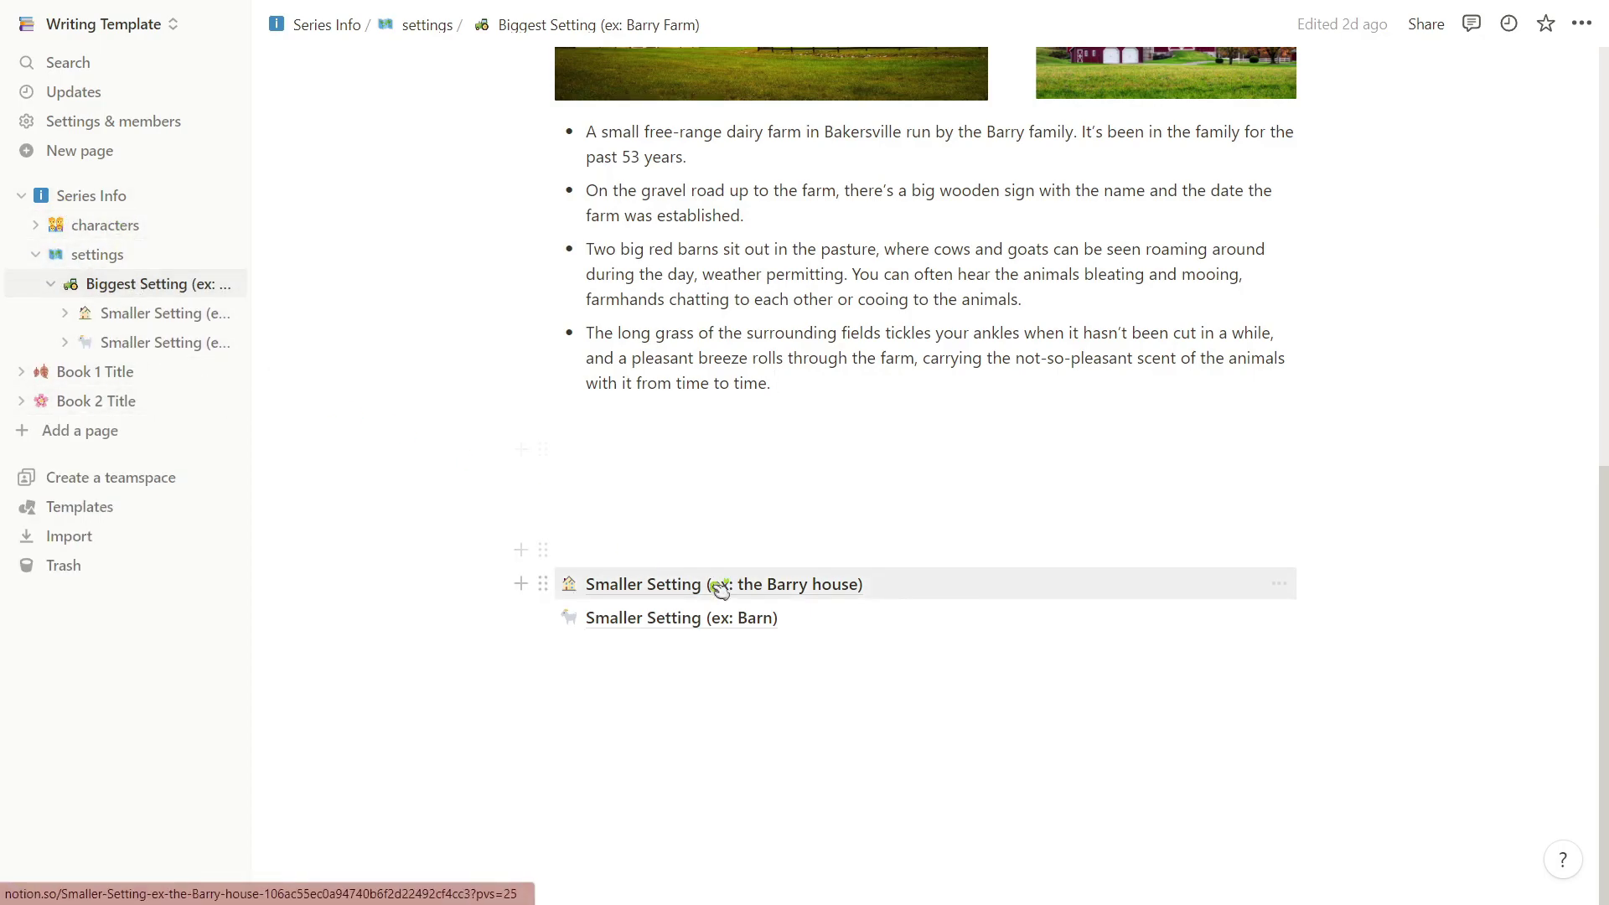
click(129, 314)
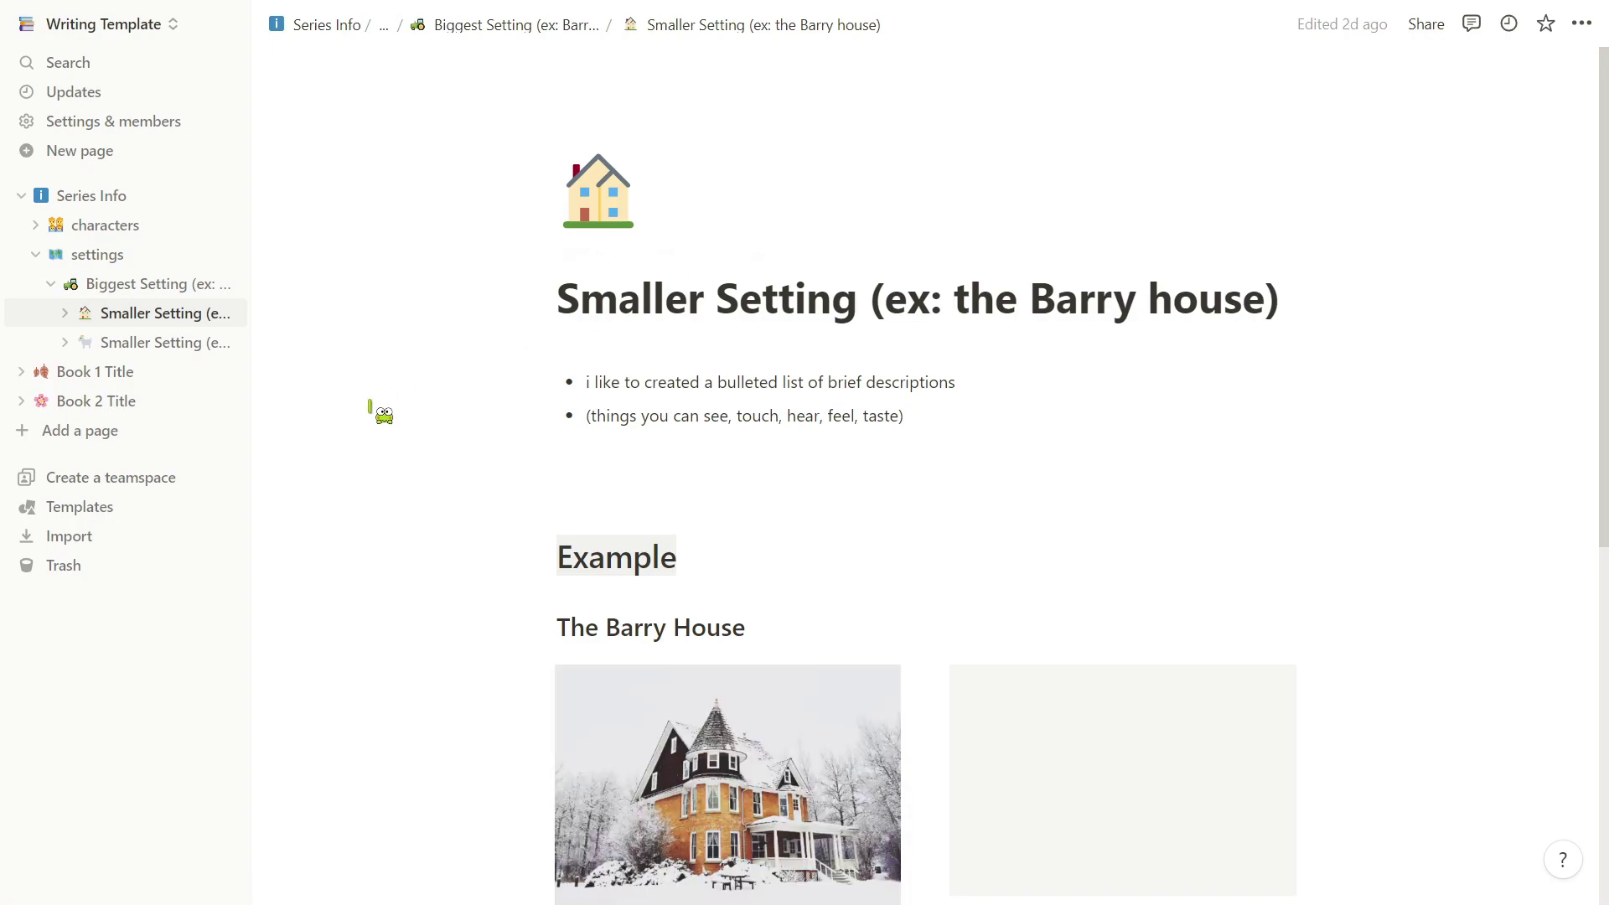
scroll(423, 411, down, 6)
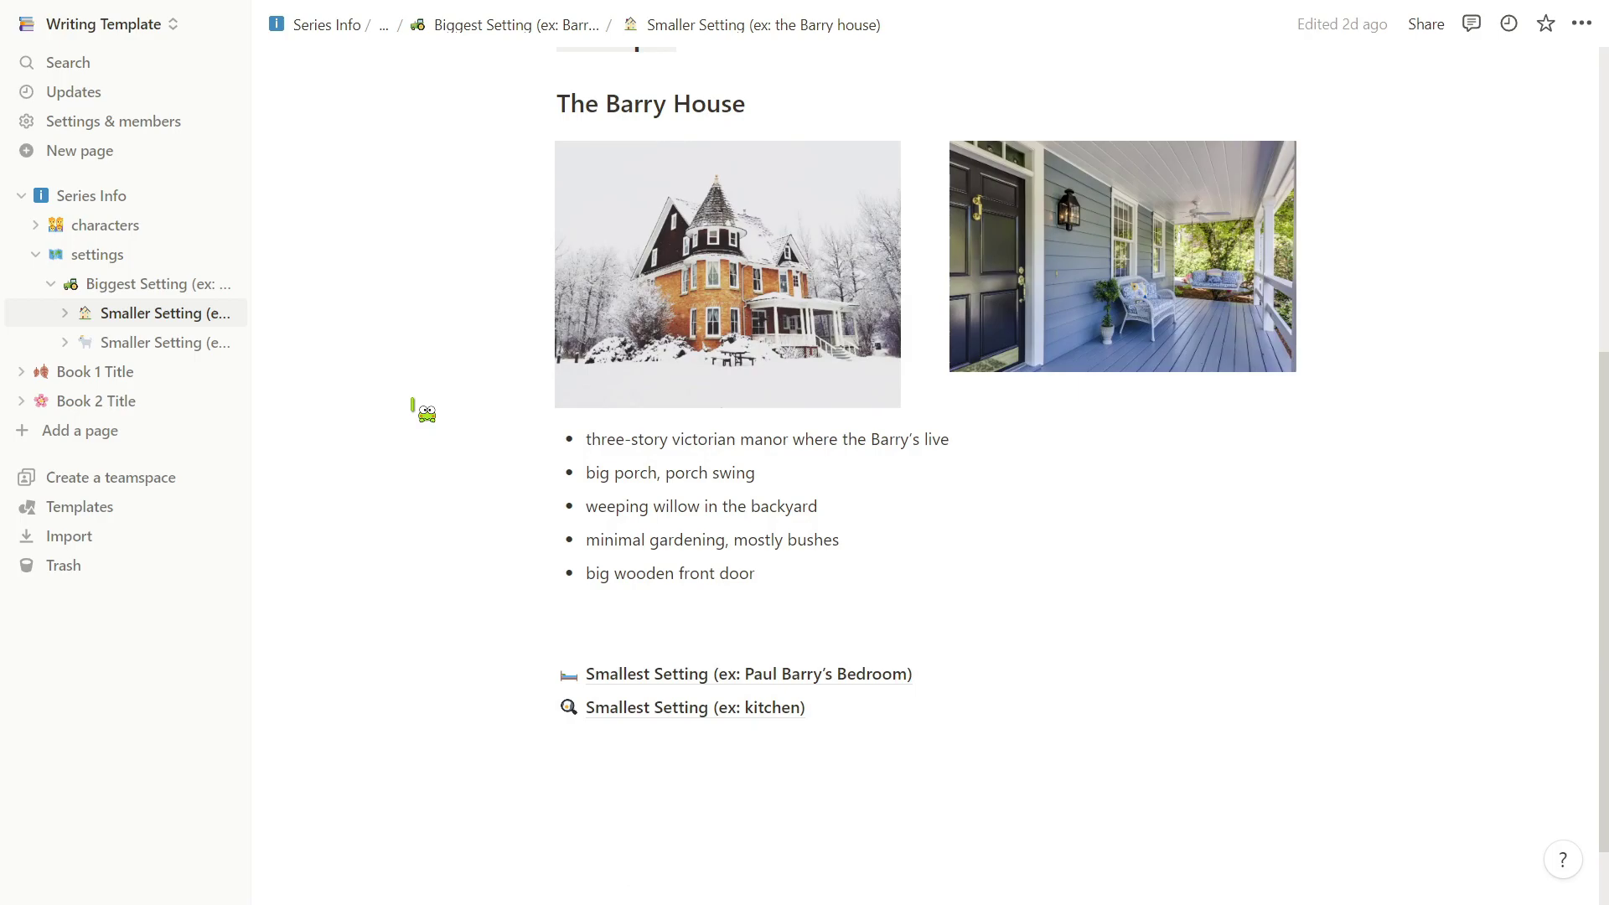
scroll(427, 415, down, 1)
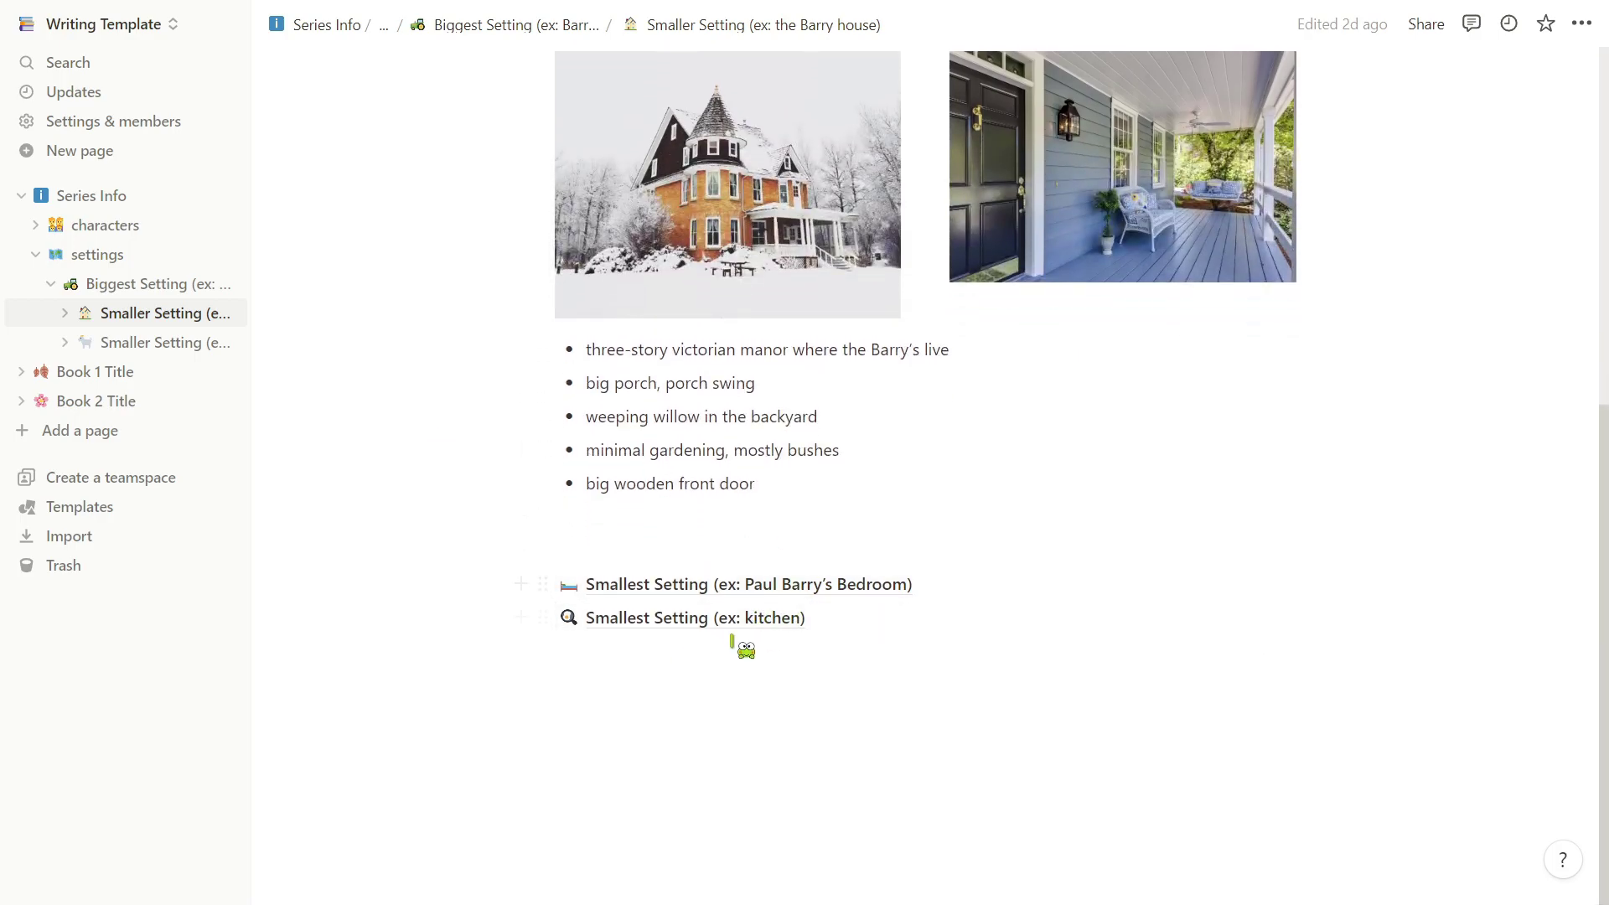
- Expand the Barry house and view its bedroom and kitchen setting pages
click(52, 314)
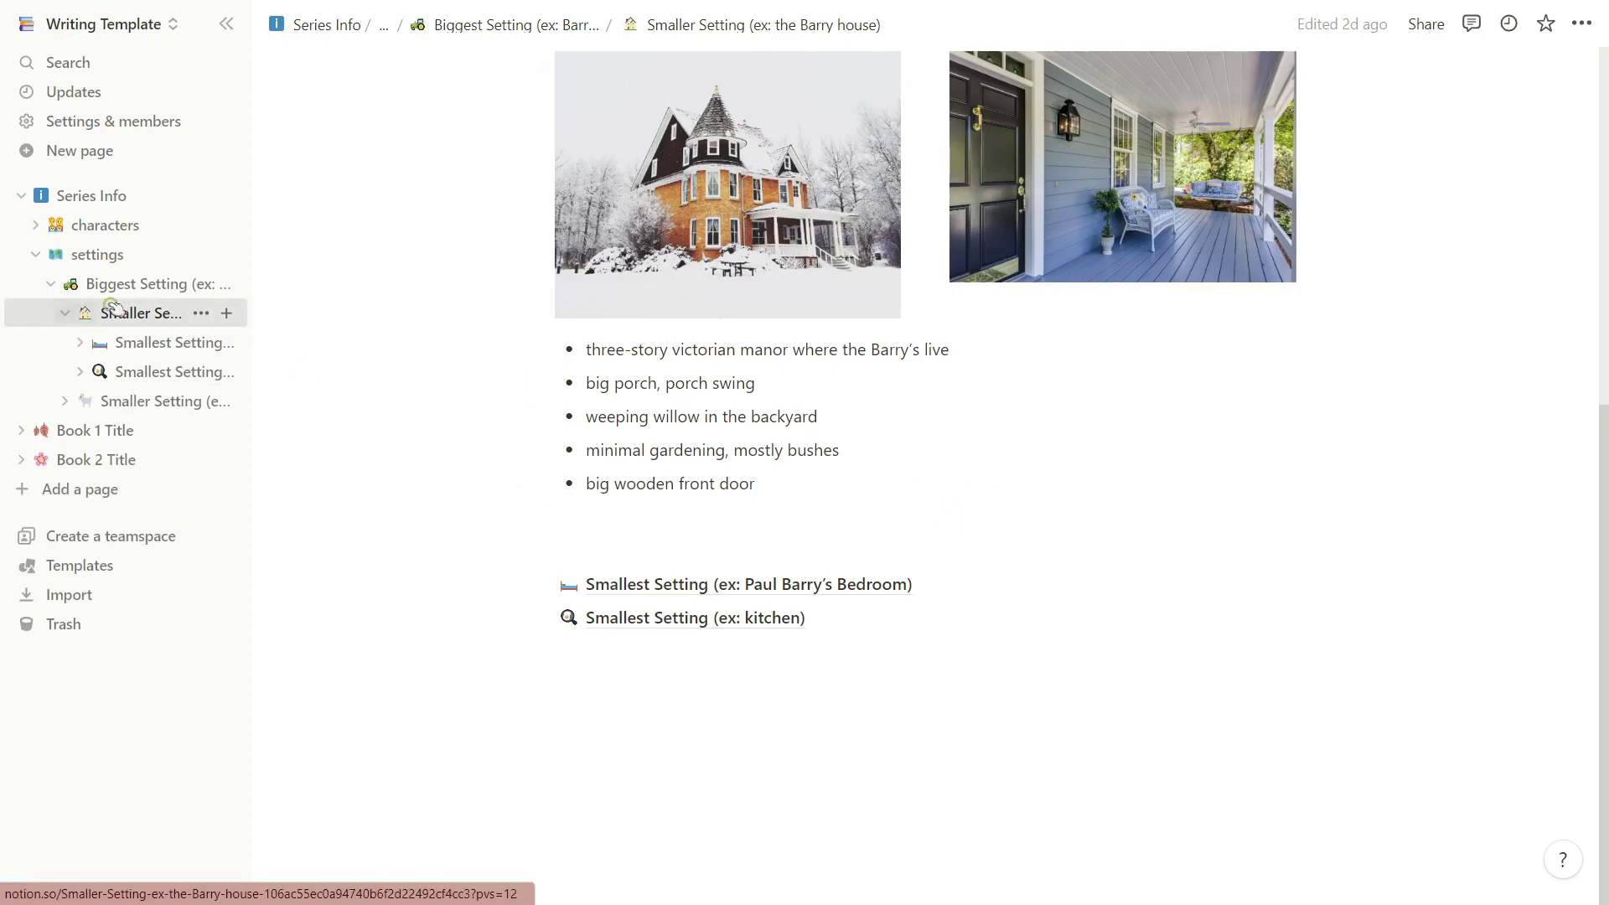
click(169, 341)
scroll(838, 318, down, 7)
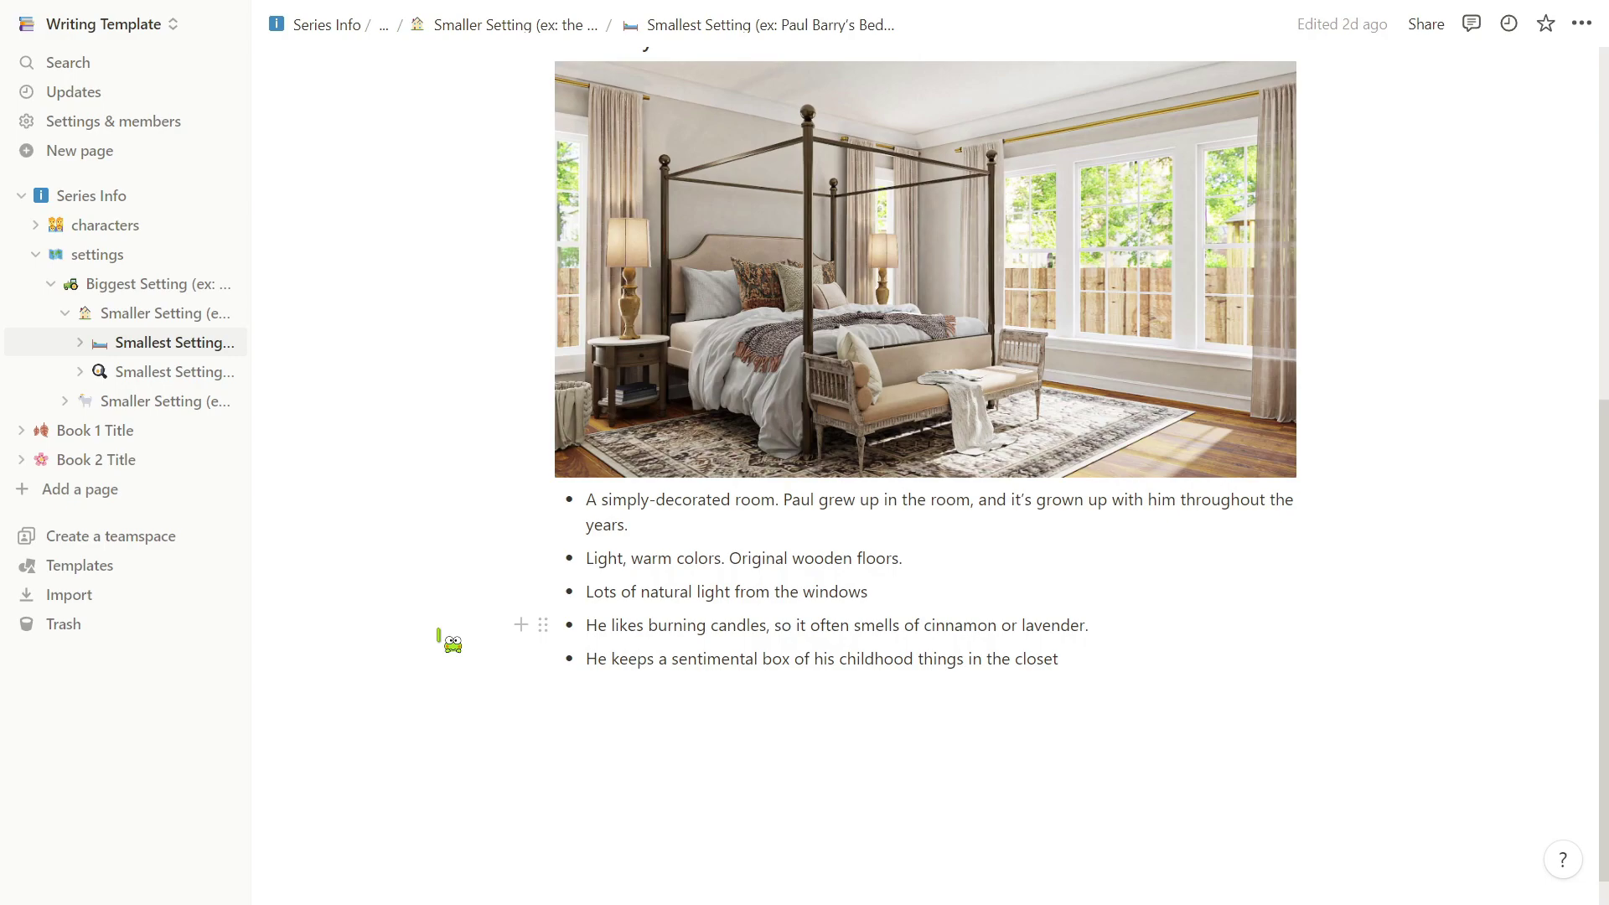
click(162, 372)
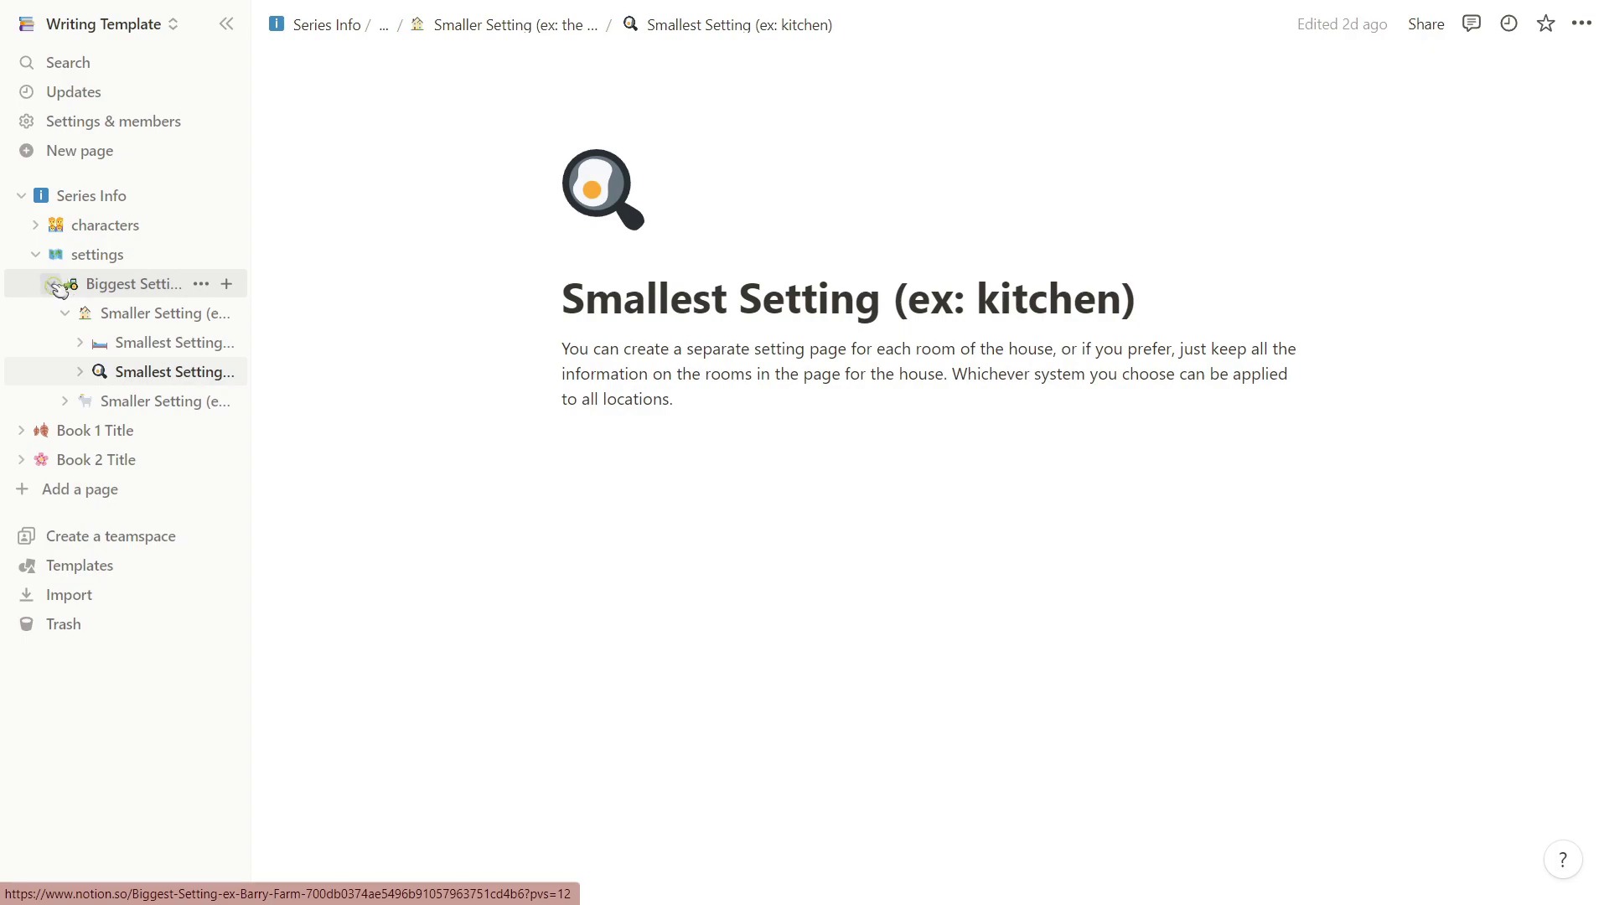
- Collapse the house's child pages and open the Smaller Setting (ex: Barn) page
click(64, 312)
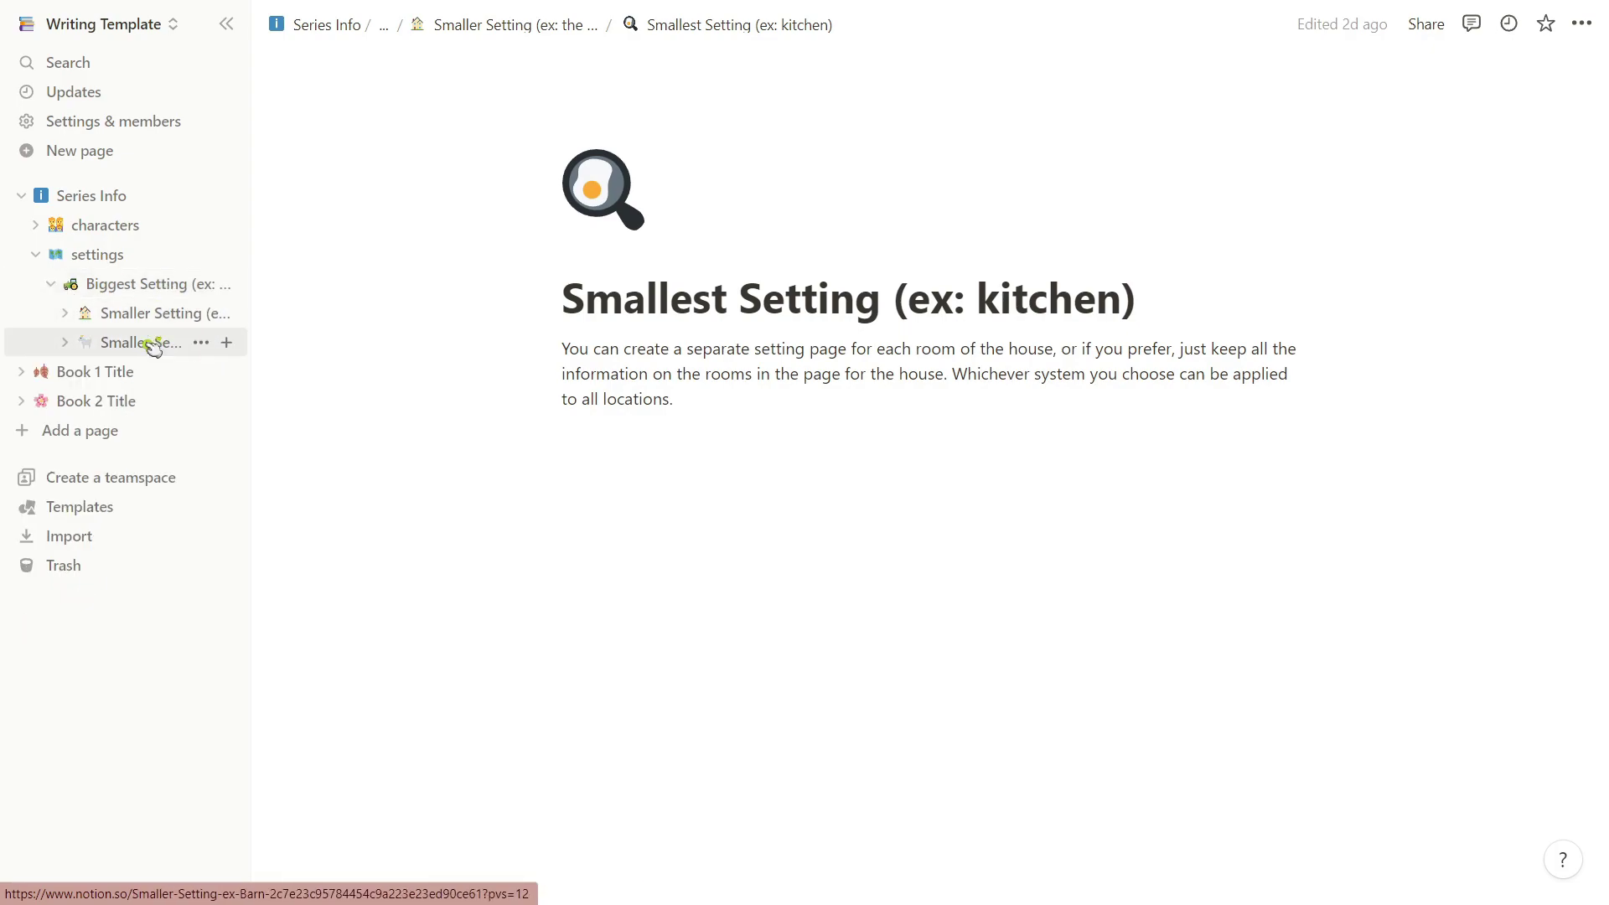
click(156, 285)
click(134, 313)
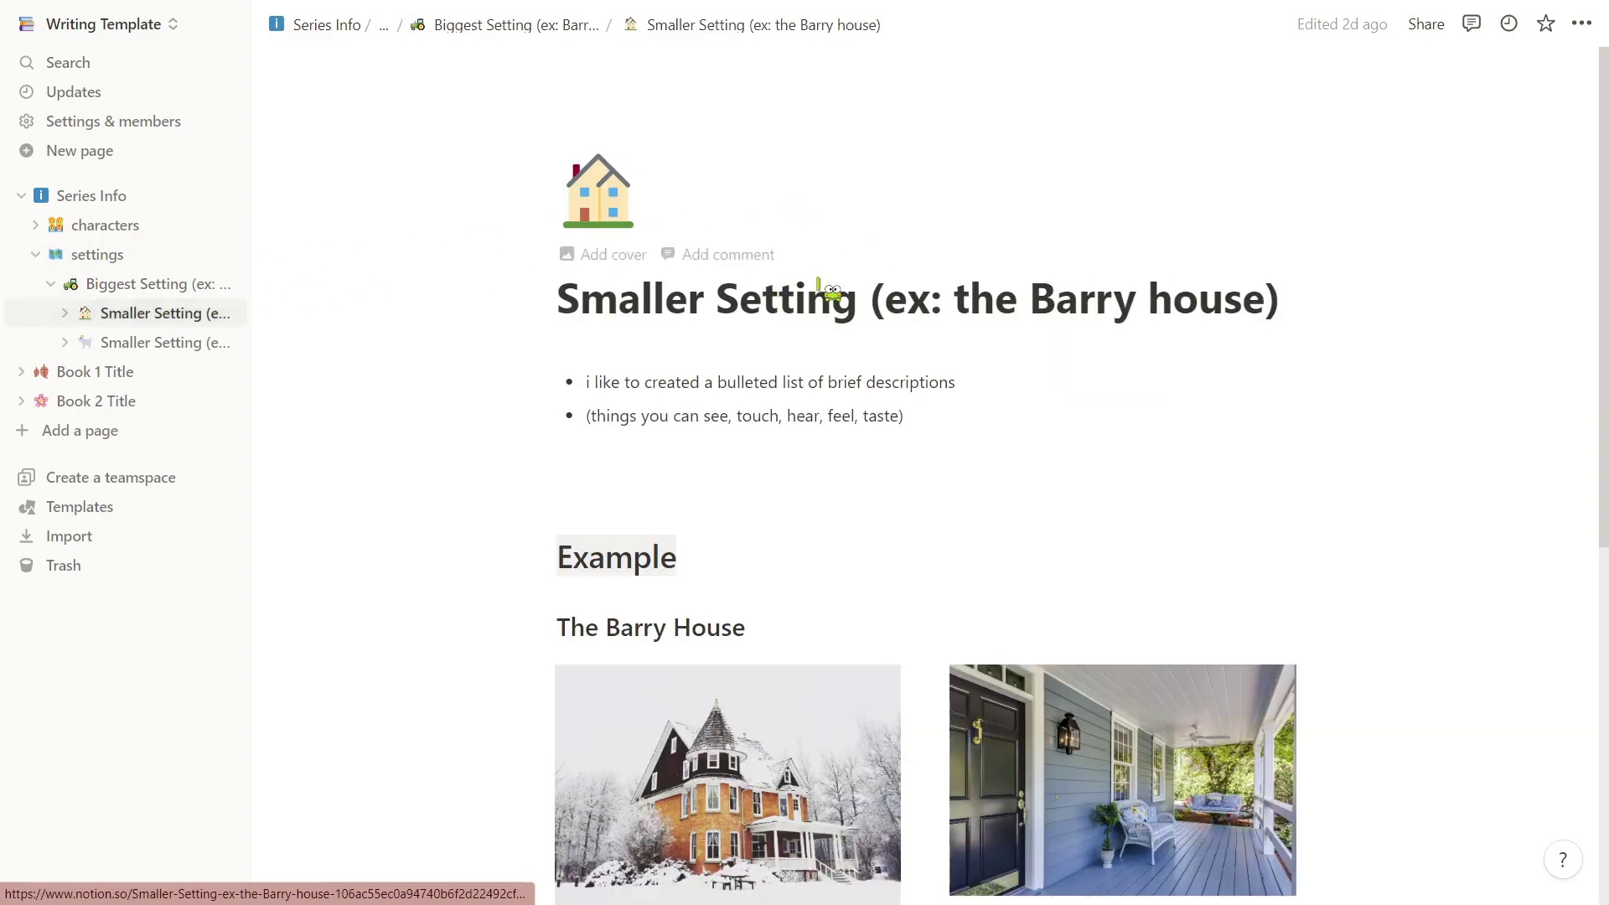
click(130, 342)
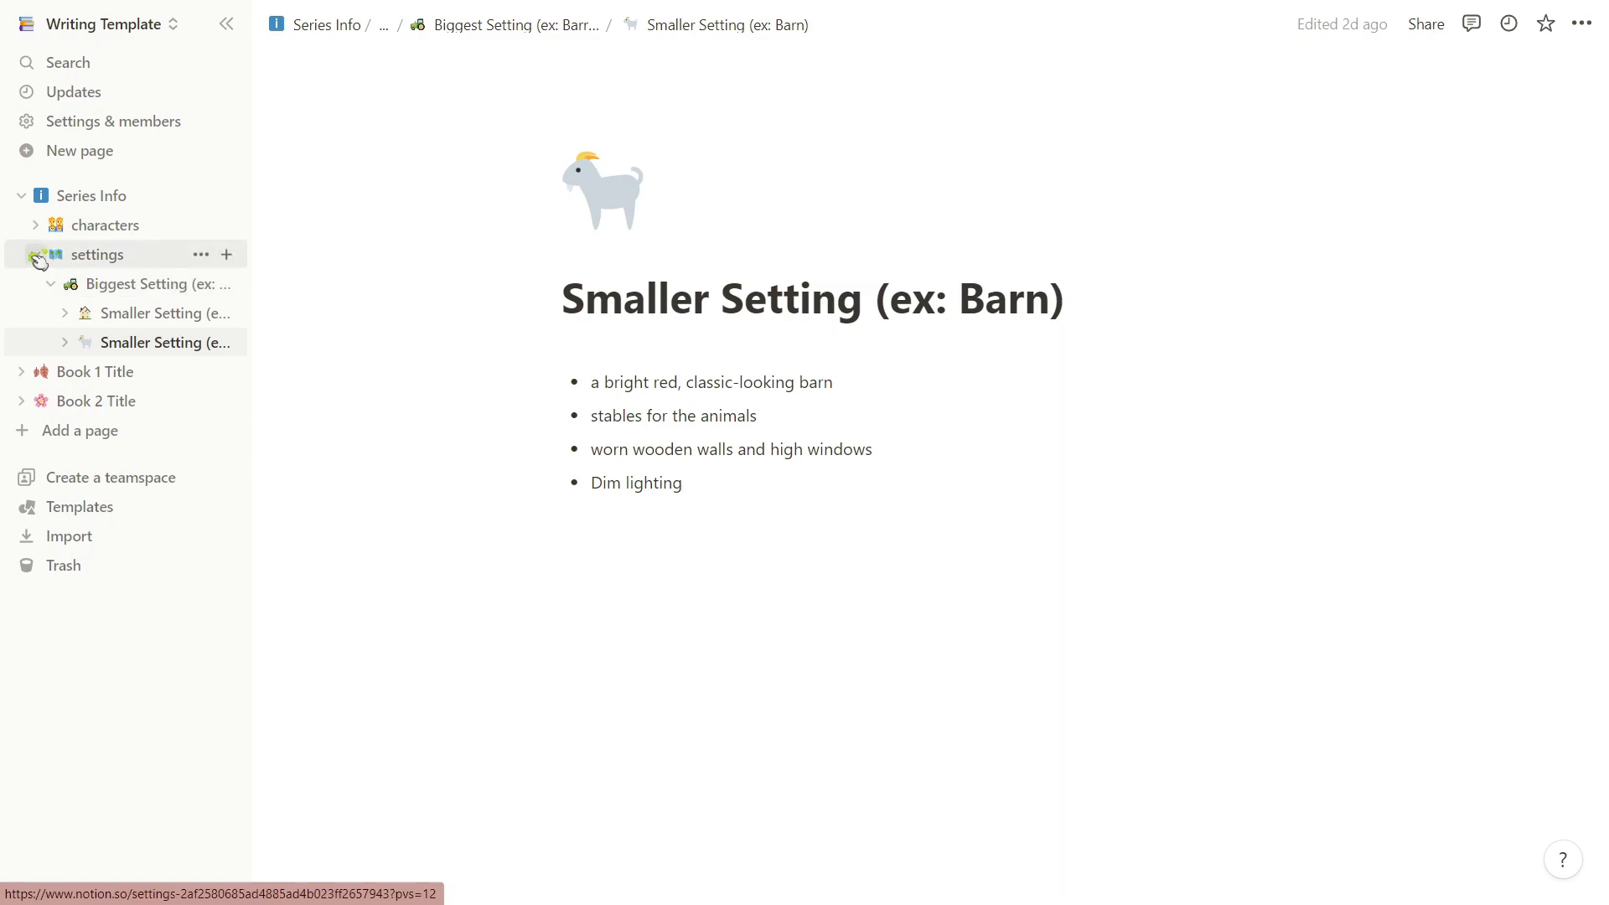
- Collapse settings and return to the Series Info page
click(36, 256)
click(101, 195)
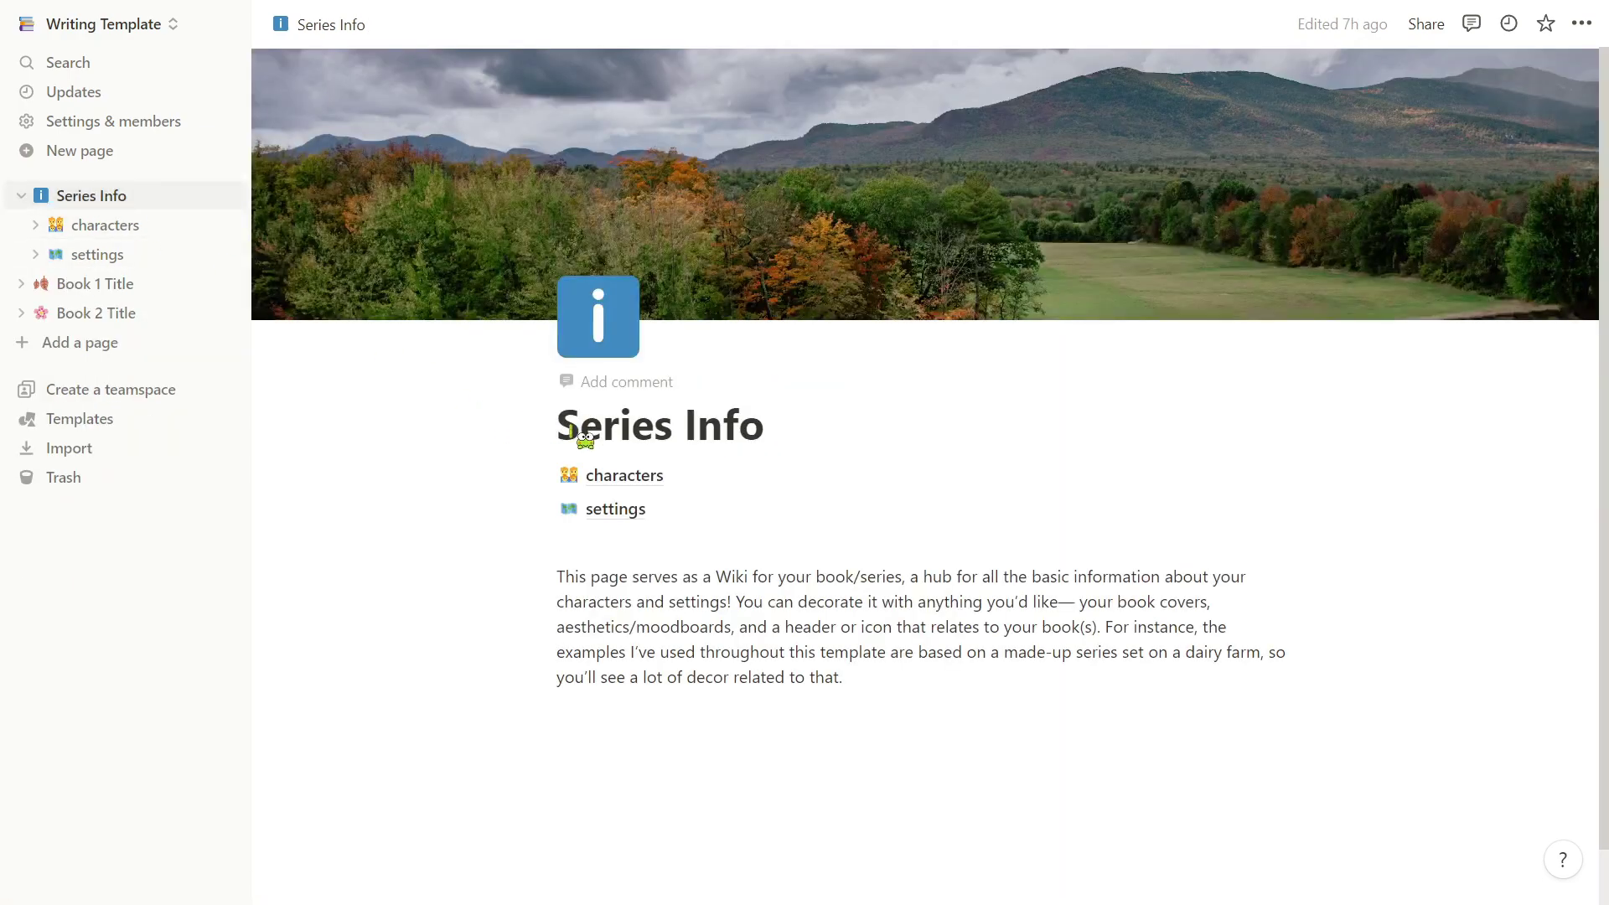
drag(571, 431, 817, 432)
click(817, 432)
- Open Book 1 Title and look over its section links and Book Cover and Moodboard tiles
click(81, 284)
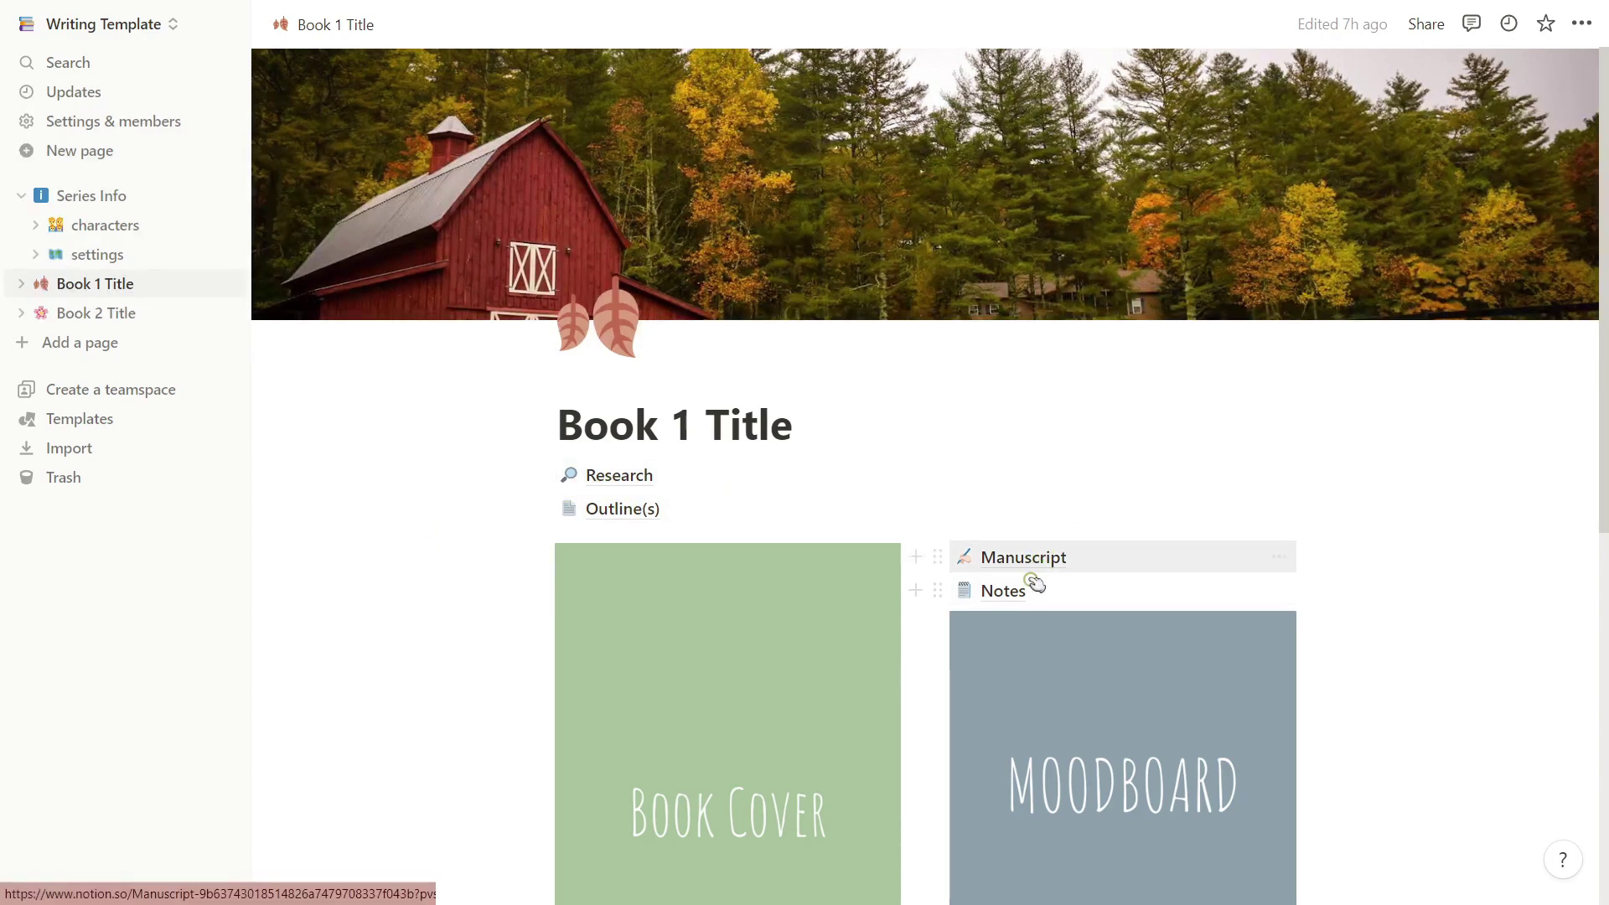
scroll(490, 572, down, 4)
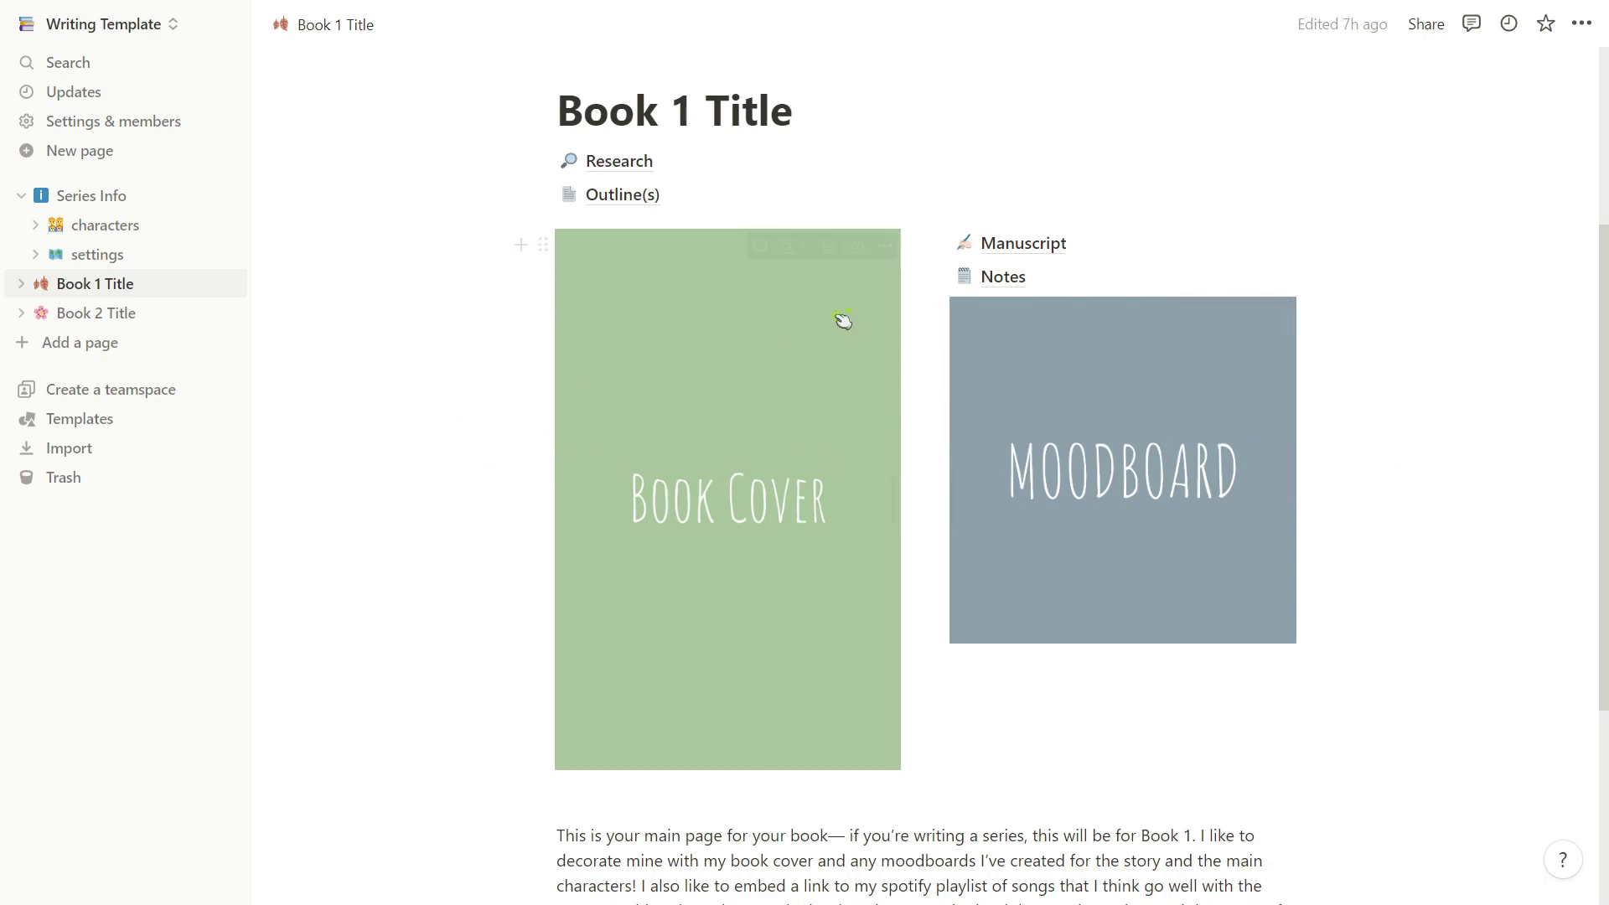
click(884, 246)
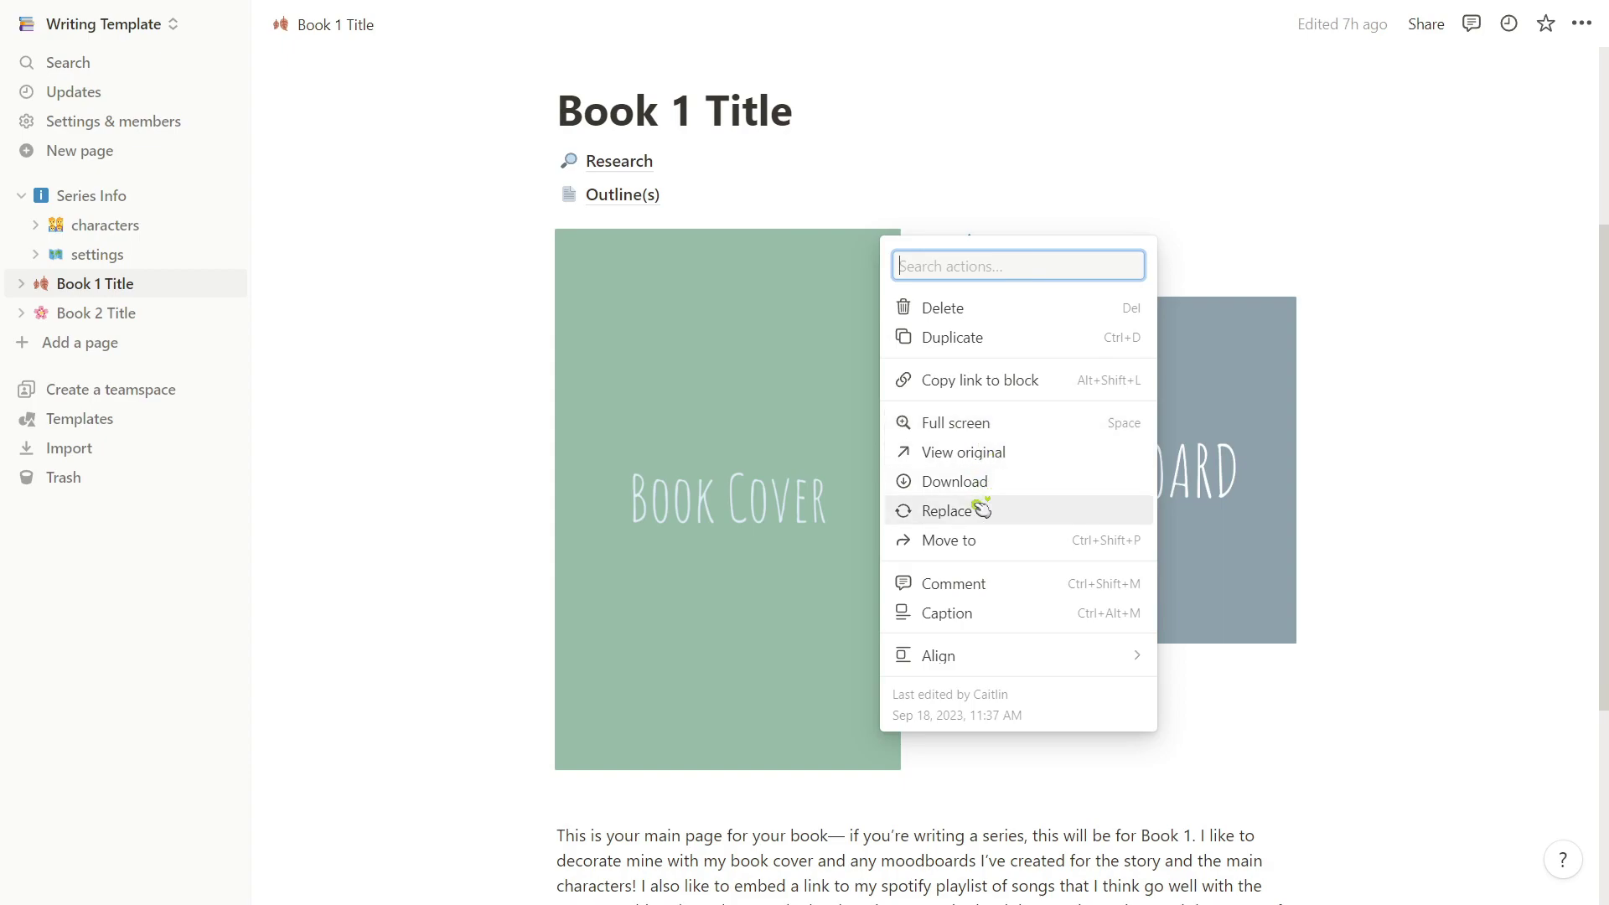
click(460, 511)
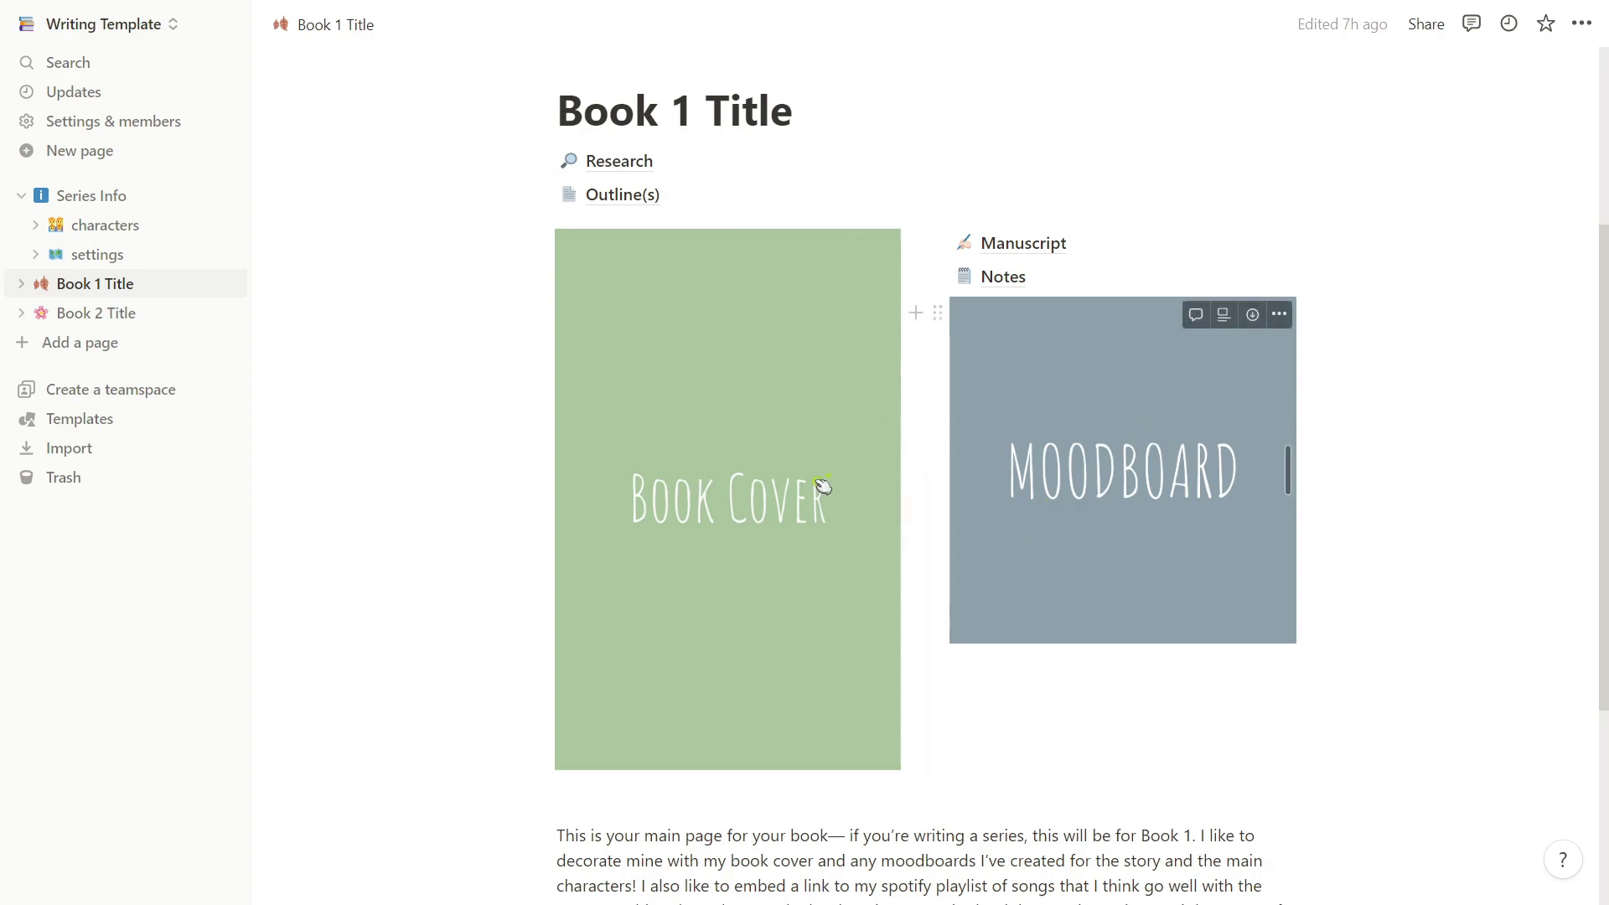
scroll(422, 466, down, 3)
scroll(421, 466, down, 2)
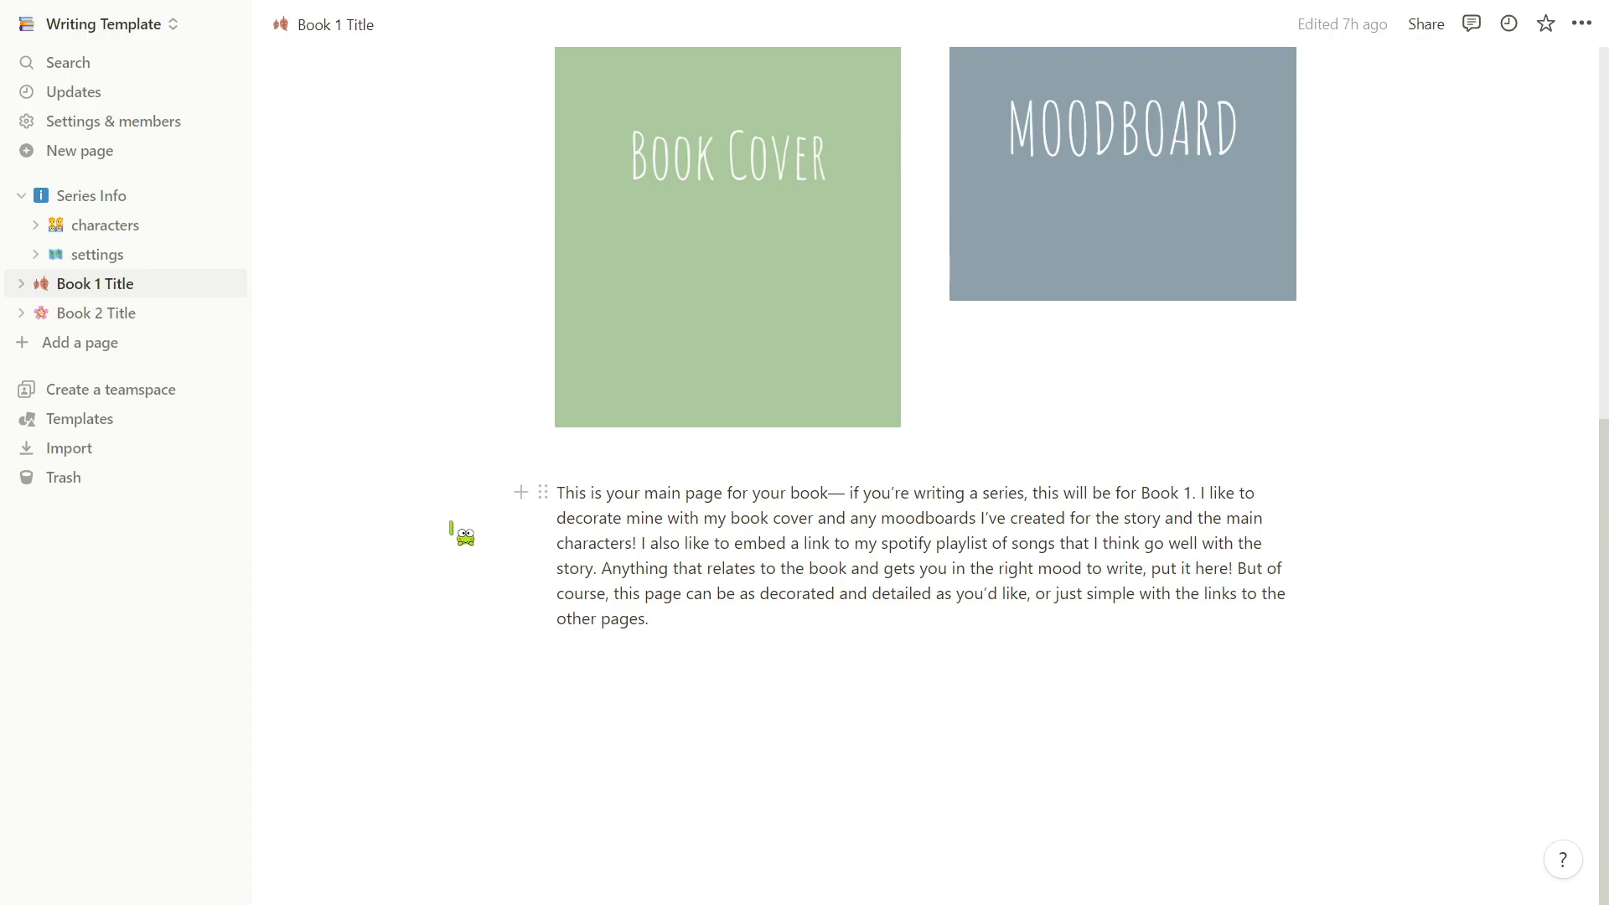
scroll(452, 528, up, 7)
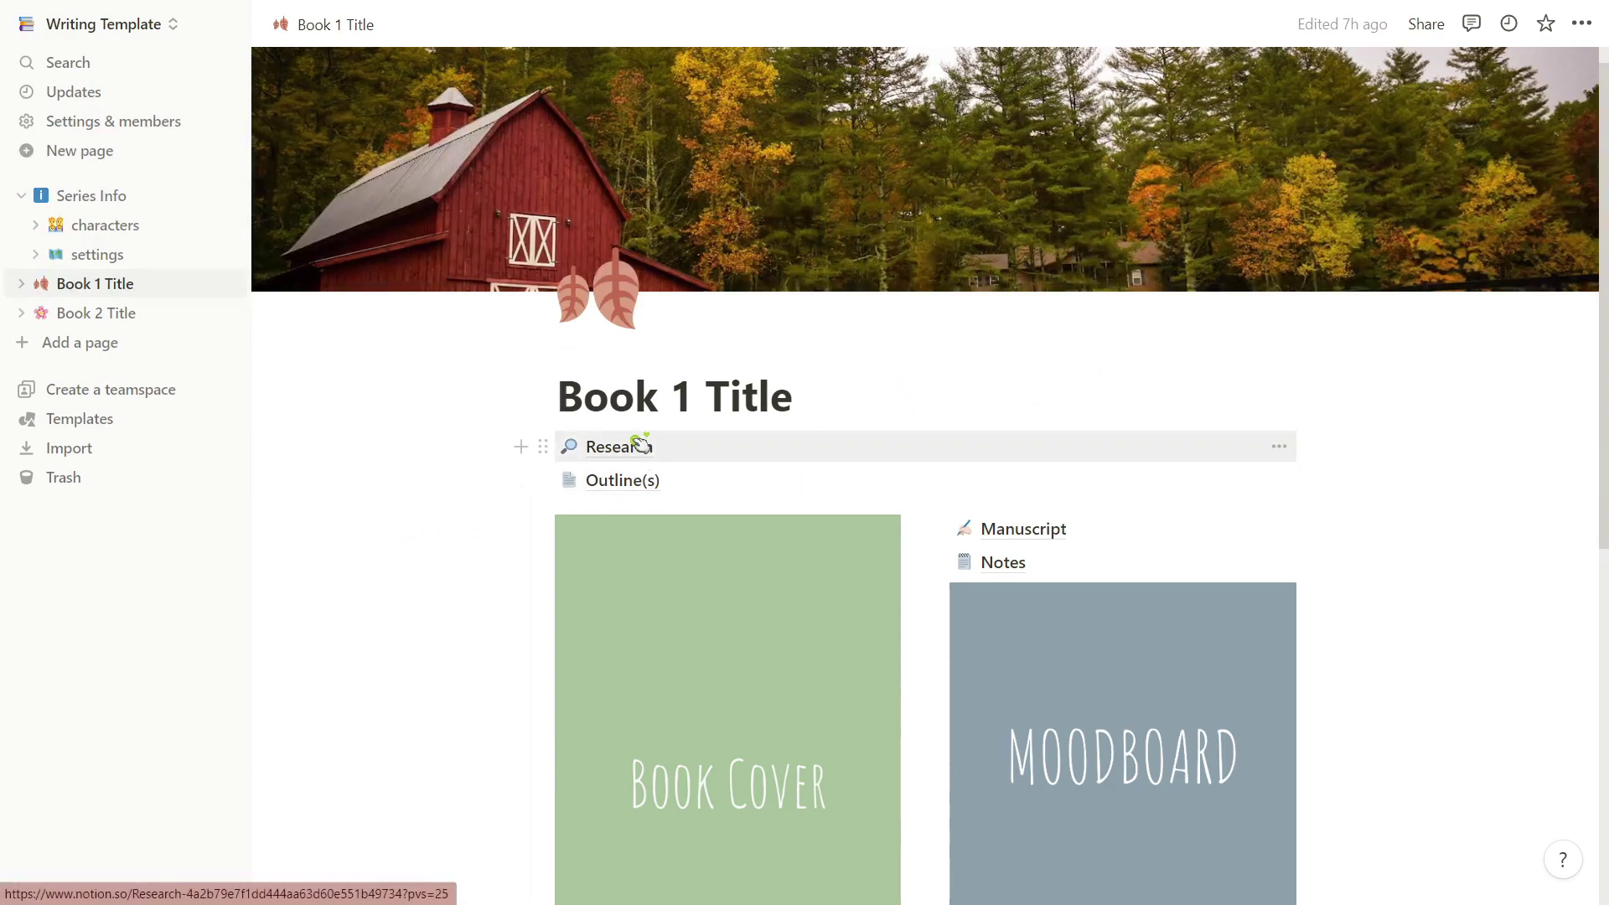
- Expand Book 1 Title, open Research and its Task List of example research tasks
click(21, 283)
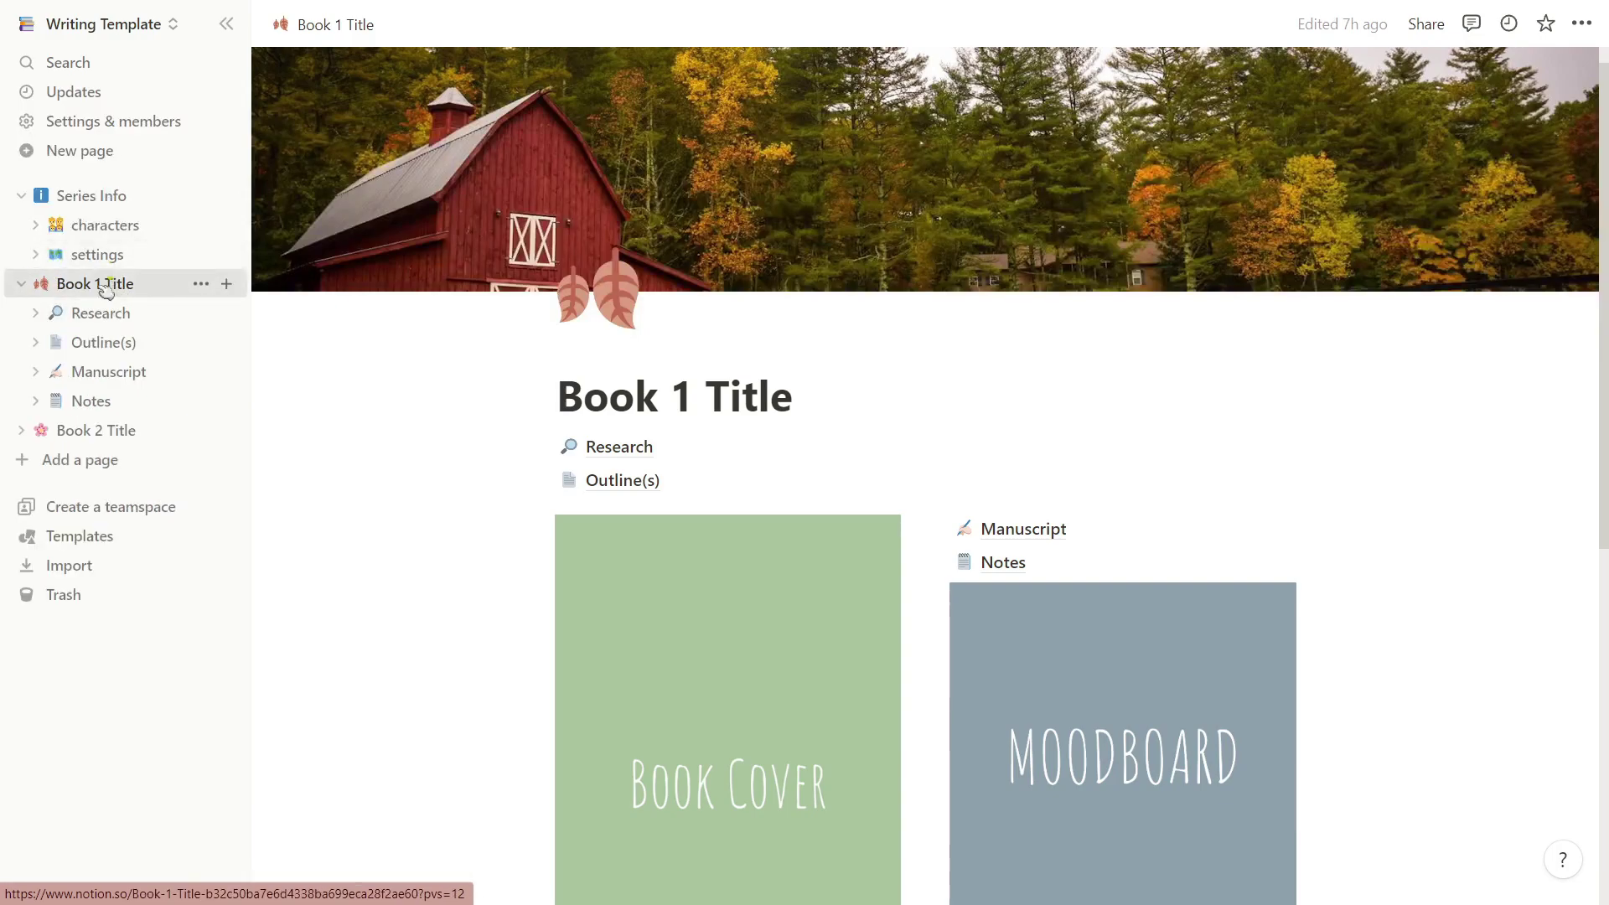
click(78, 319)
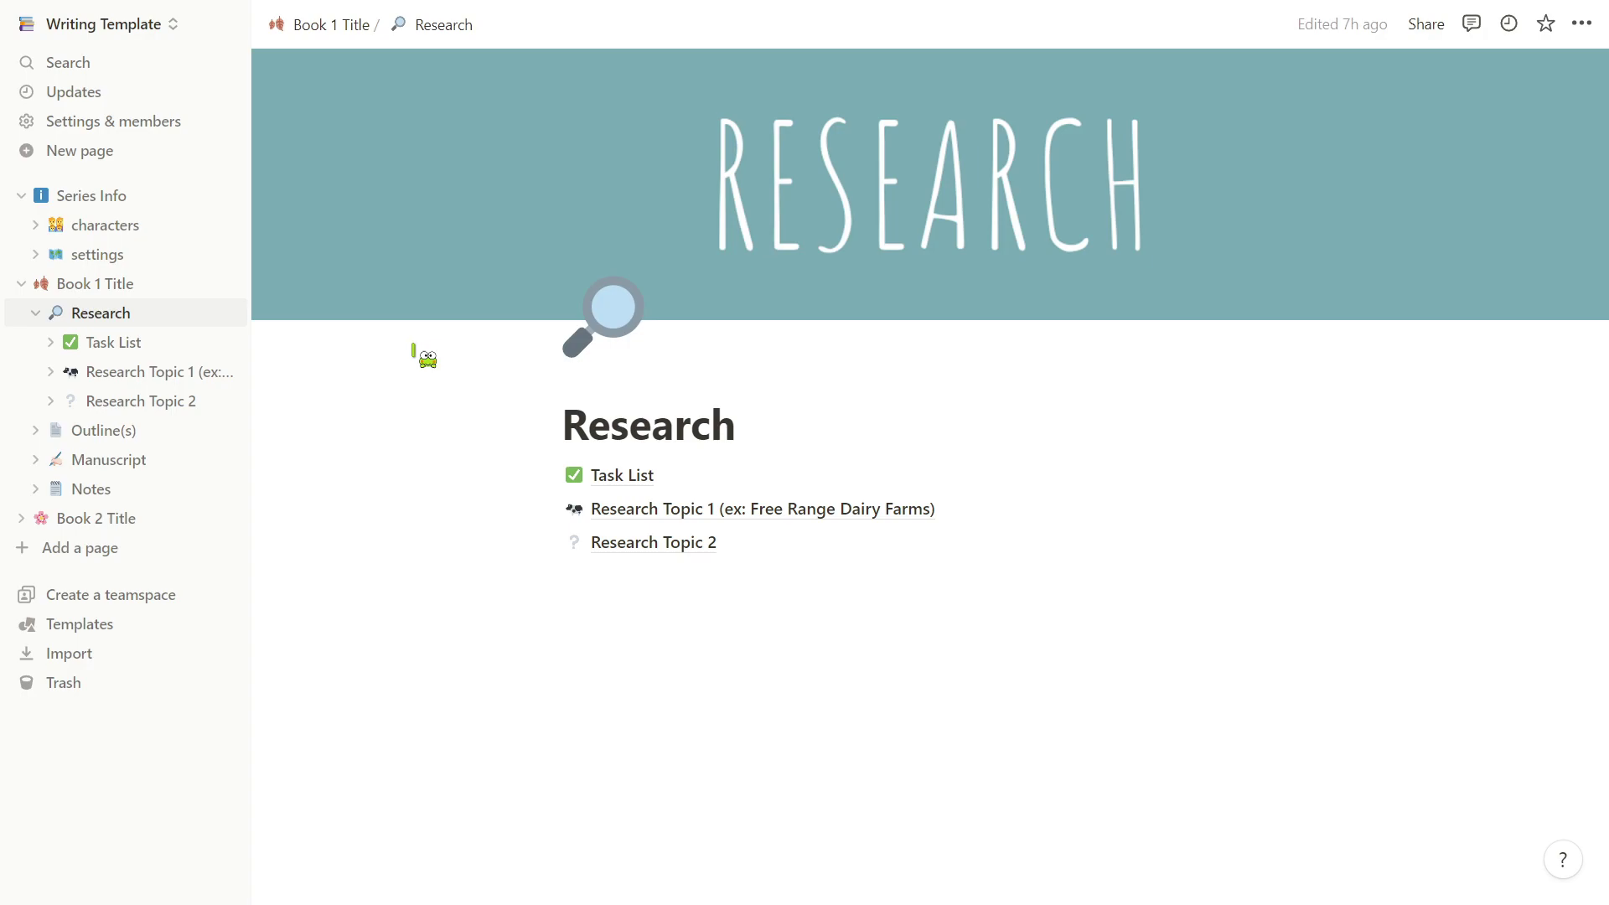
click(138, 344)
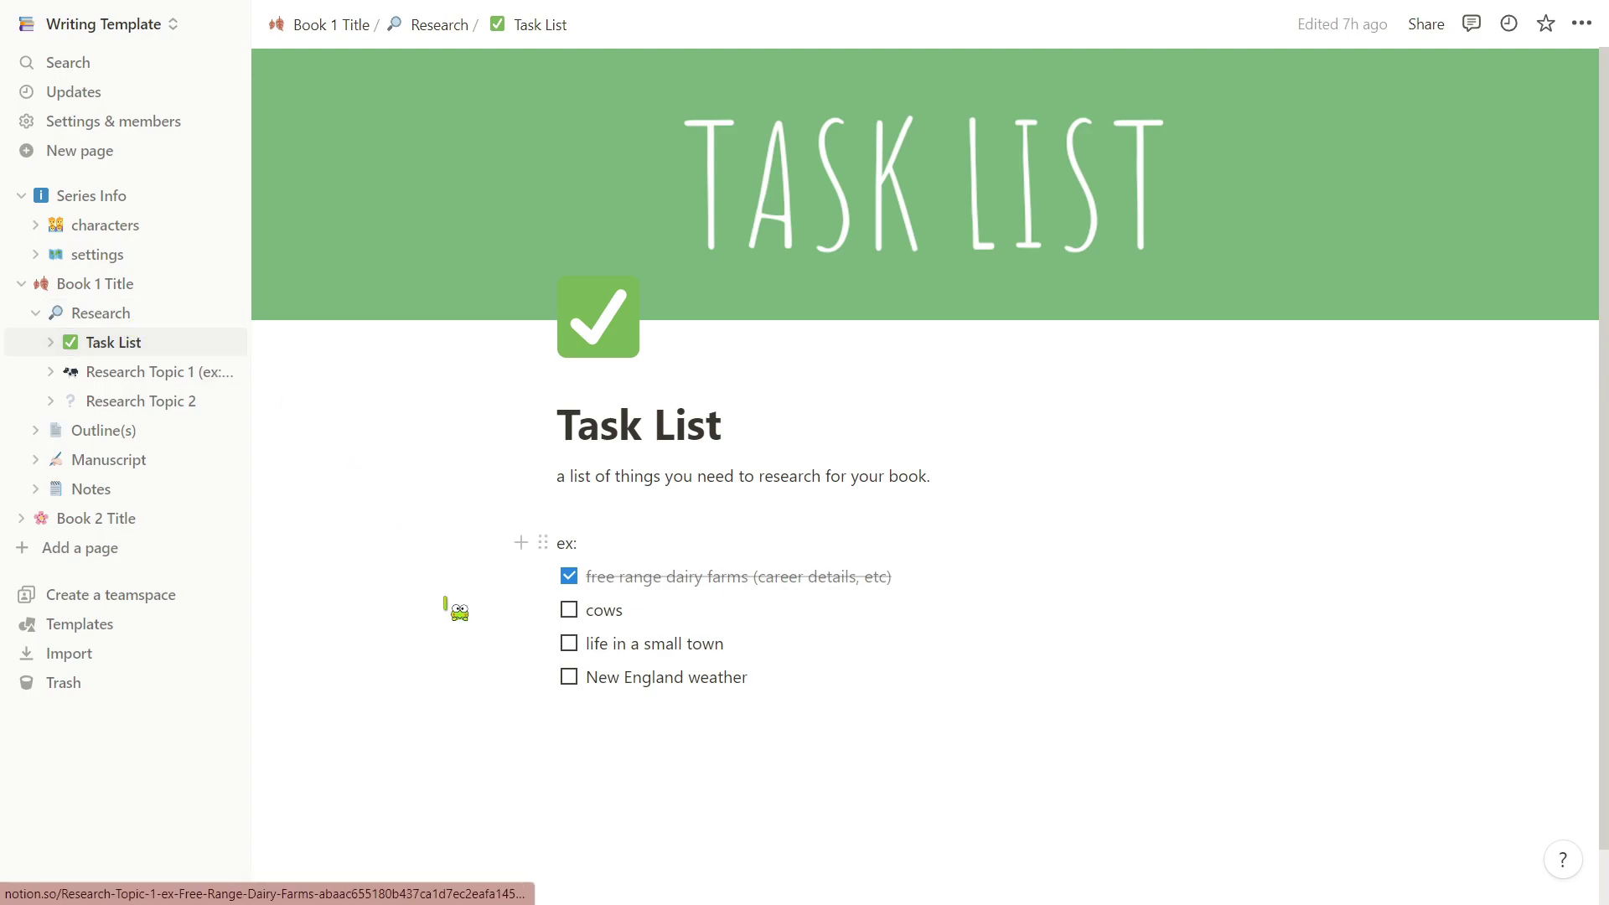
drag(556, 545, 851, 700)
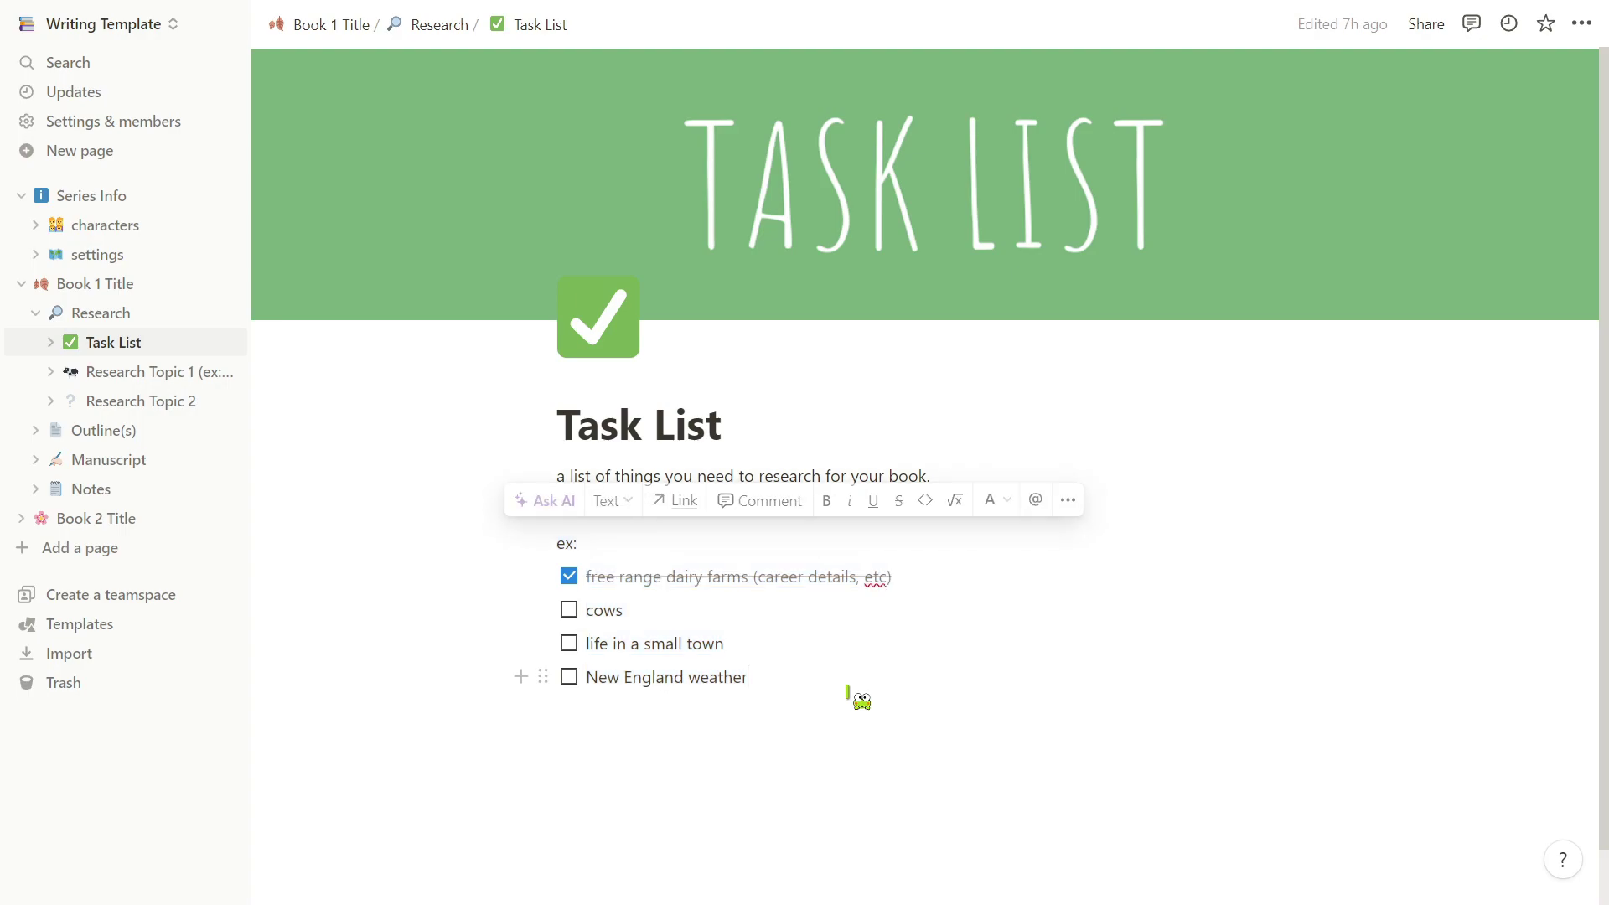
click(851, 694)
- View Research Topic 1 and Research Topic 2, returning to Task List after each
click(143, 373)
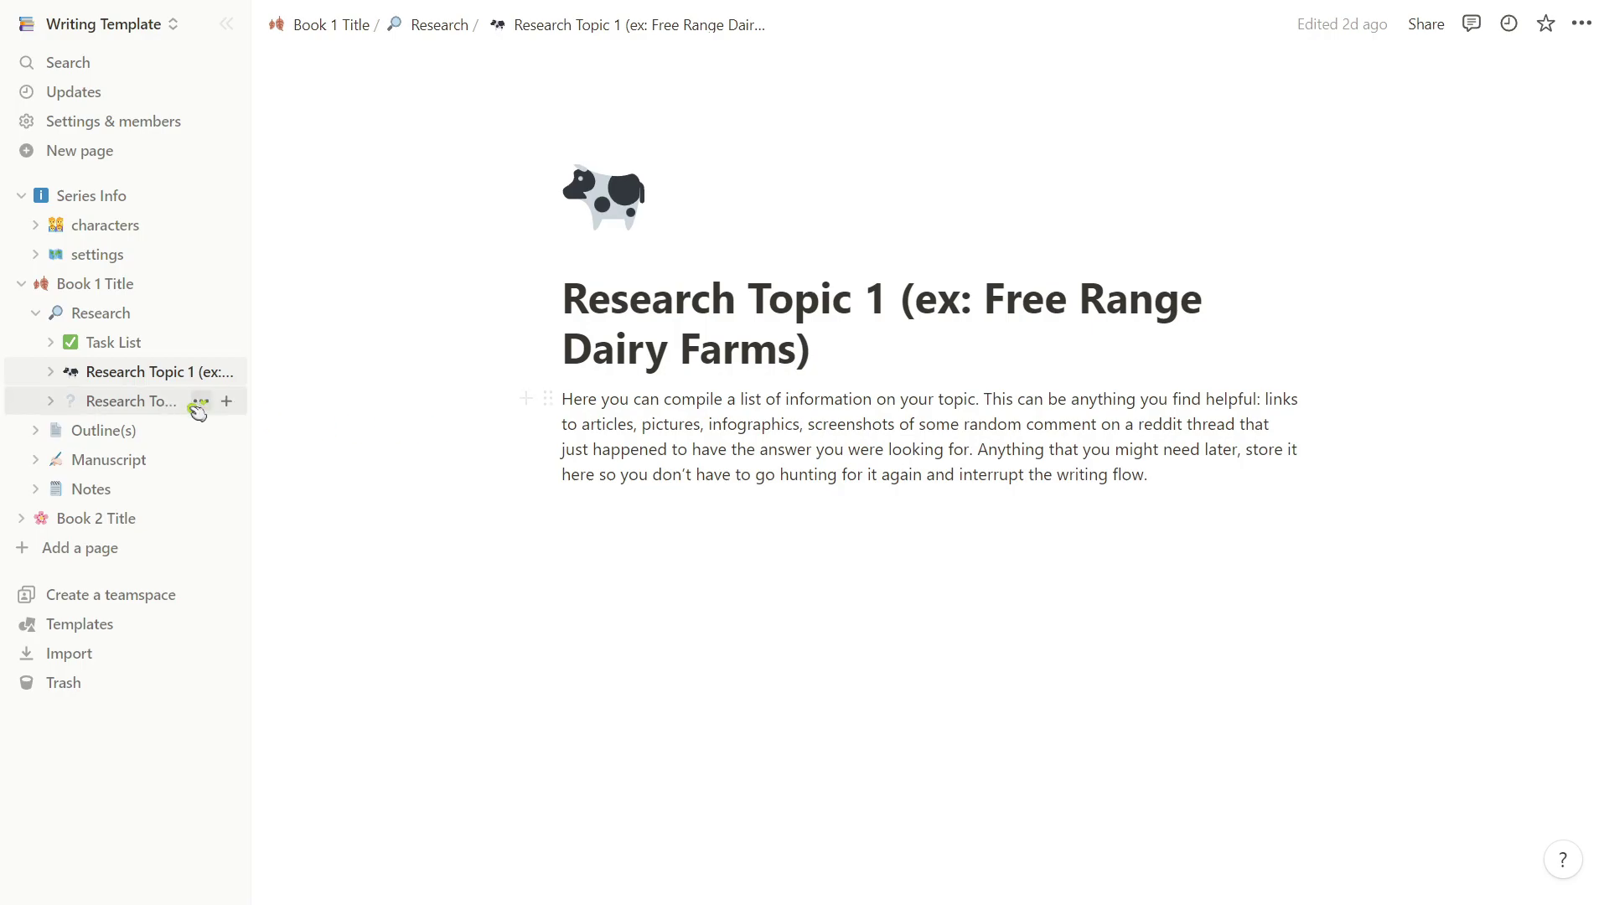
click(123, 339)
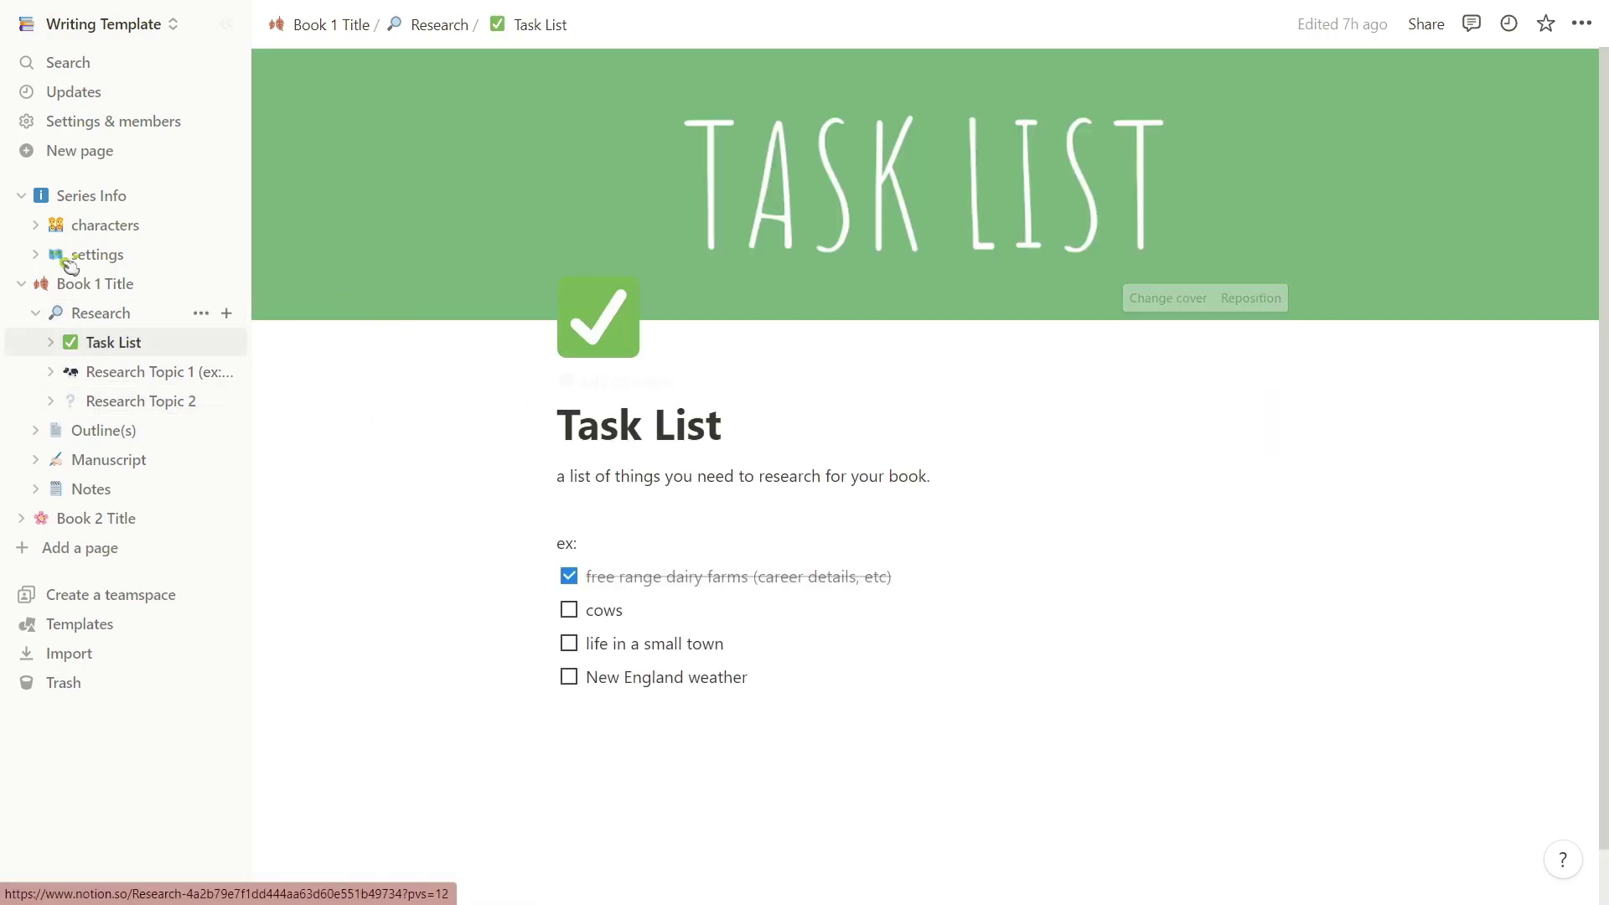
click(138, 402)
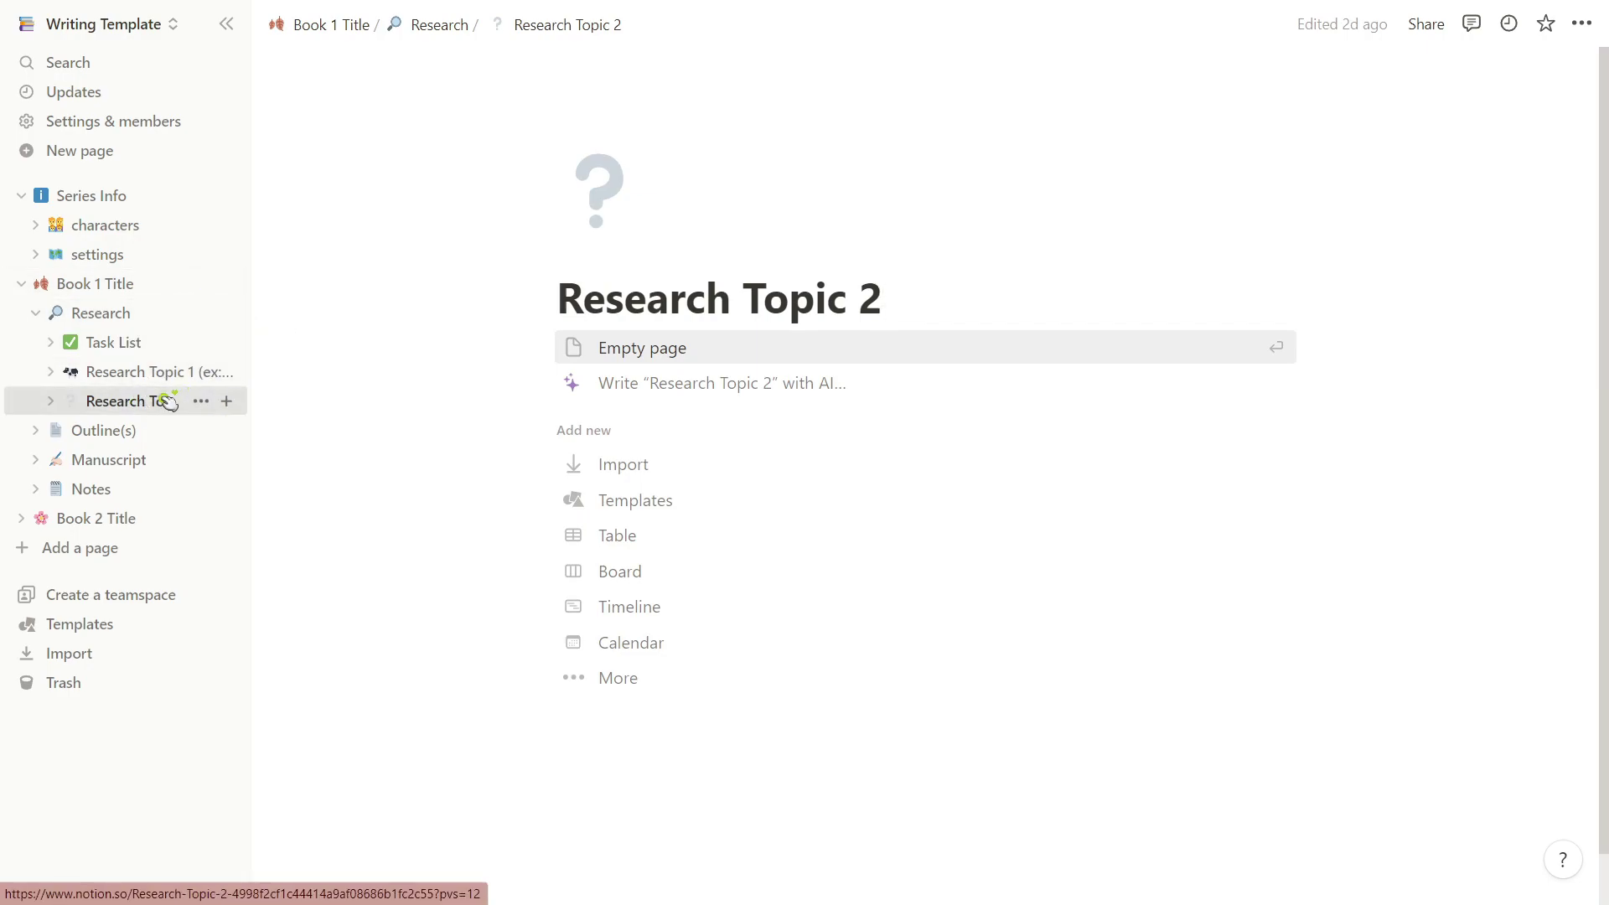
click(117, 344)
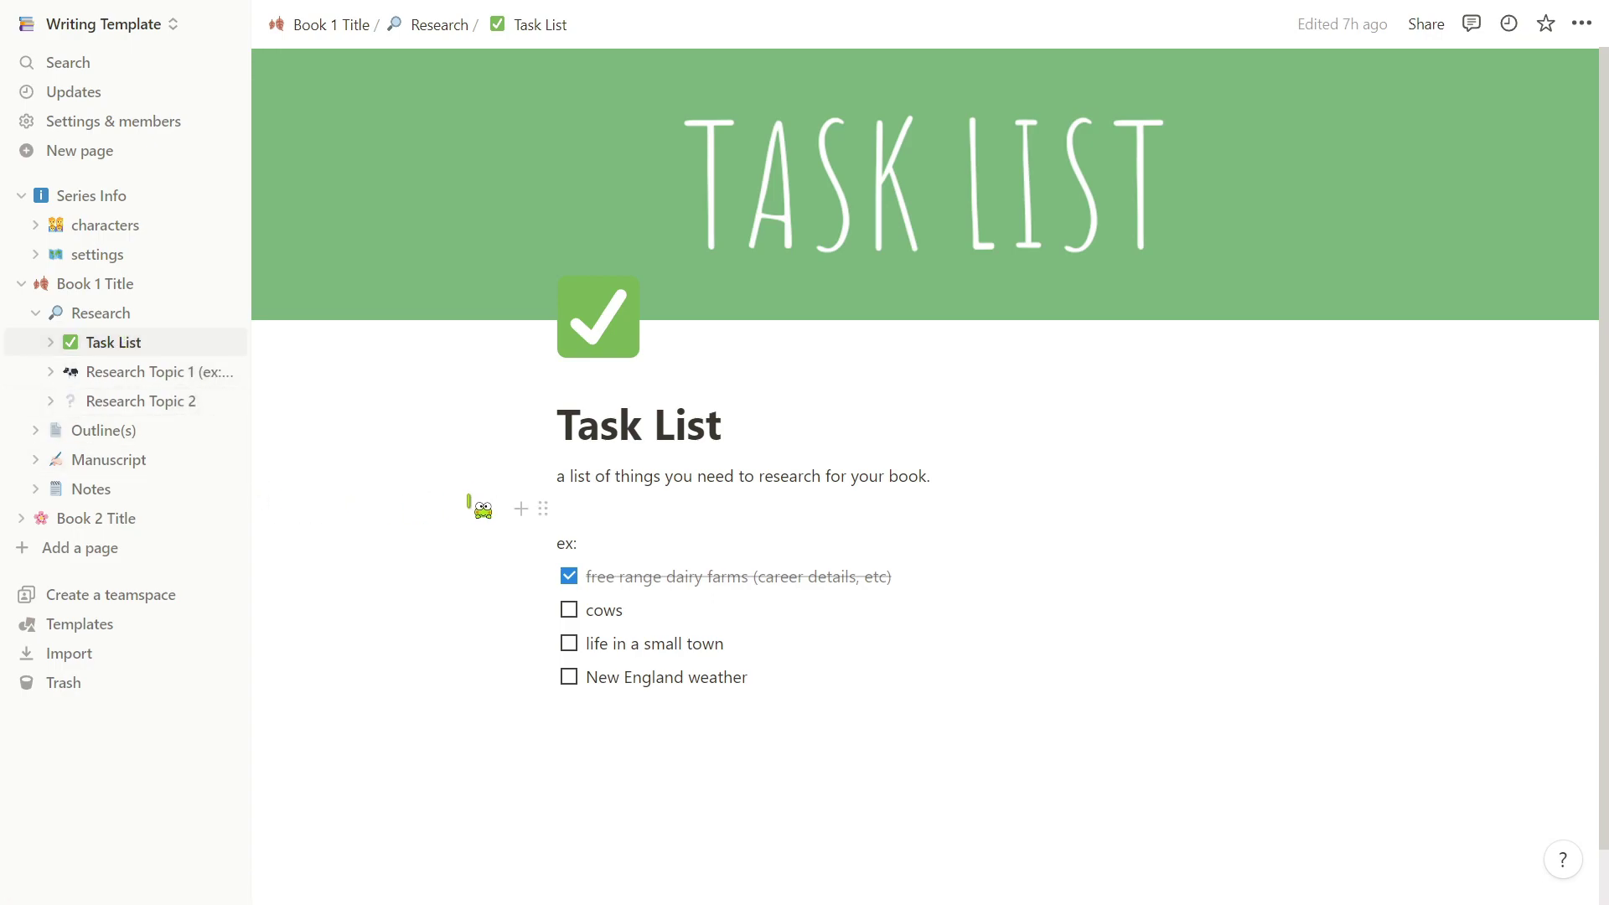
- Collapse Research and open the Outline(s) page
click(35, 312)
click(100, 313)
click(130, 343)
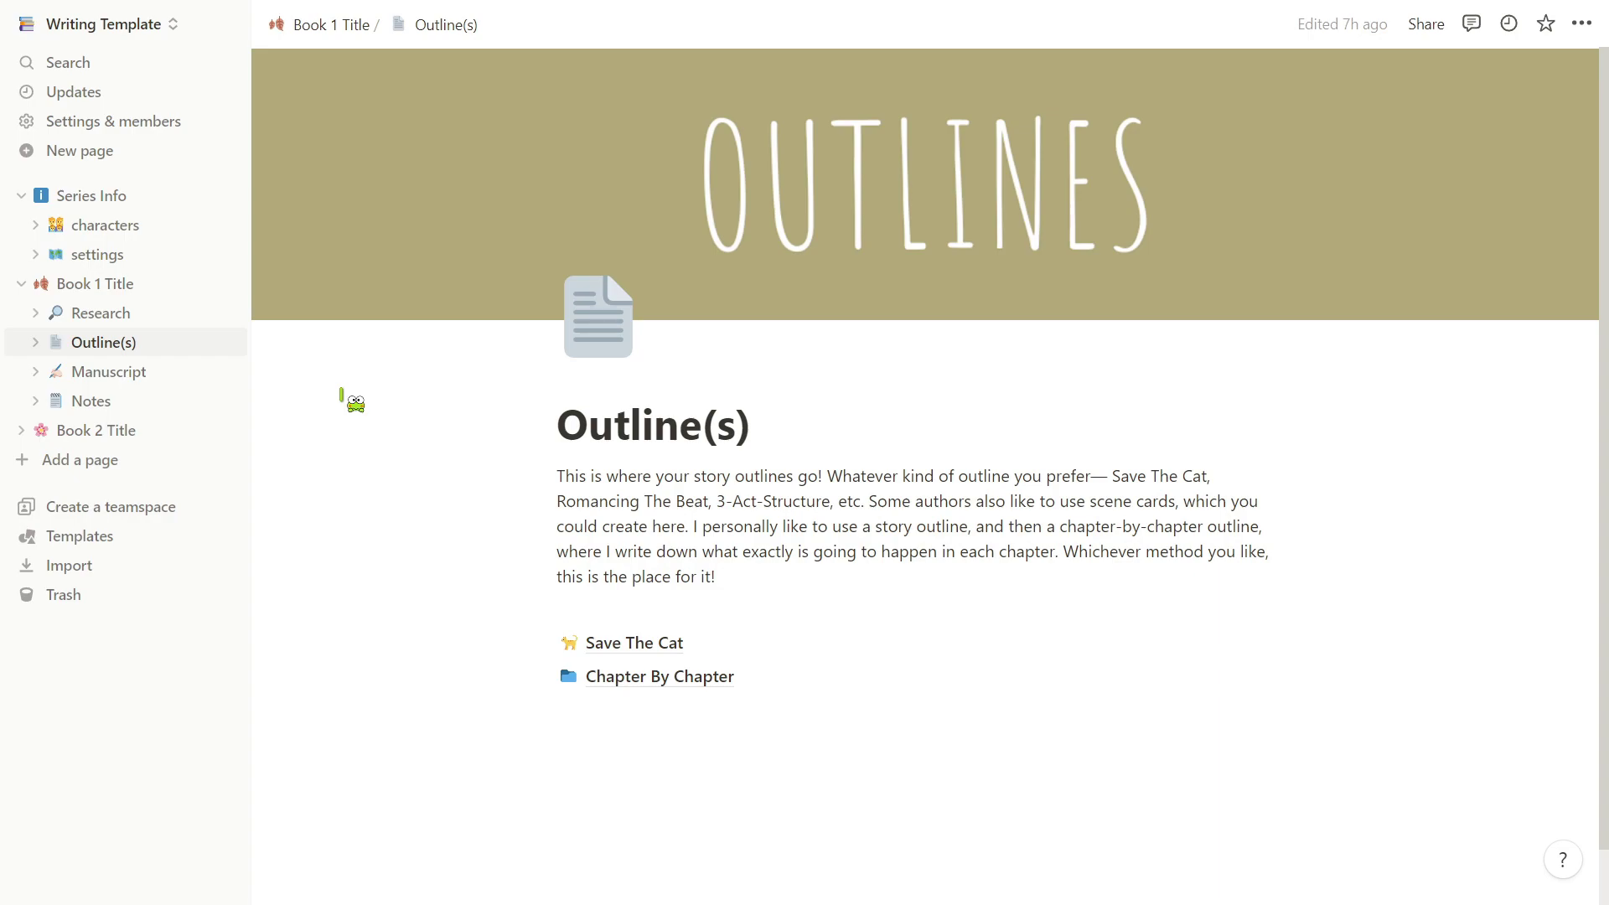
- Expand Outline(s) and browse the Save The Cat and Chapter By Chapter outlines, ending on Save The Cat
click(35, 342)
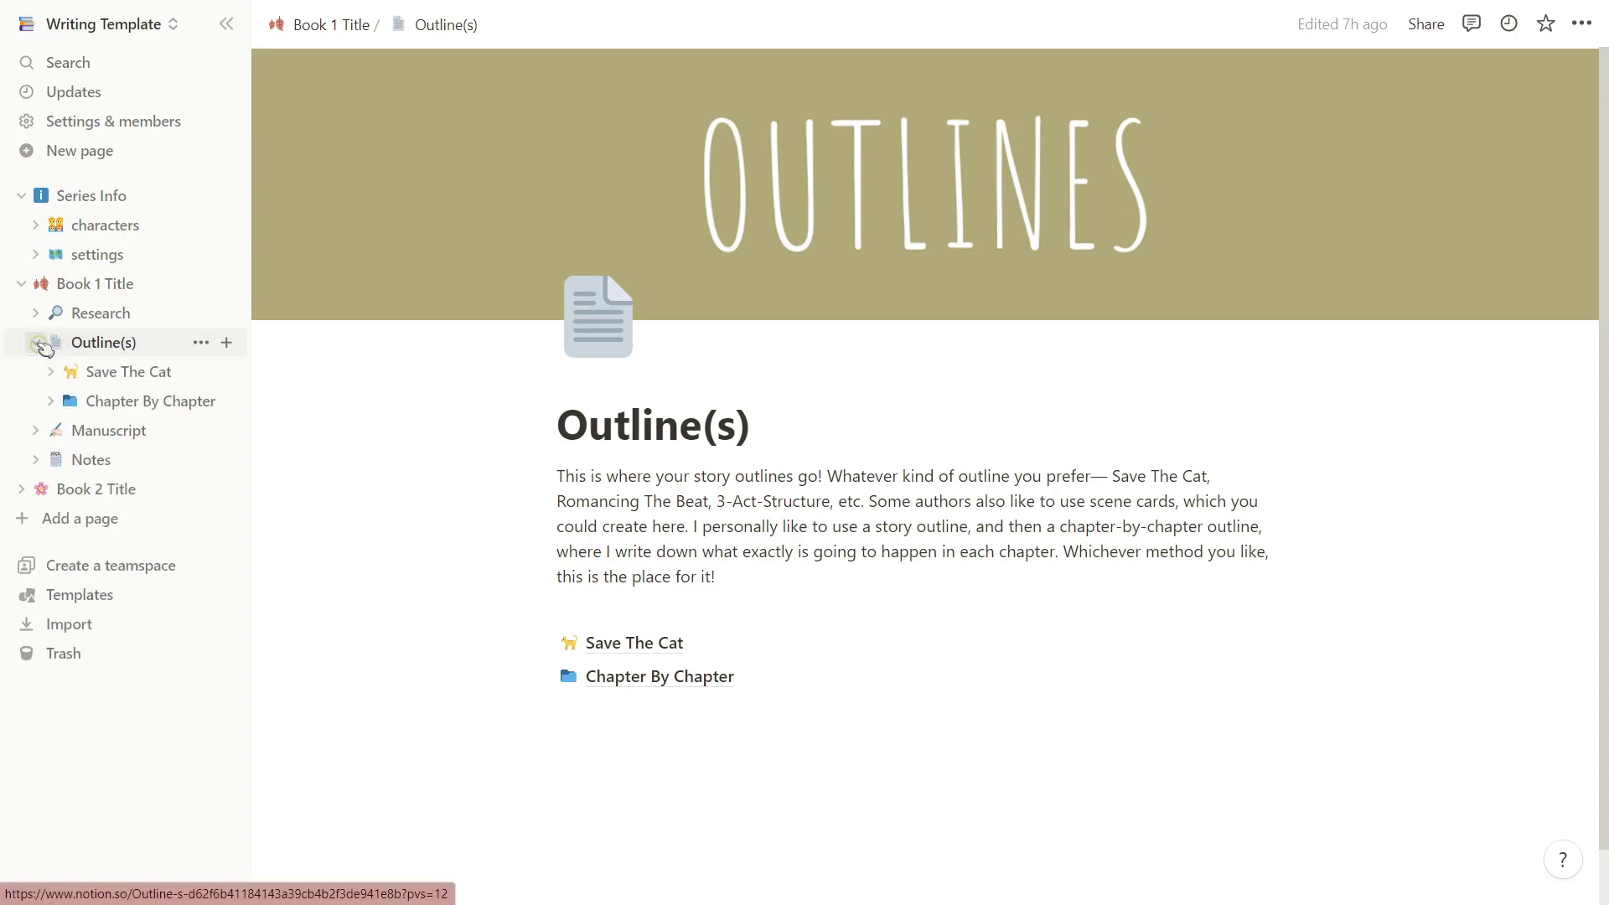
click(144, 371)
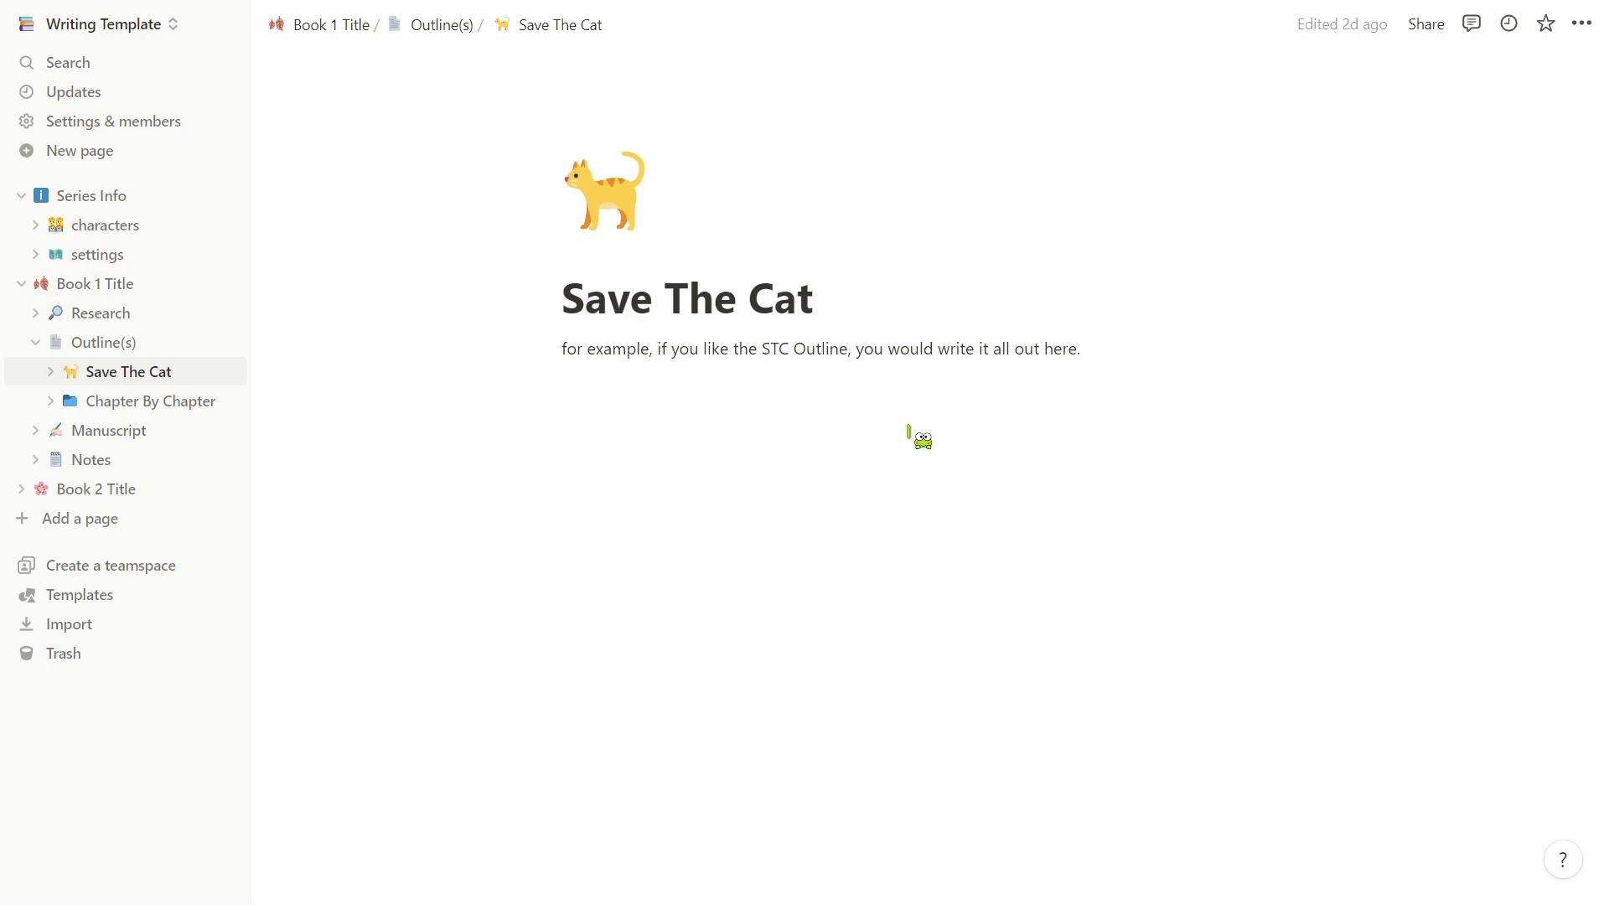
click(113, 400)
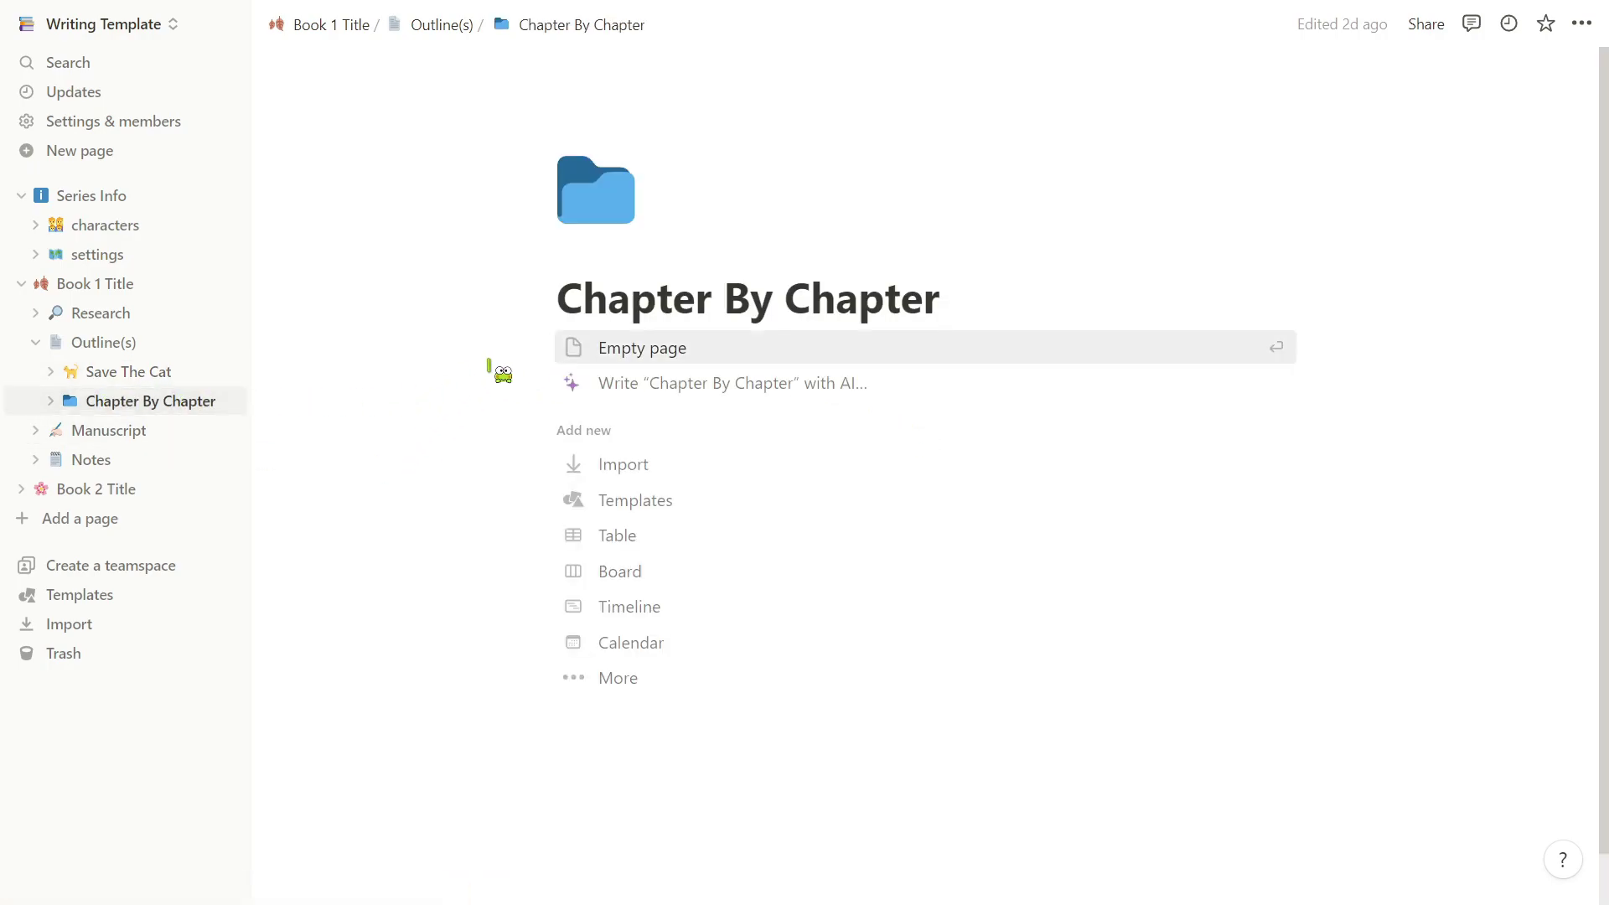
click(130, 371)
click(124, 342)
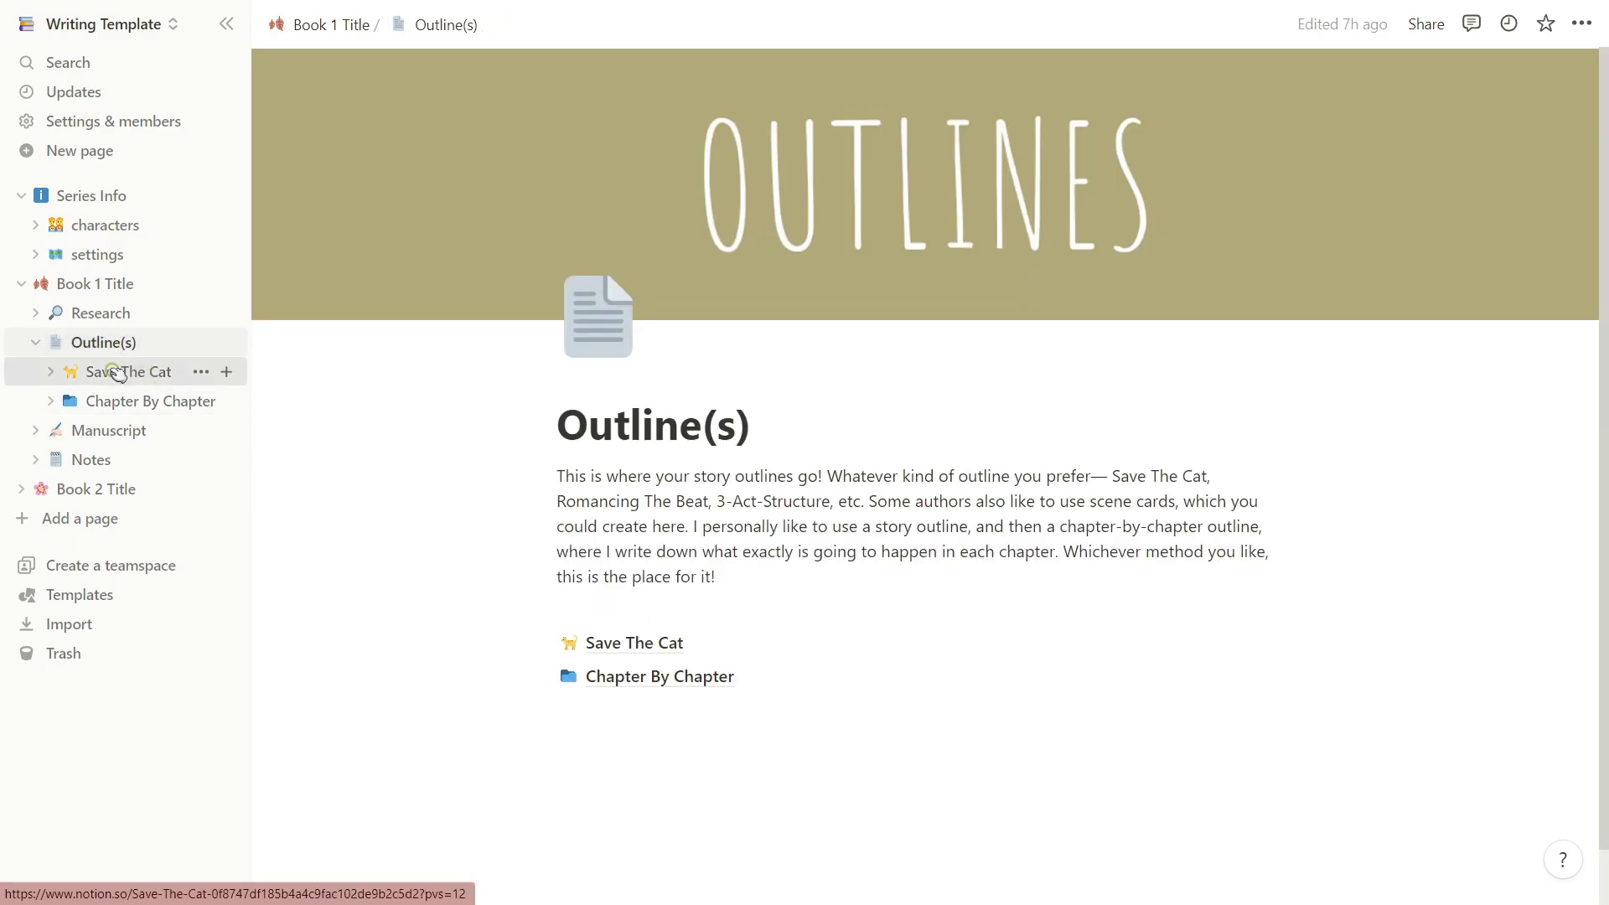
click(122, 371)
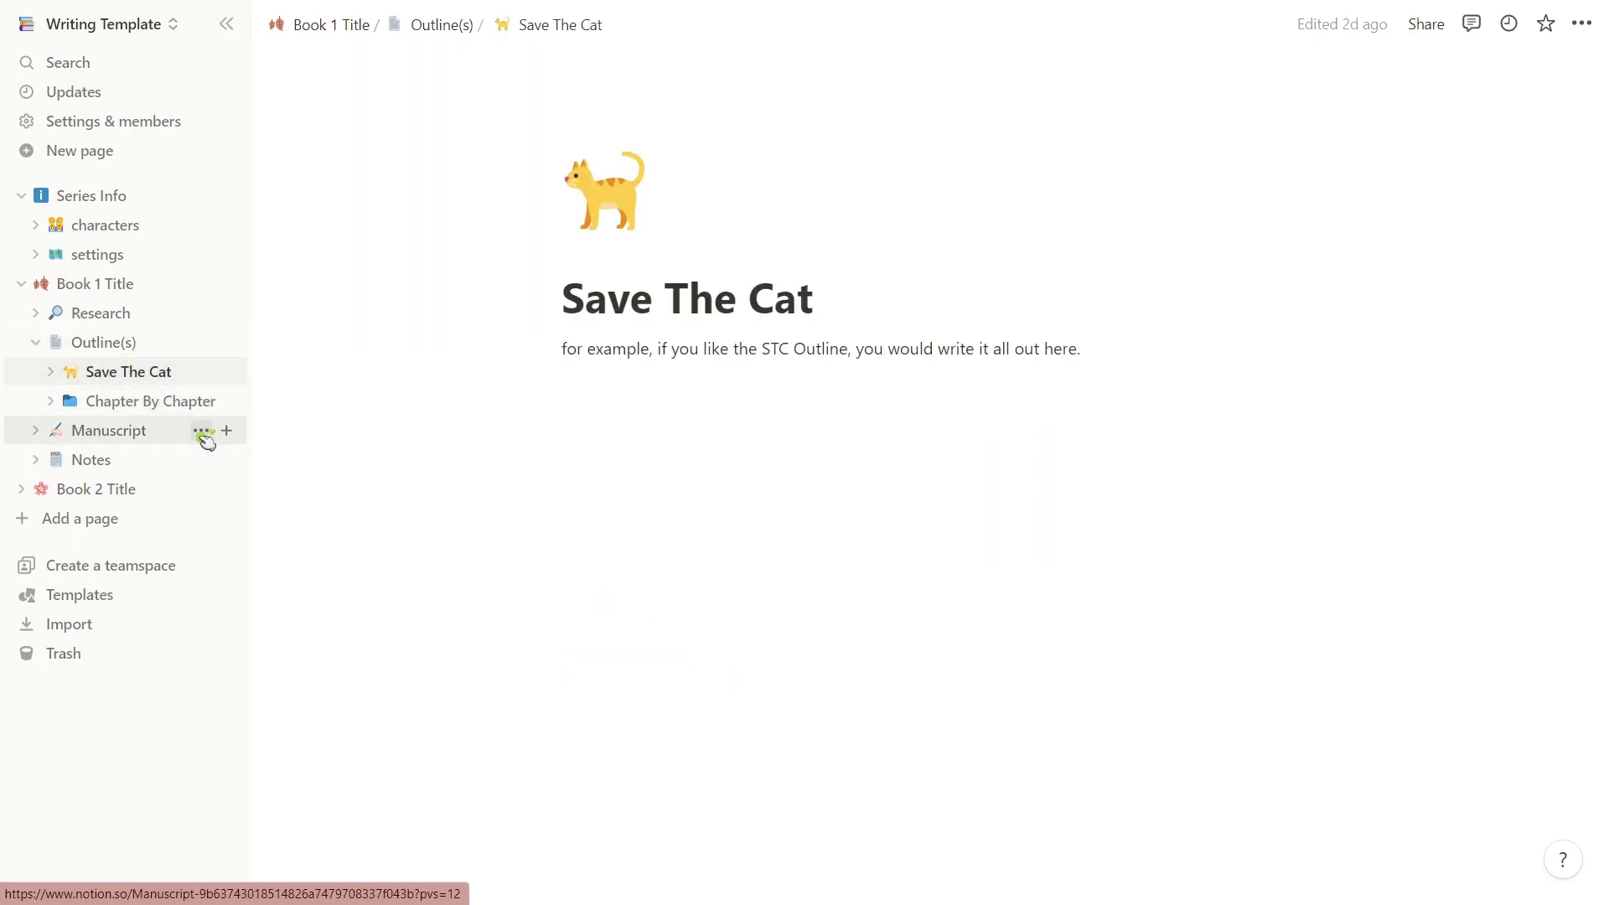
- Retitle Save The Cat to '3 Act Story Structure', then undo back to the original title
drag(549, 325, 891, 311)
text(3)
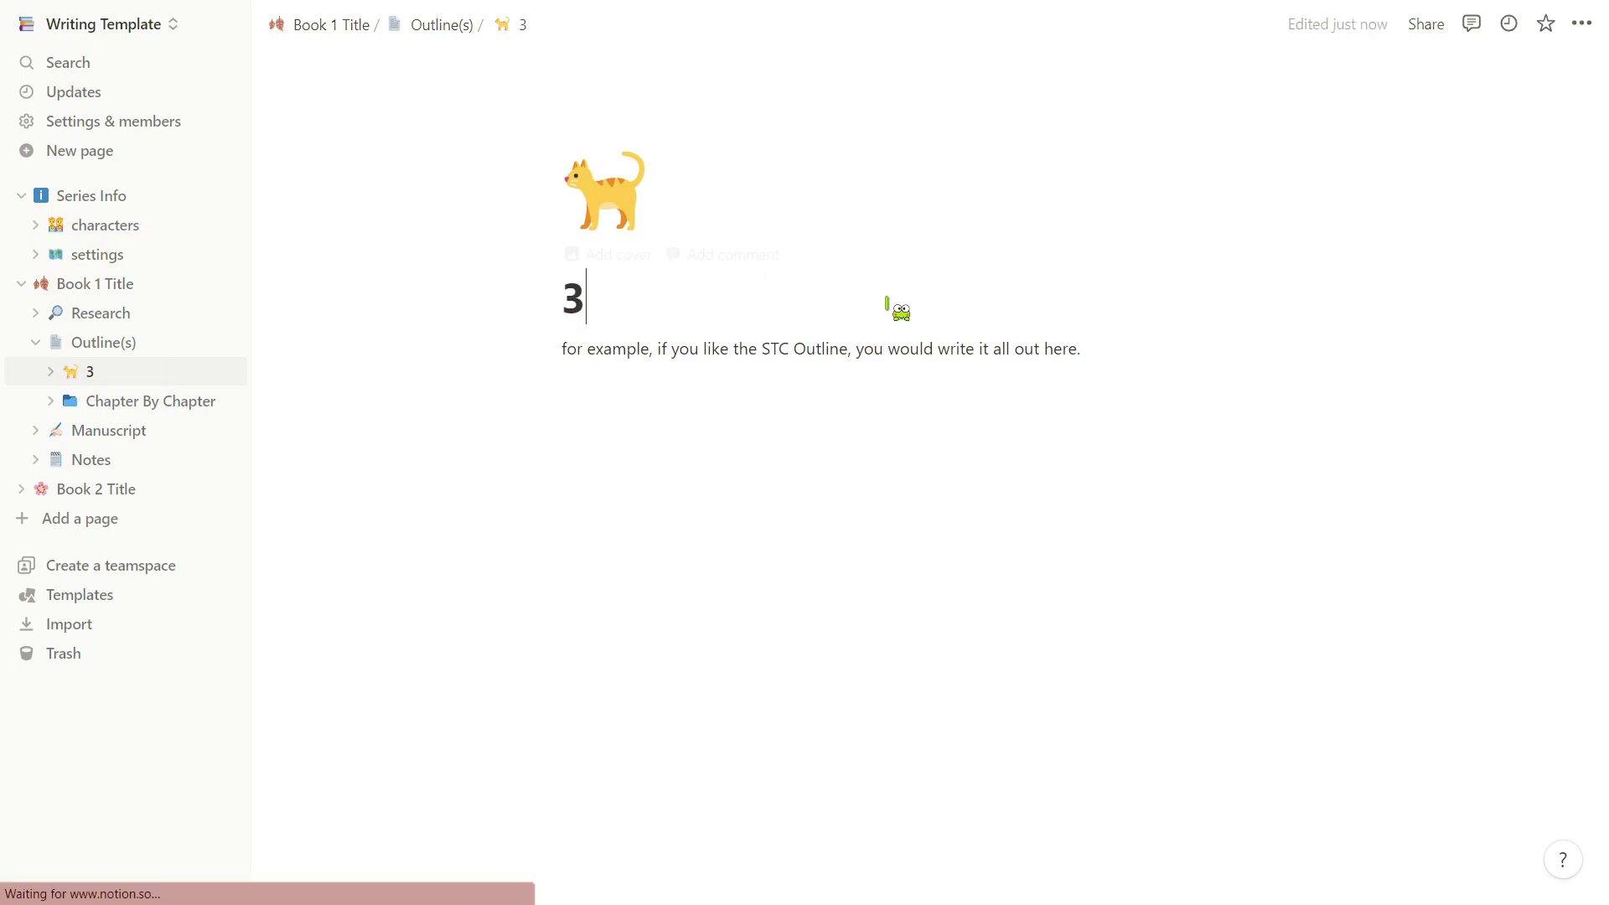
text( Act Story Structire)
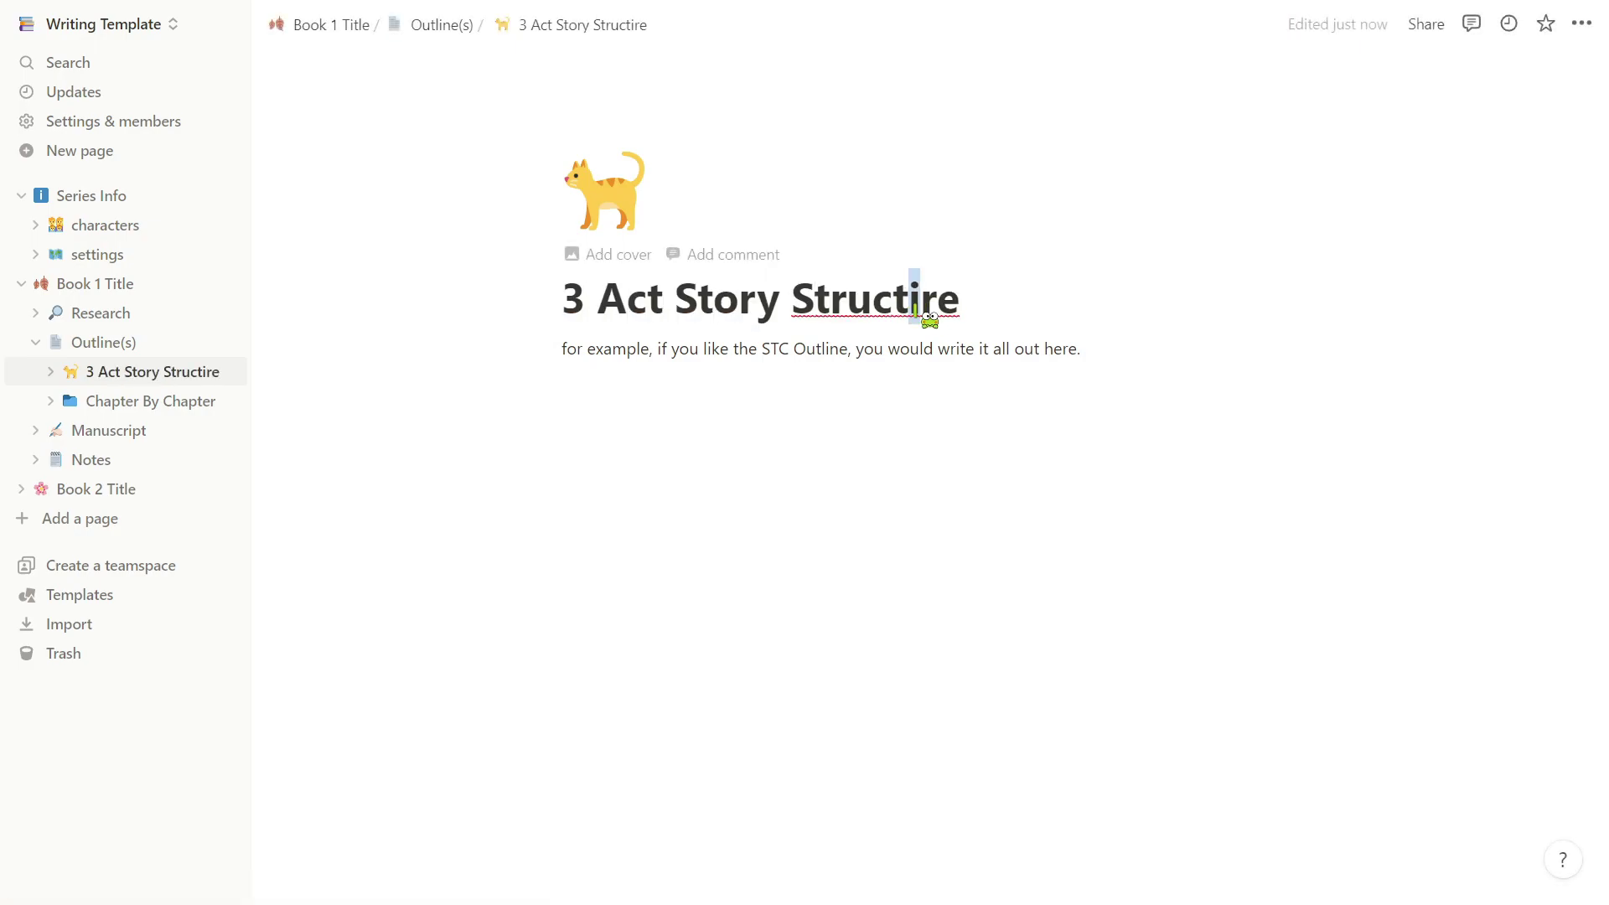
key(BackSpace)
key(BackSpace)
key(BackSpace)
text(ure)
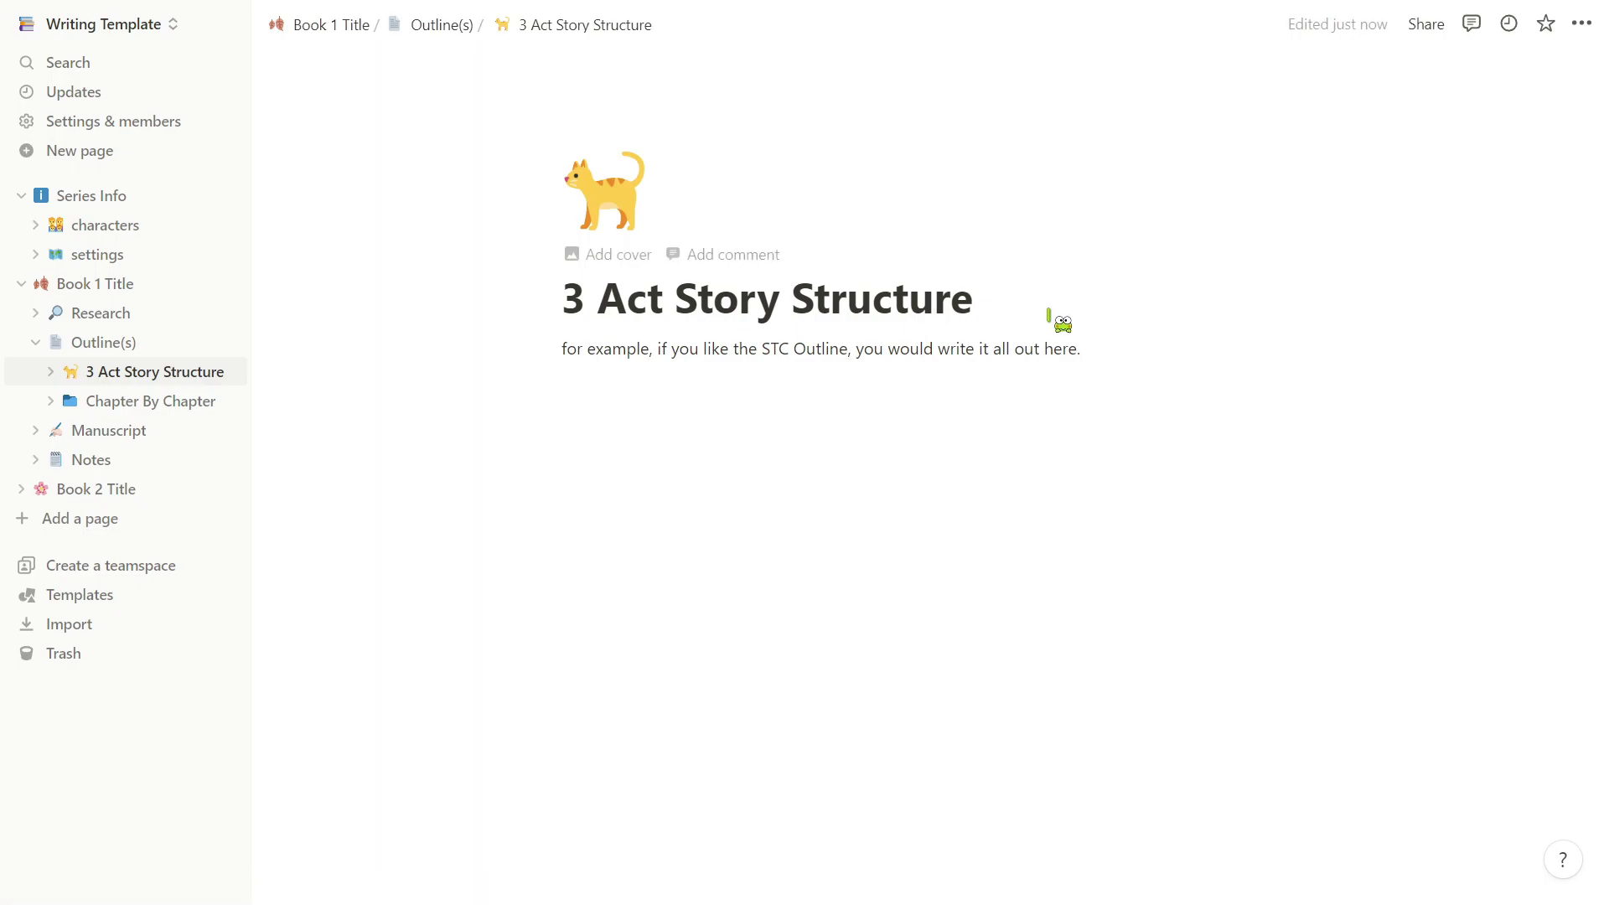
key(BackSpace)
key(BackSpace)
key(BackSpace)
key(BackSpace)
key(BackSpace)
key(BackSpace)
key(BackSpace)
key(BackSpace)
key(BackSpace)
key(BackSpace)
key(BackSpace)
key(BackSpace)
key(BackSpace)
key(BackSpace)
key(BackSpace)
key(BackSpace)
key(ctrl+z)
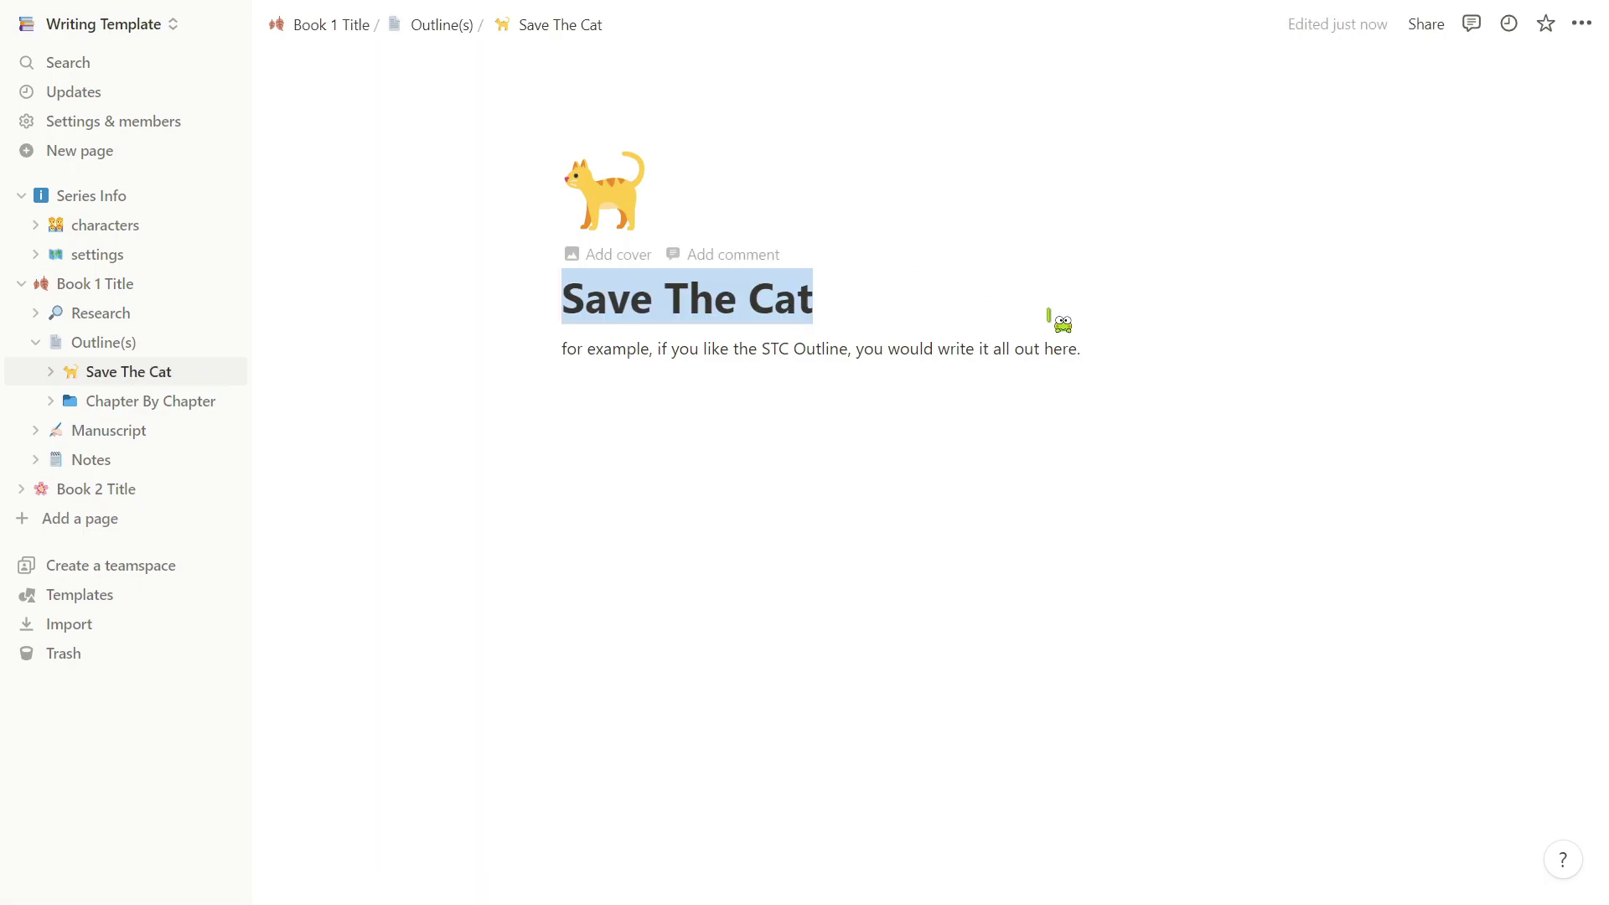
click(103, 341)
- Collapse Outline(s), open Manuscript and expand it to list Chapter 1 and Chapter 2
click(35, 342)
click(132, 377)
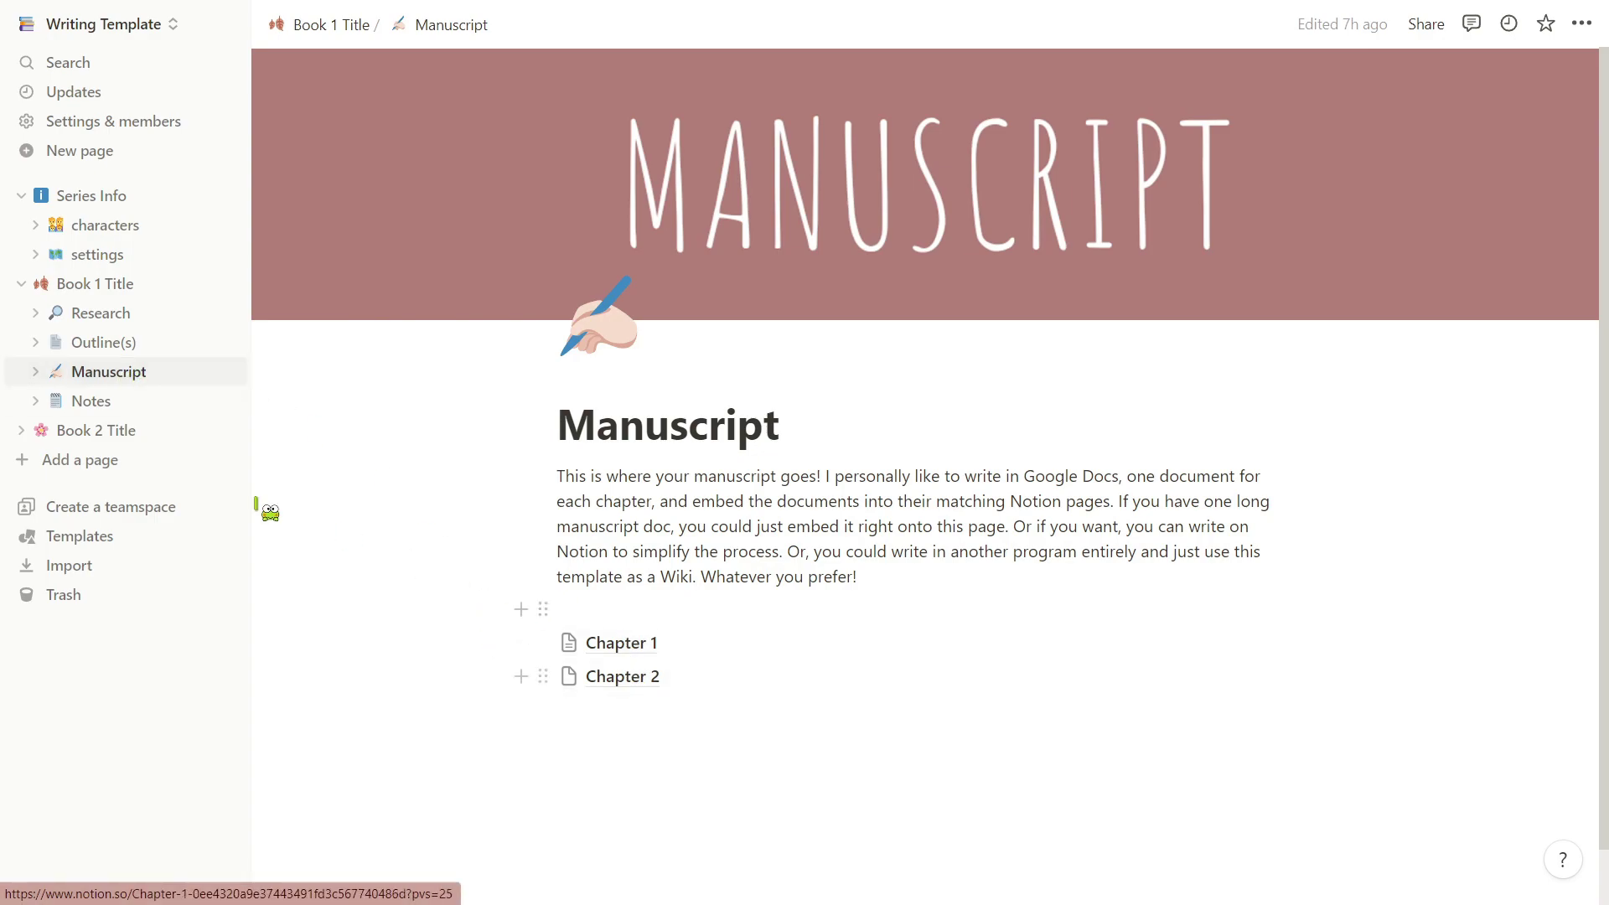
click(35, 371)
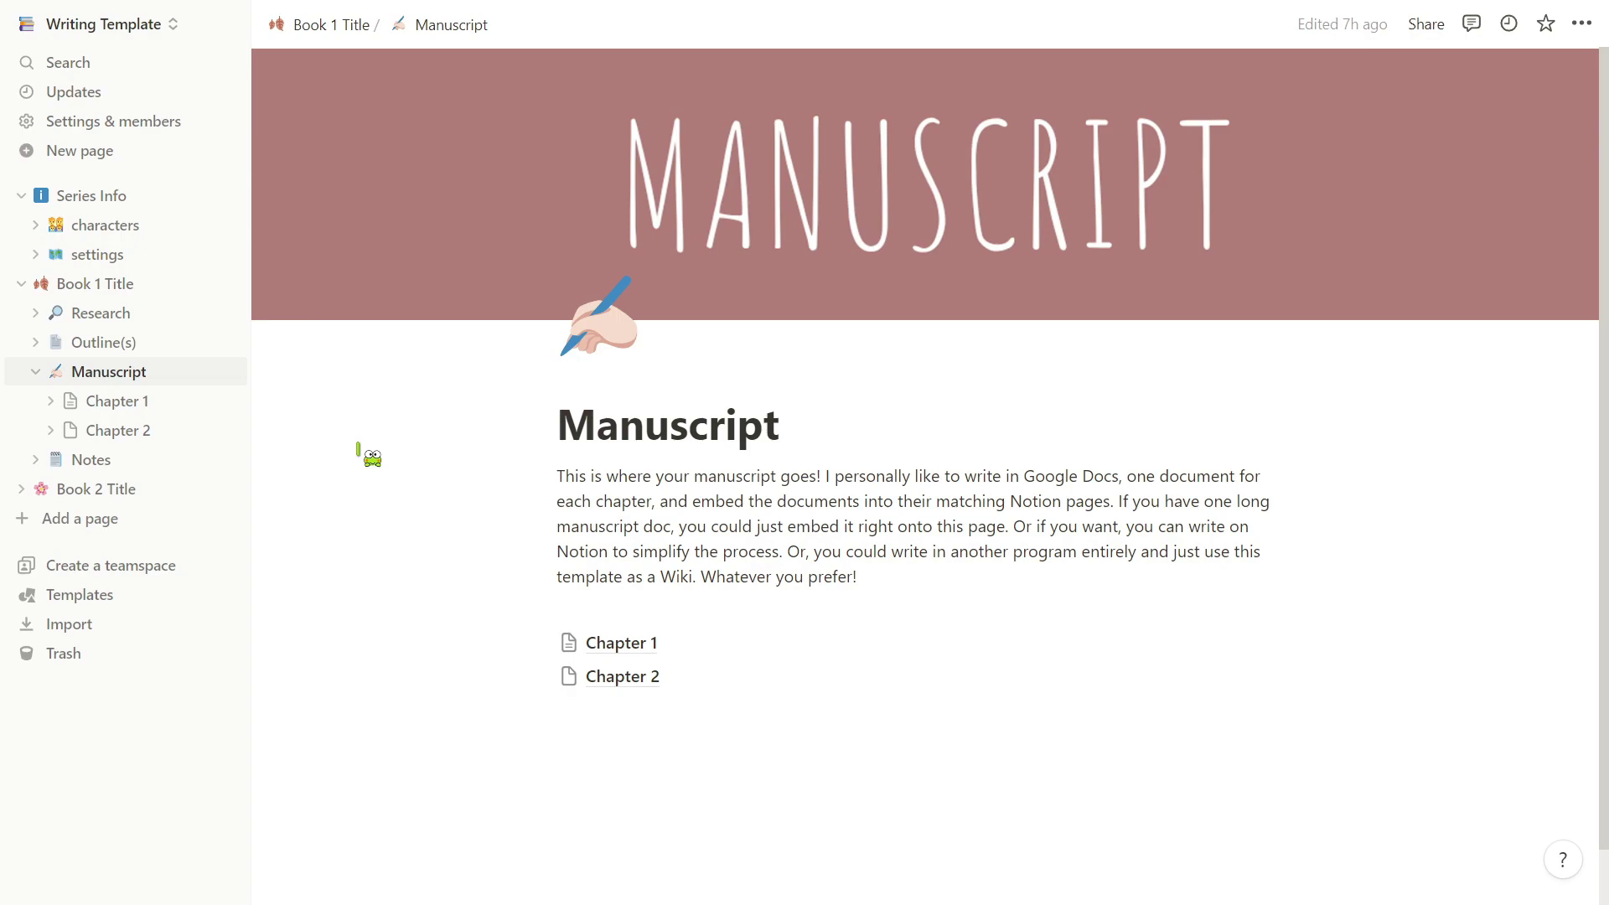
- Open Chapter 1 and highlight the '/drive' command in its Google Doc embedding instructions
click(128, 403)
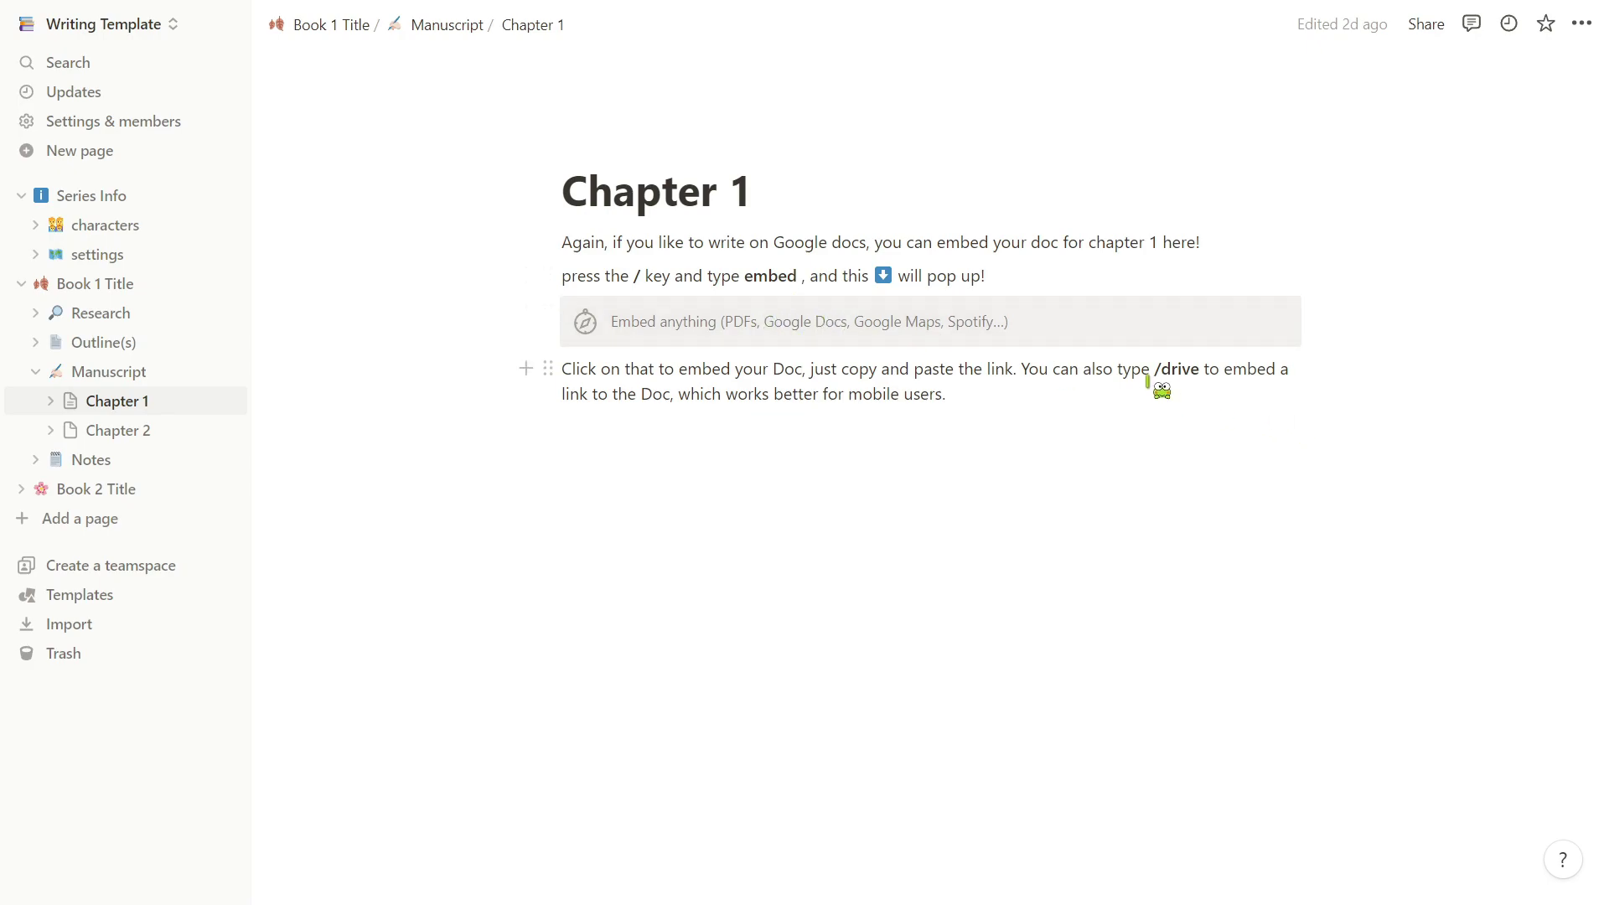
drag(1155, 370, 1201, 382)
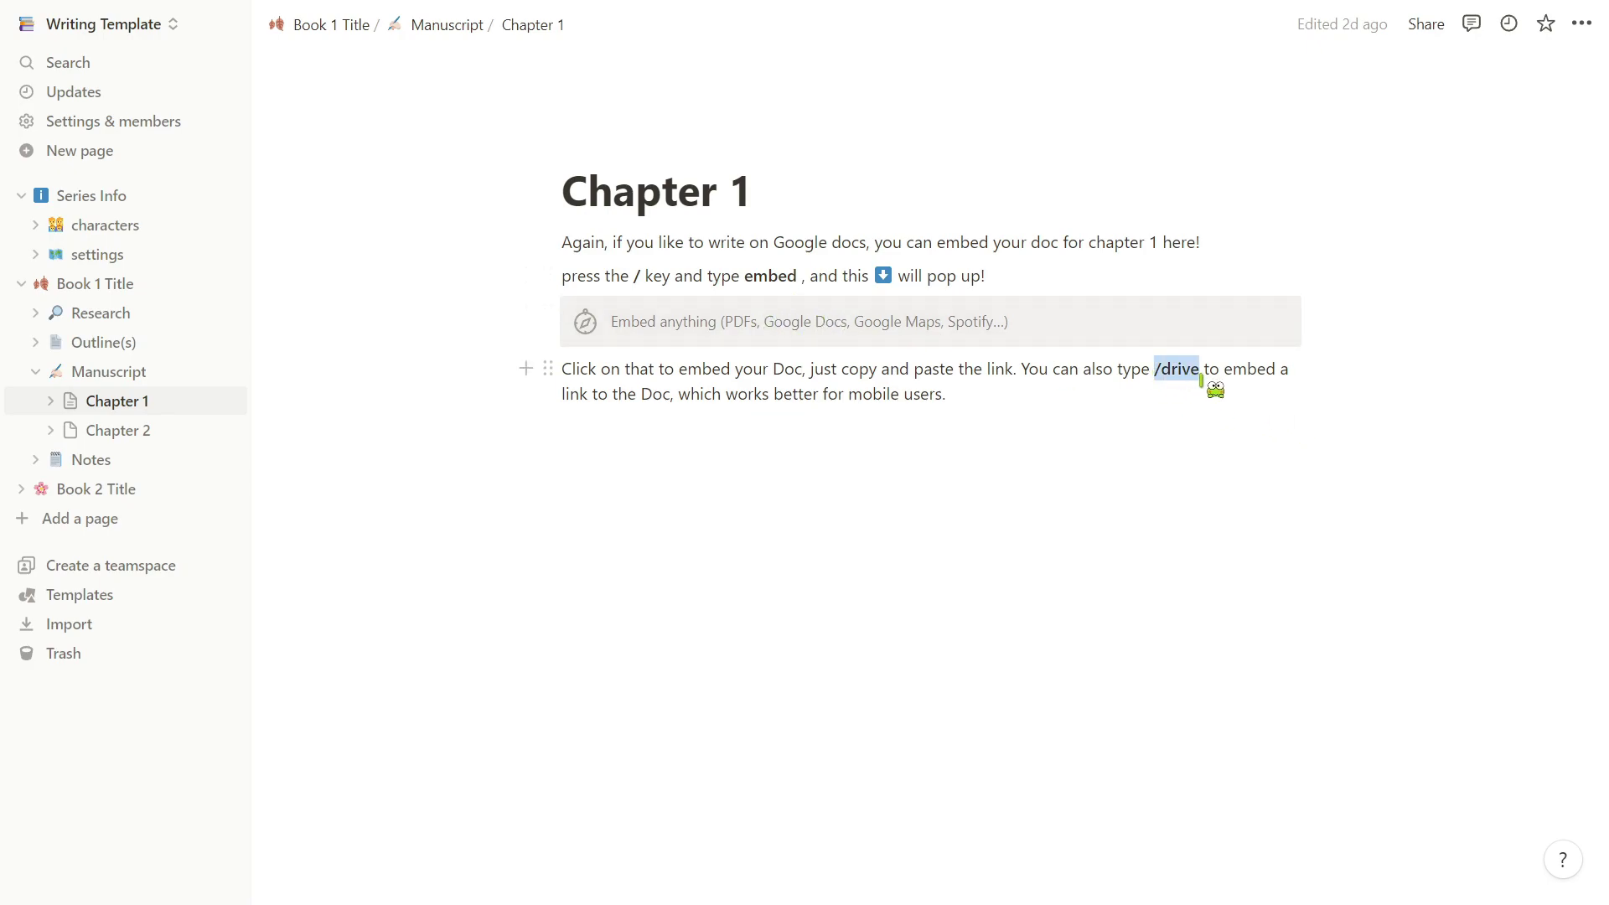
click(933, 476)
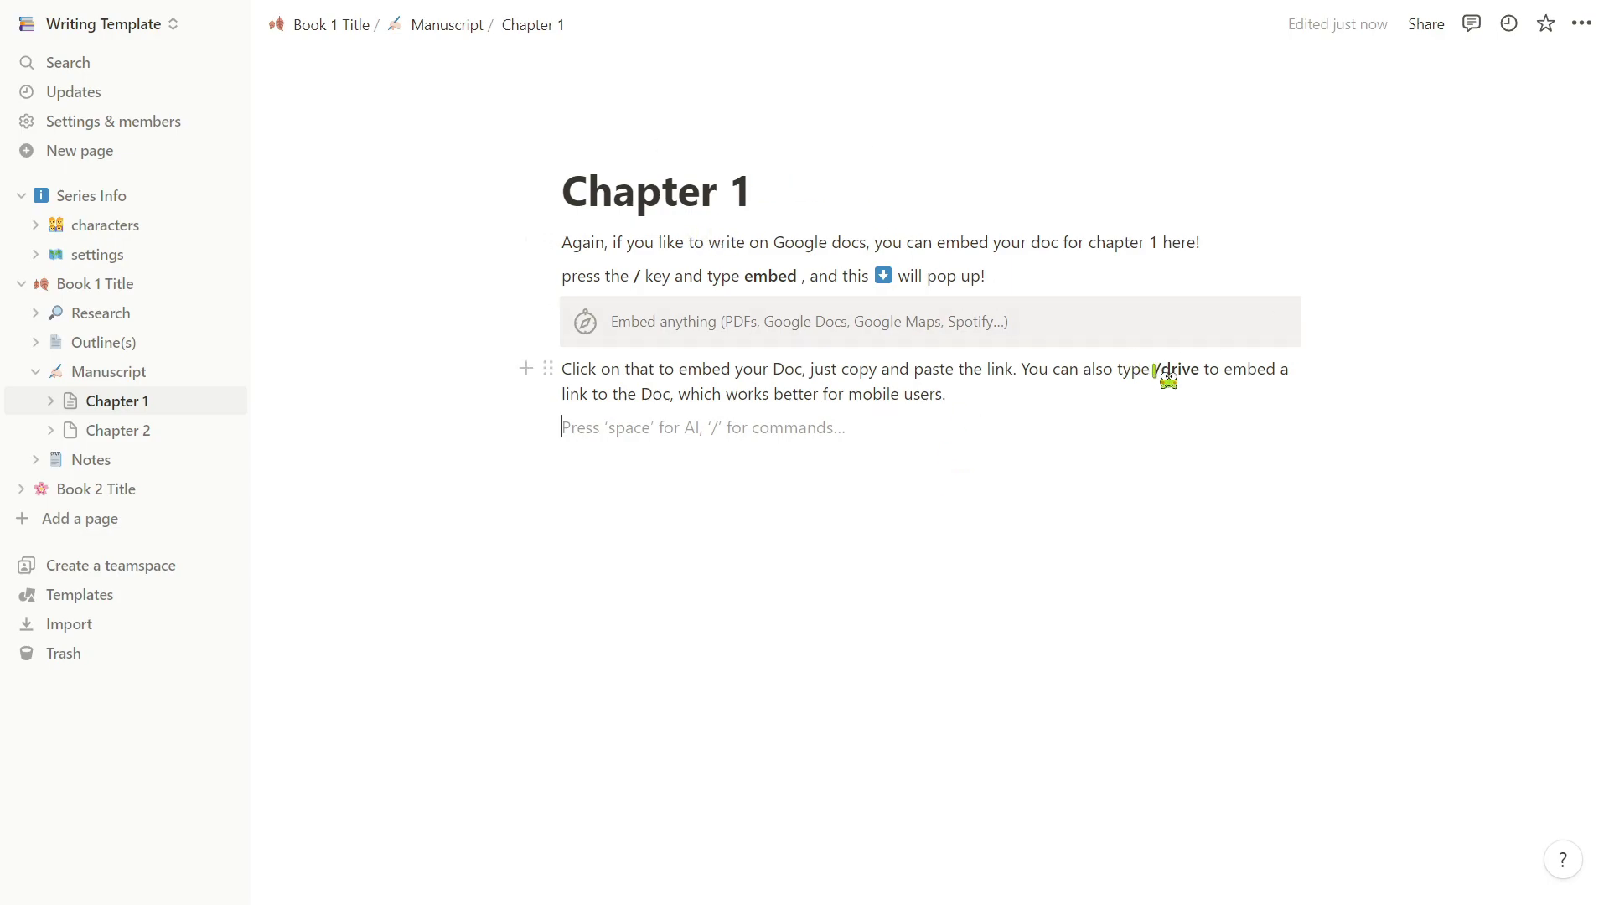
drag(1153, 368, 1200, 369)
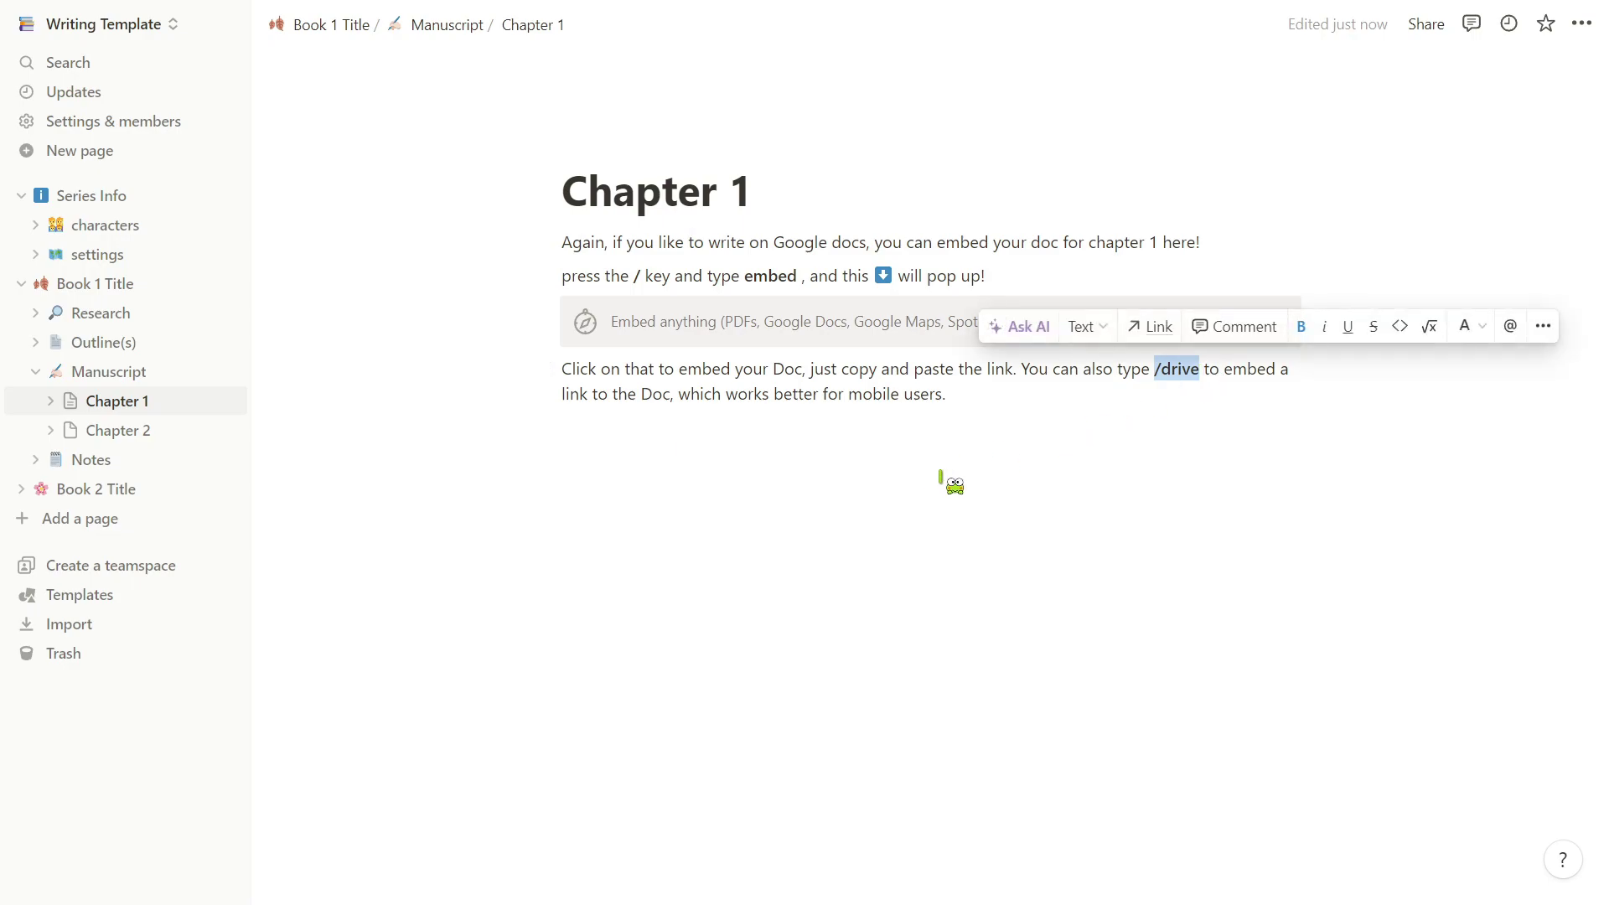
click(986, 393)
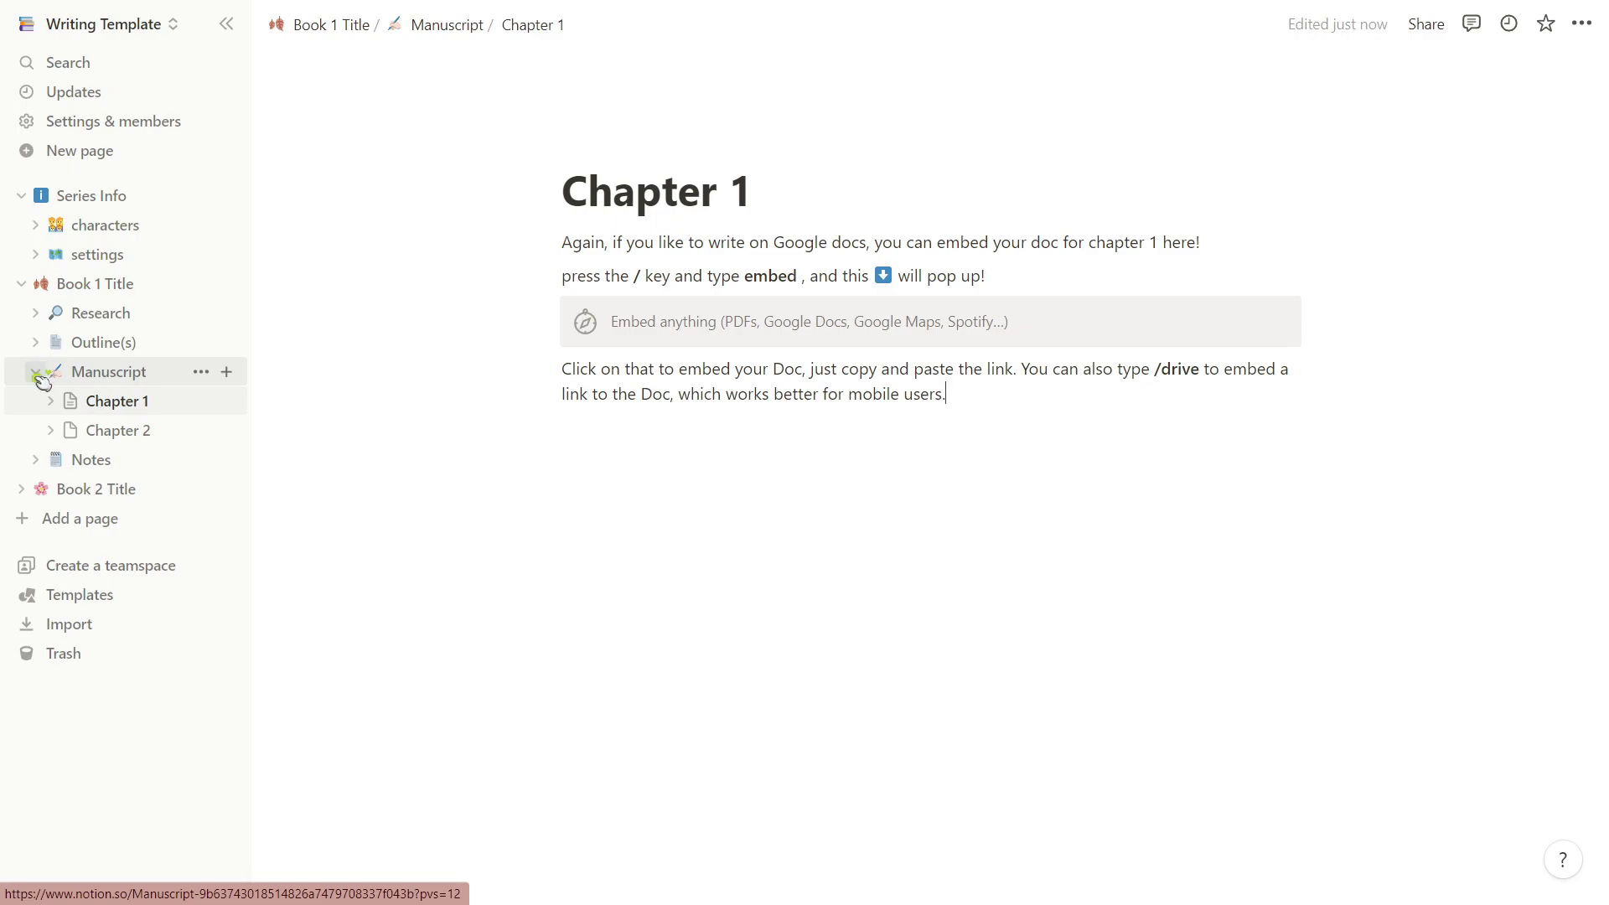
- Collapse Manuscript, expand Notes, and view Blurb, Dialogue / Scene ideas, and Bits to Add When Editing
click(37, 375)
click(90, 401)
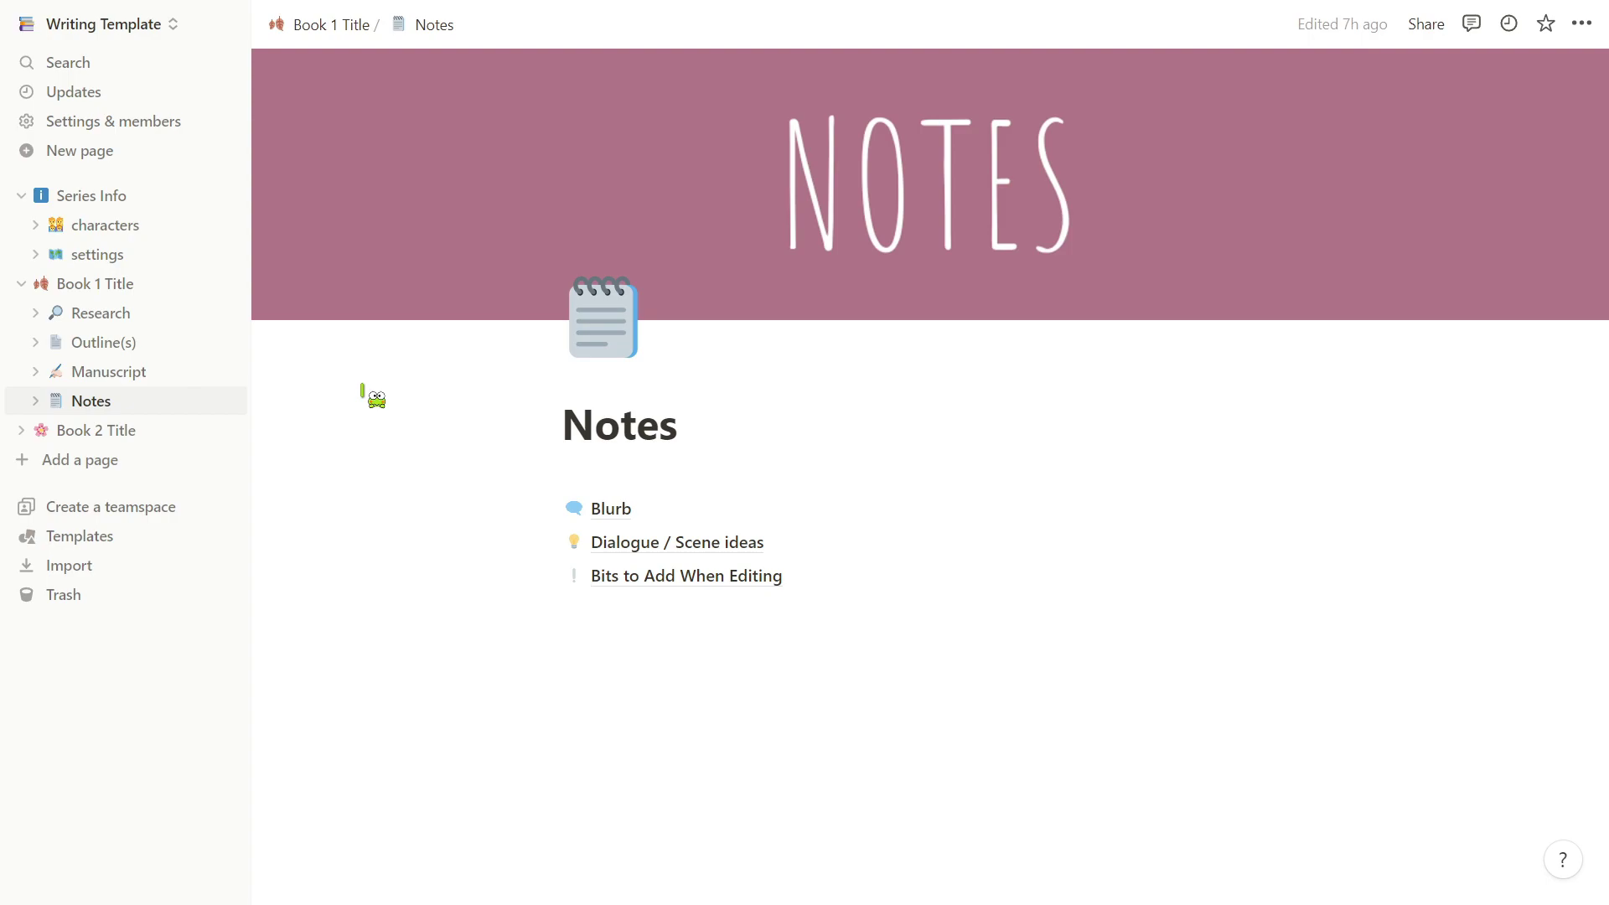
click(36, 401)
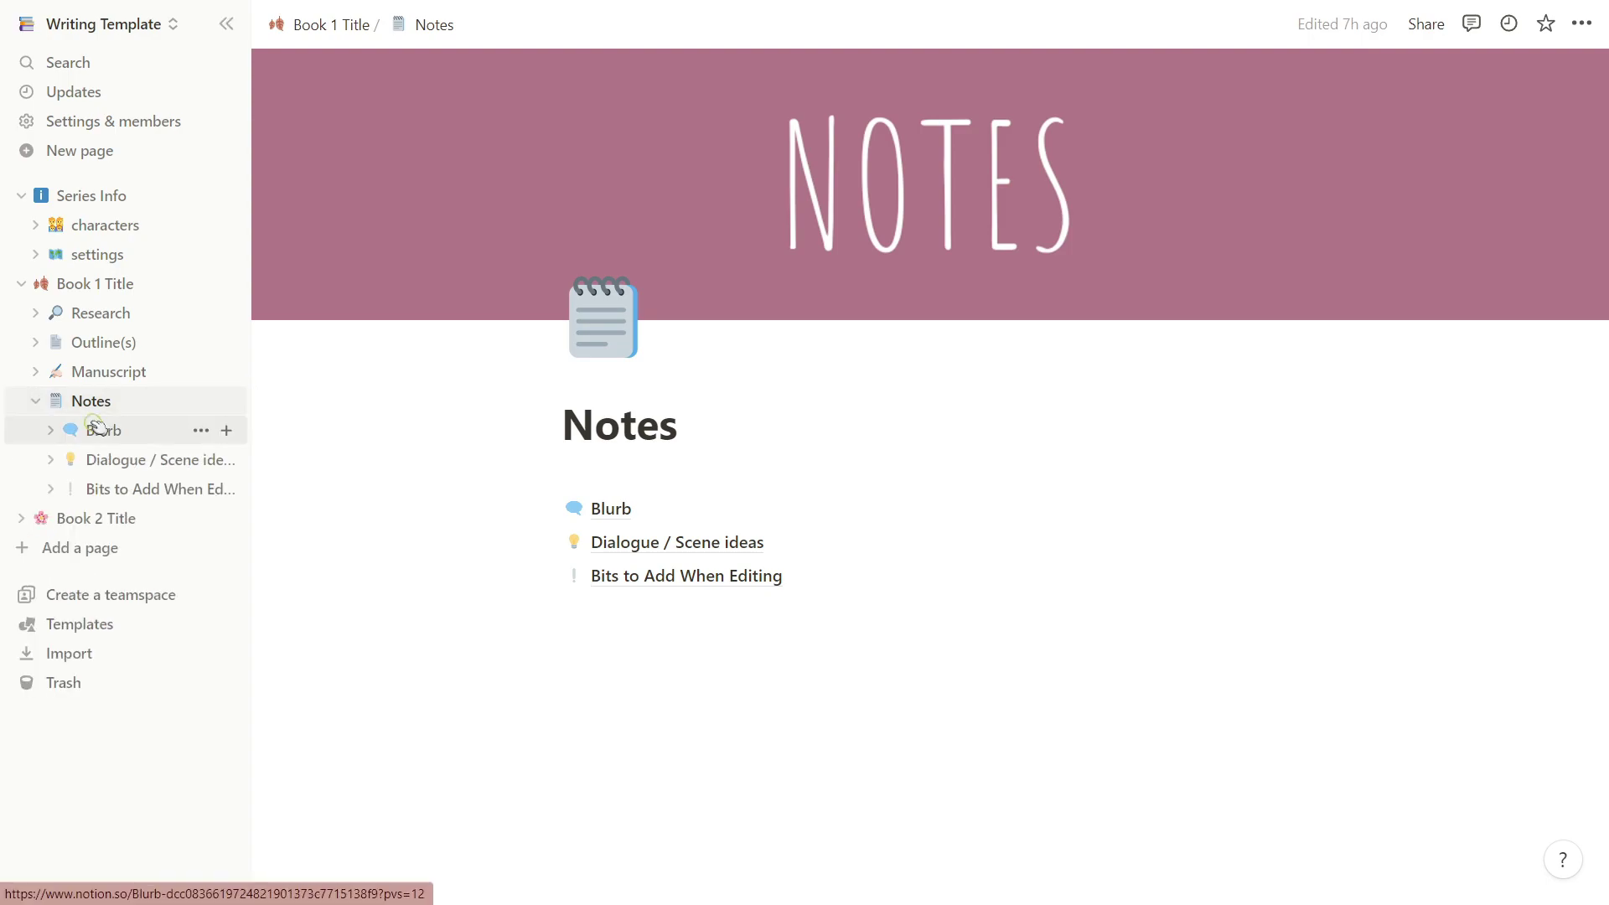
click(100, 429)
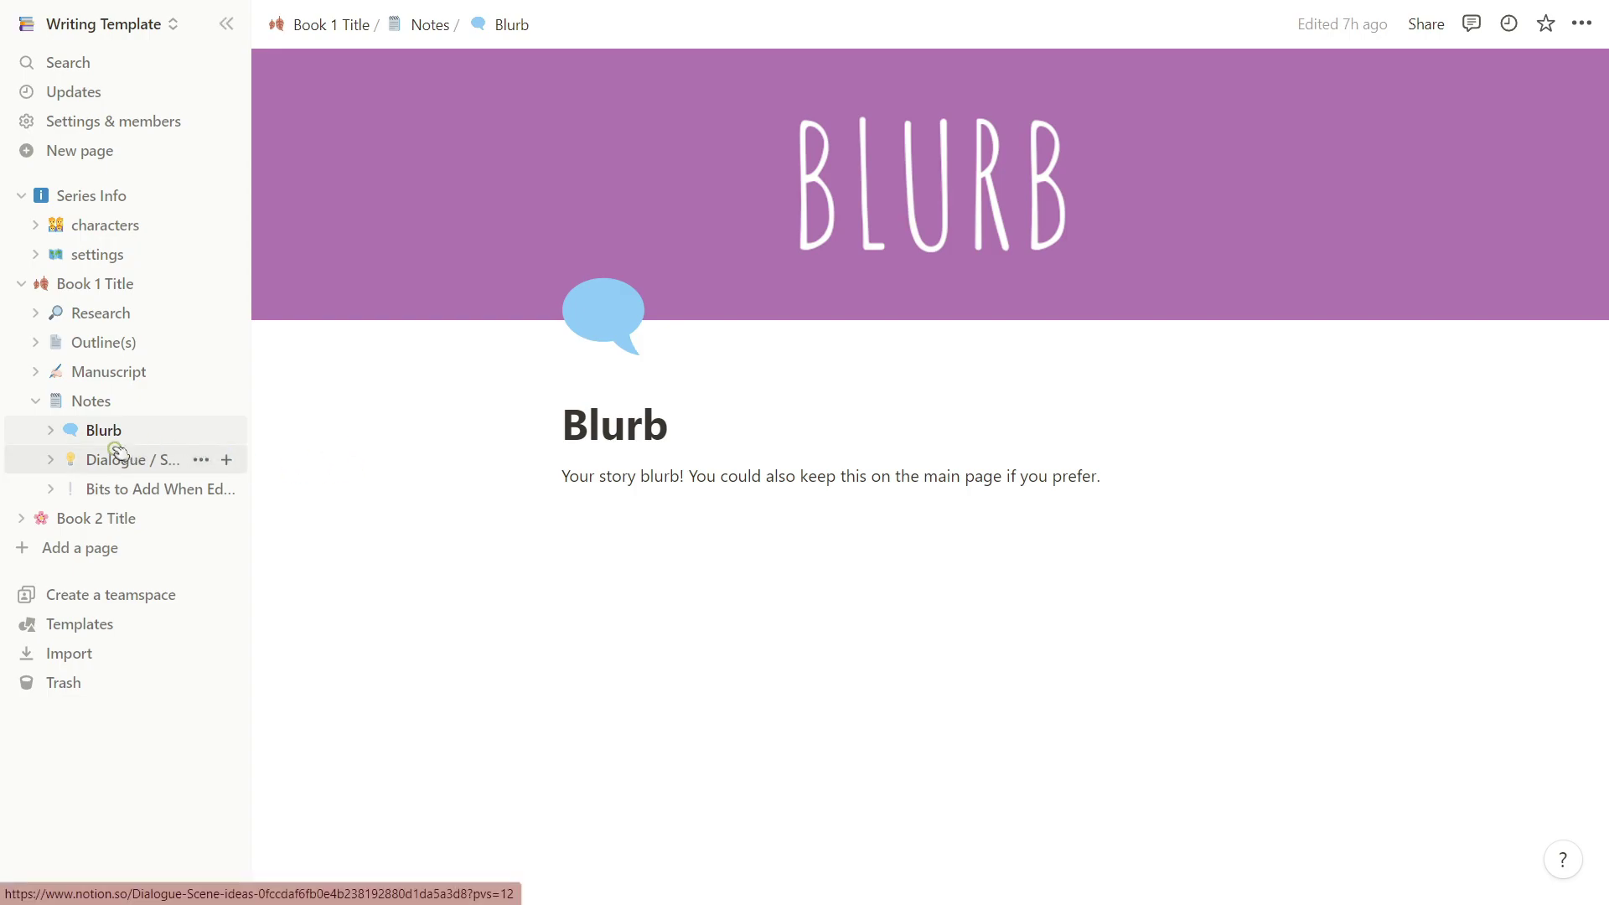
click(144, 462)
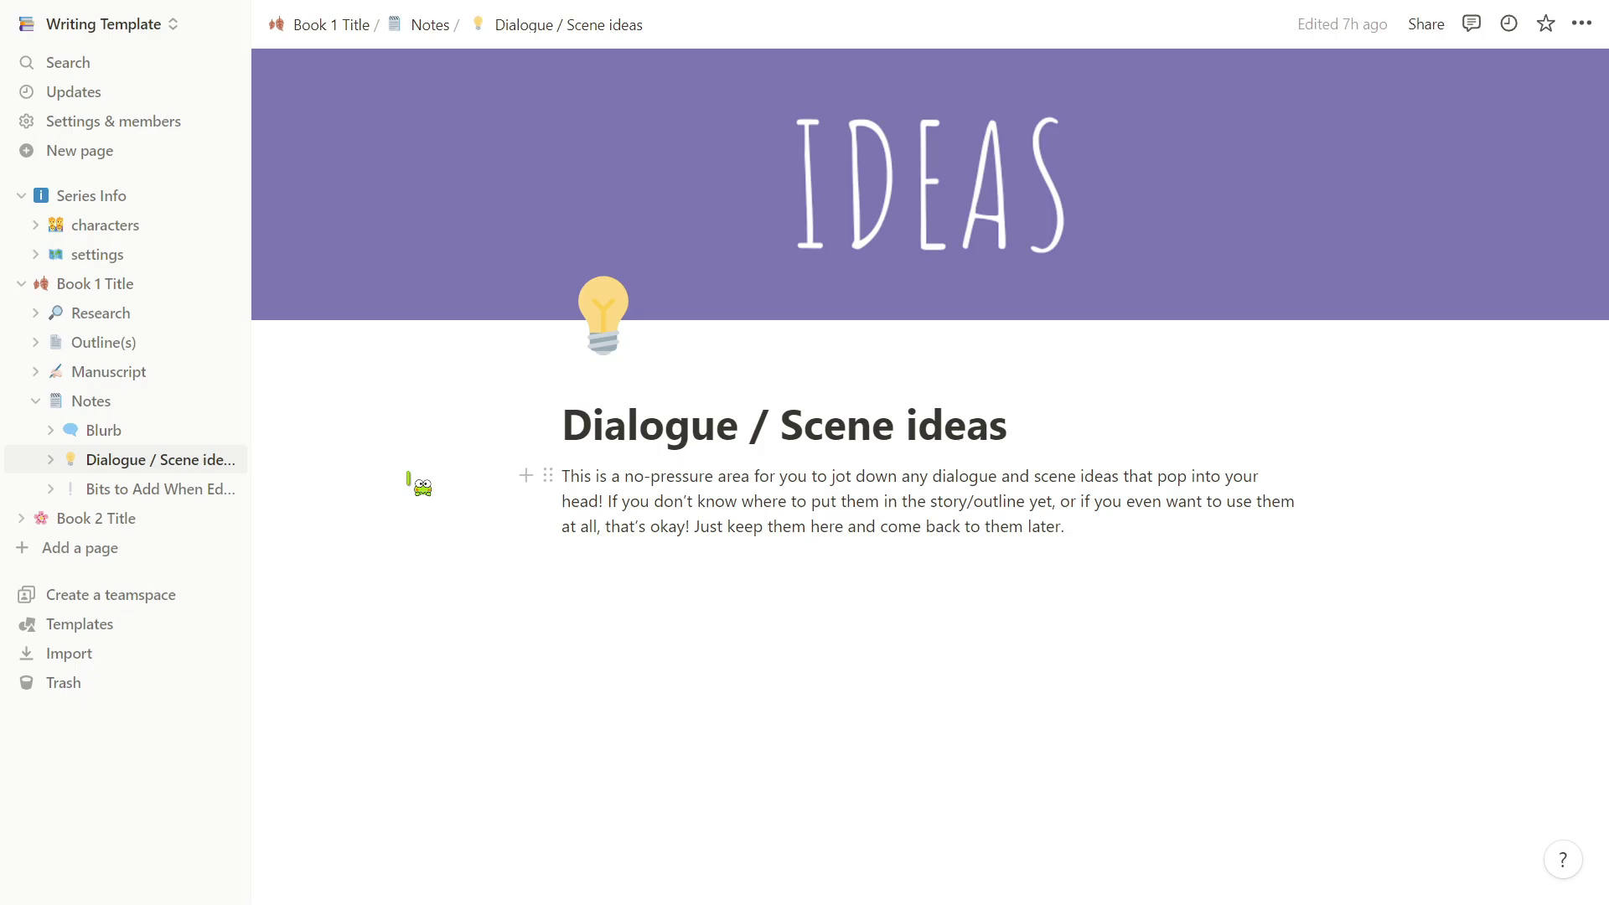
click(147, 489)
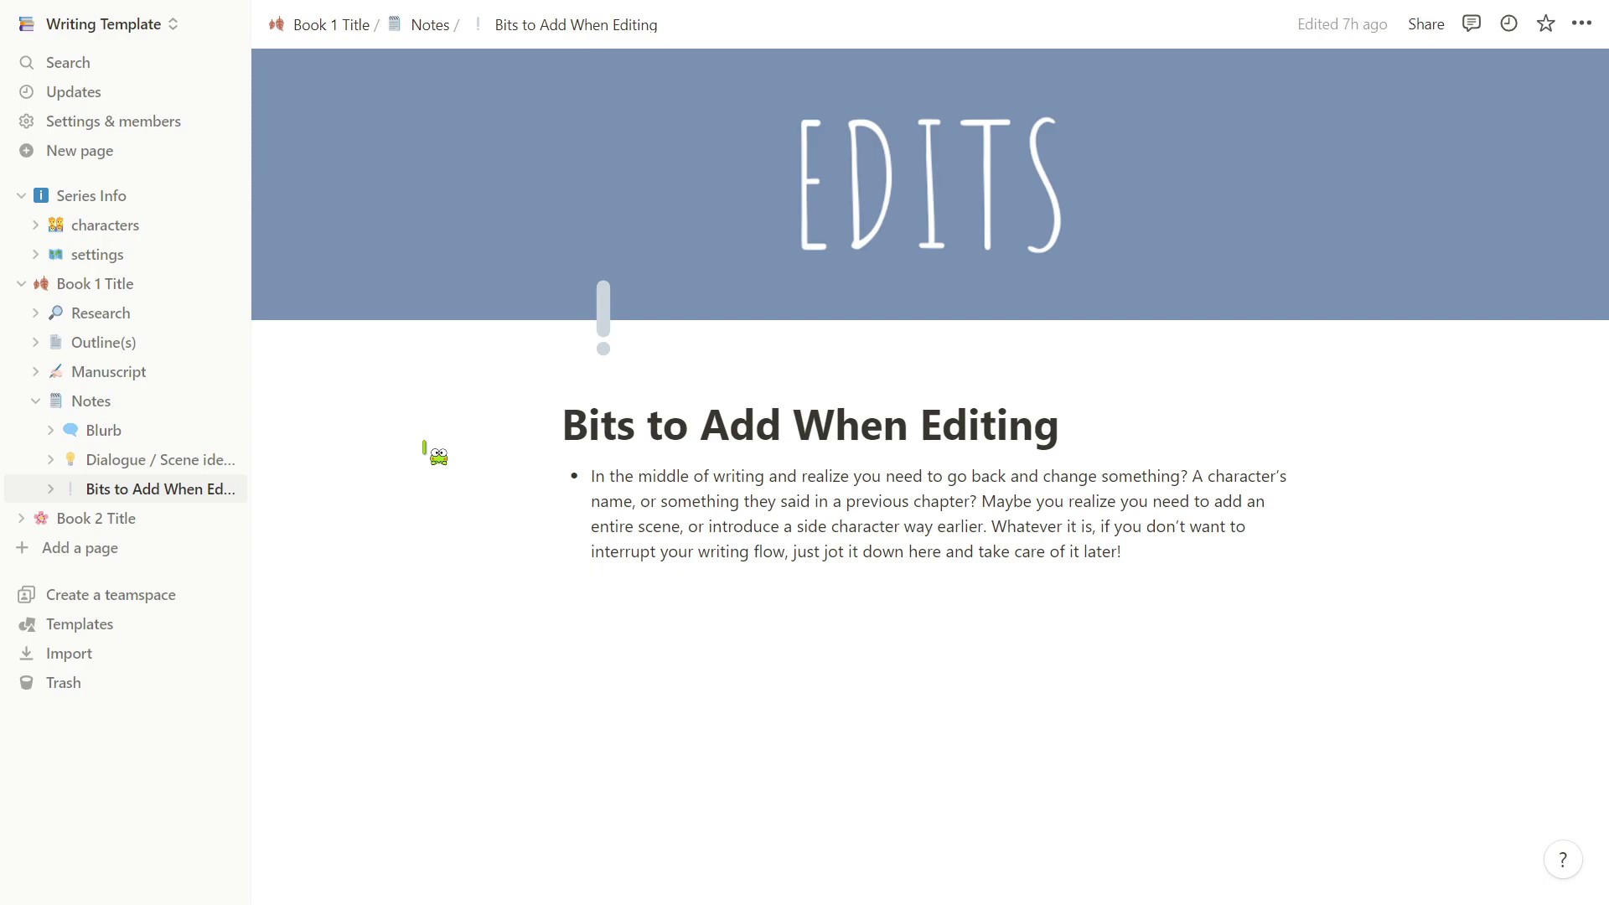
- Collapse the Book 1 Title and Series Info subpage lists in the sidebar
click(21, 283)
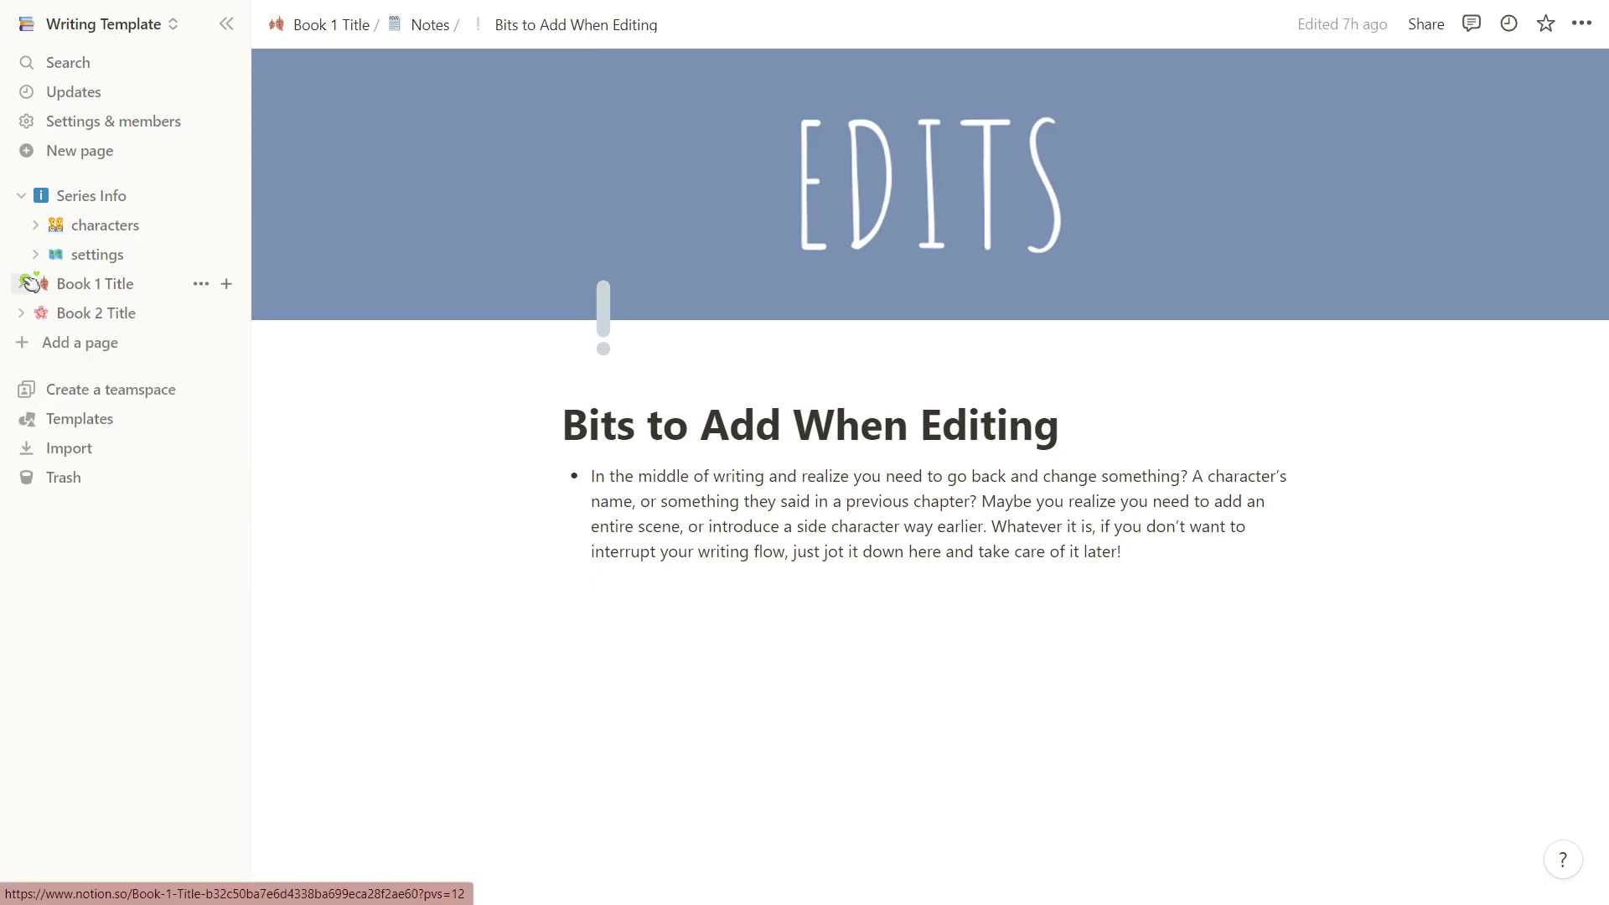
click(92, 283)
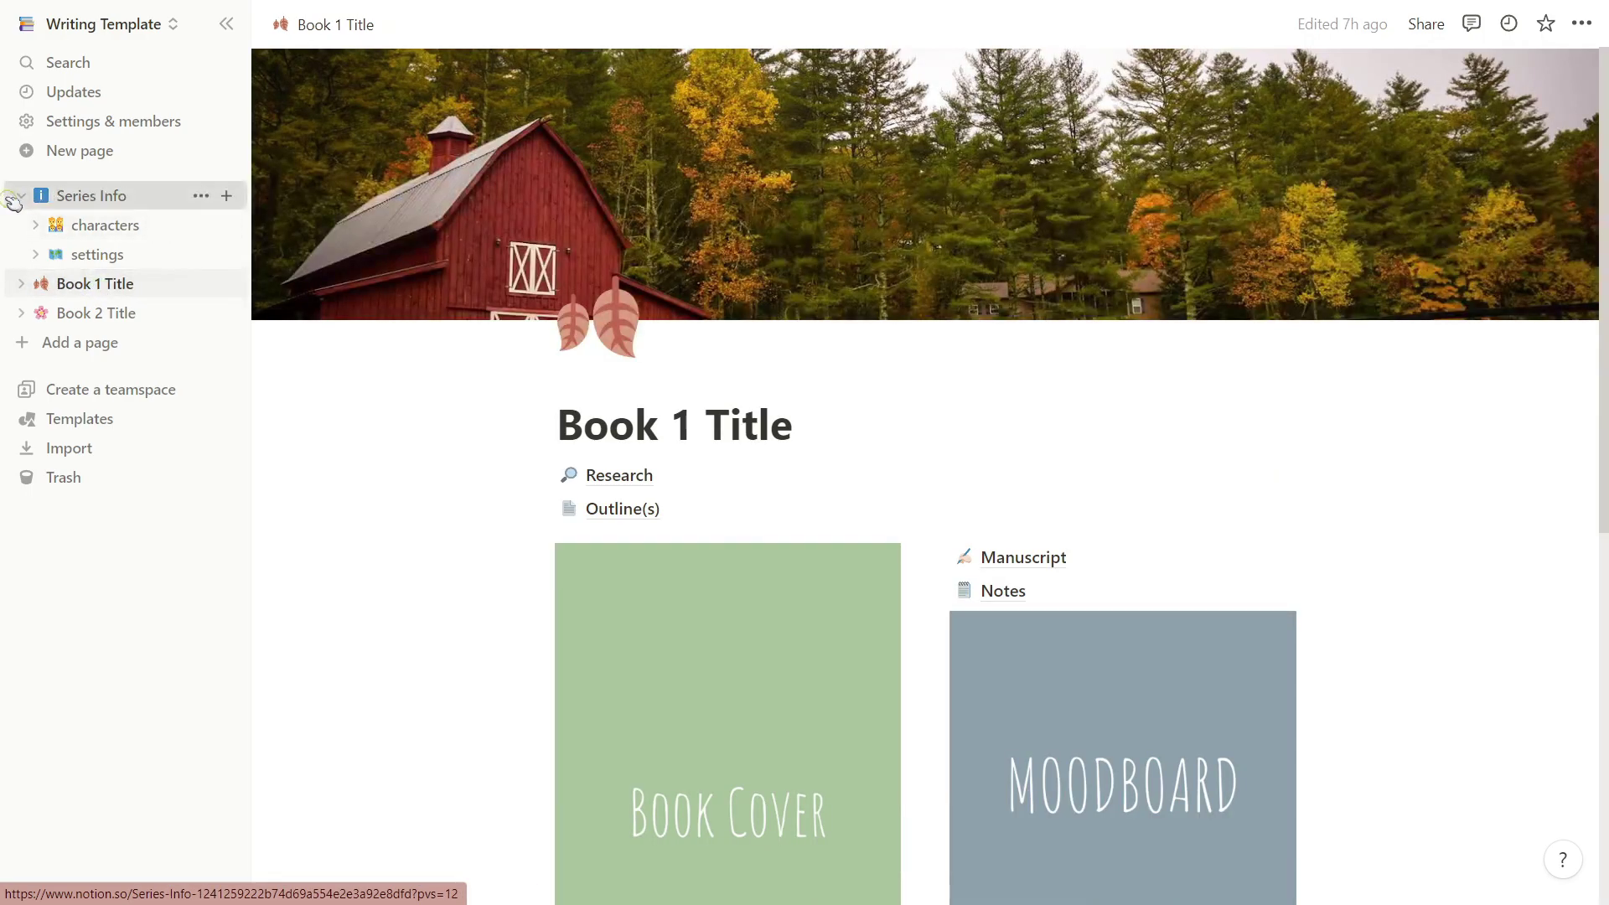
click(88, 195)
click(21, 195)
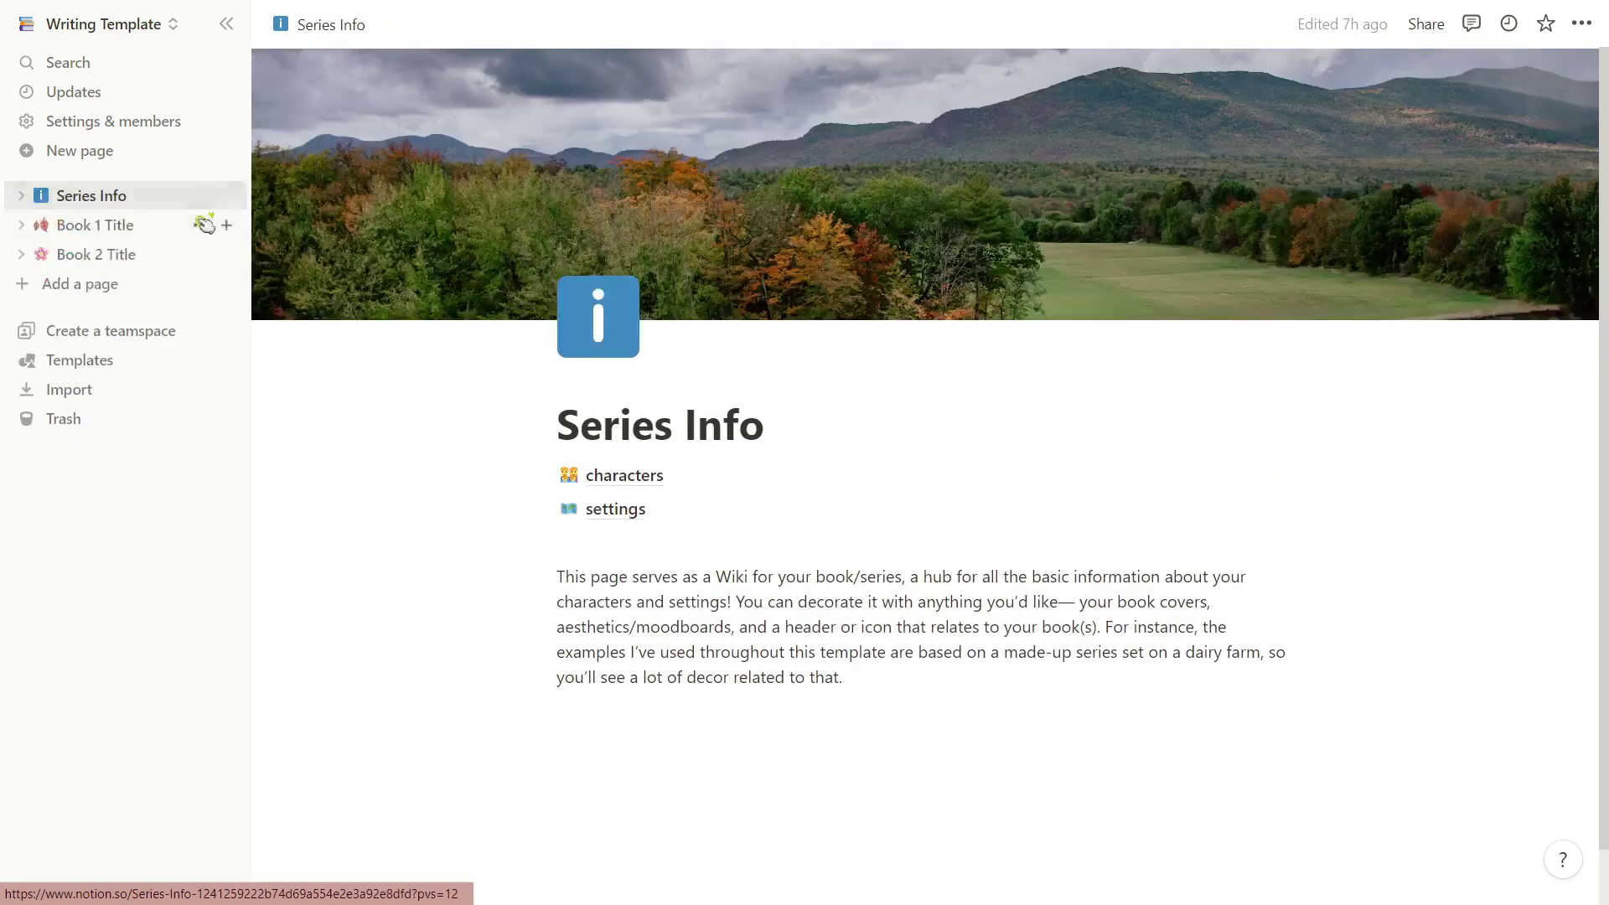
- View the Book 2 Title page and expand its Research, Outline(s), Manuscript and Notes subpages
click(146, 254)
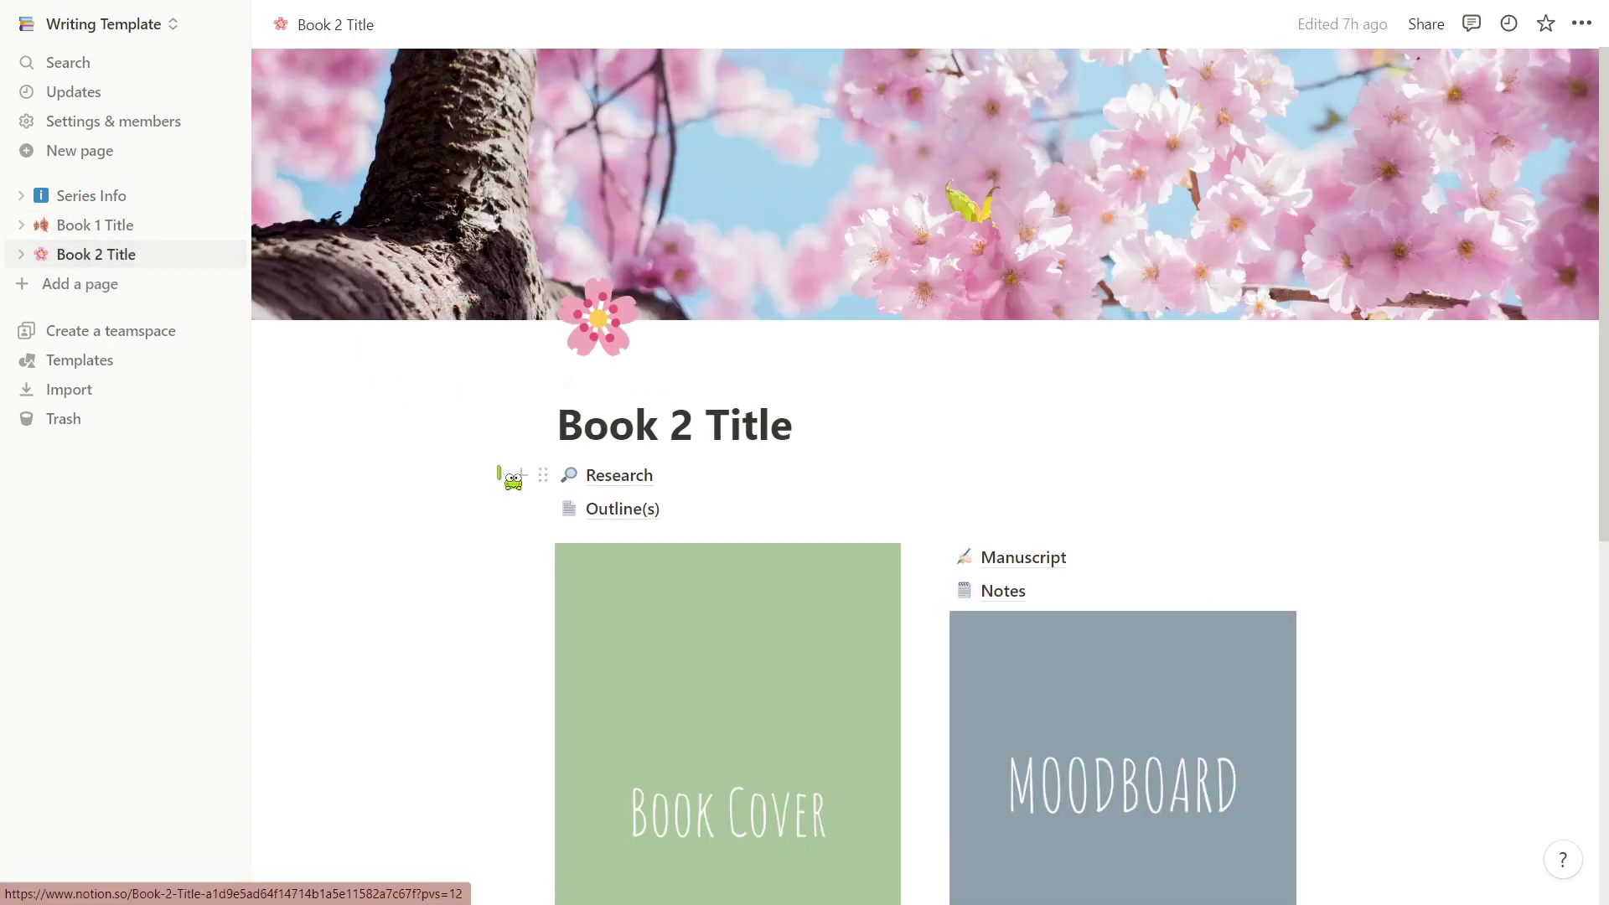
scroll(510, 477, down, 3)
scroll(509, 480, up, 3)
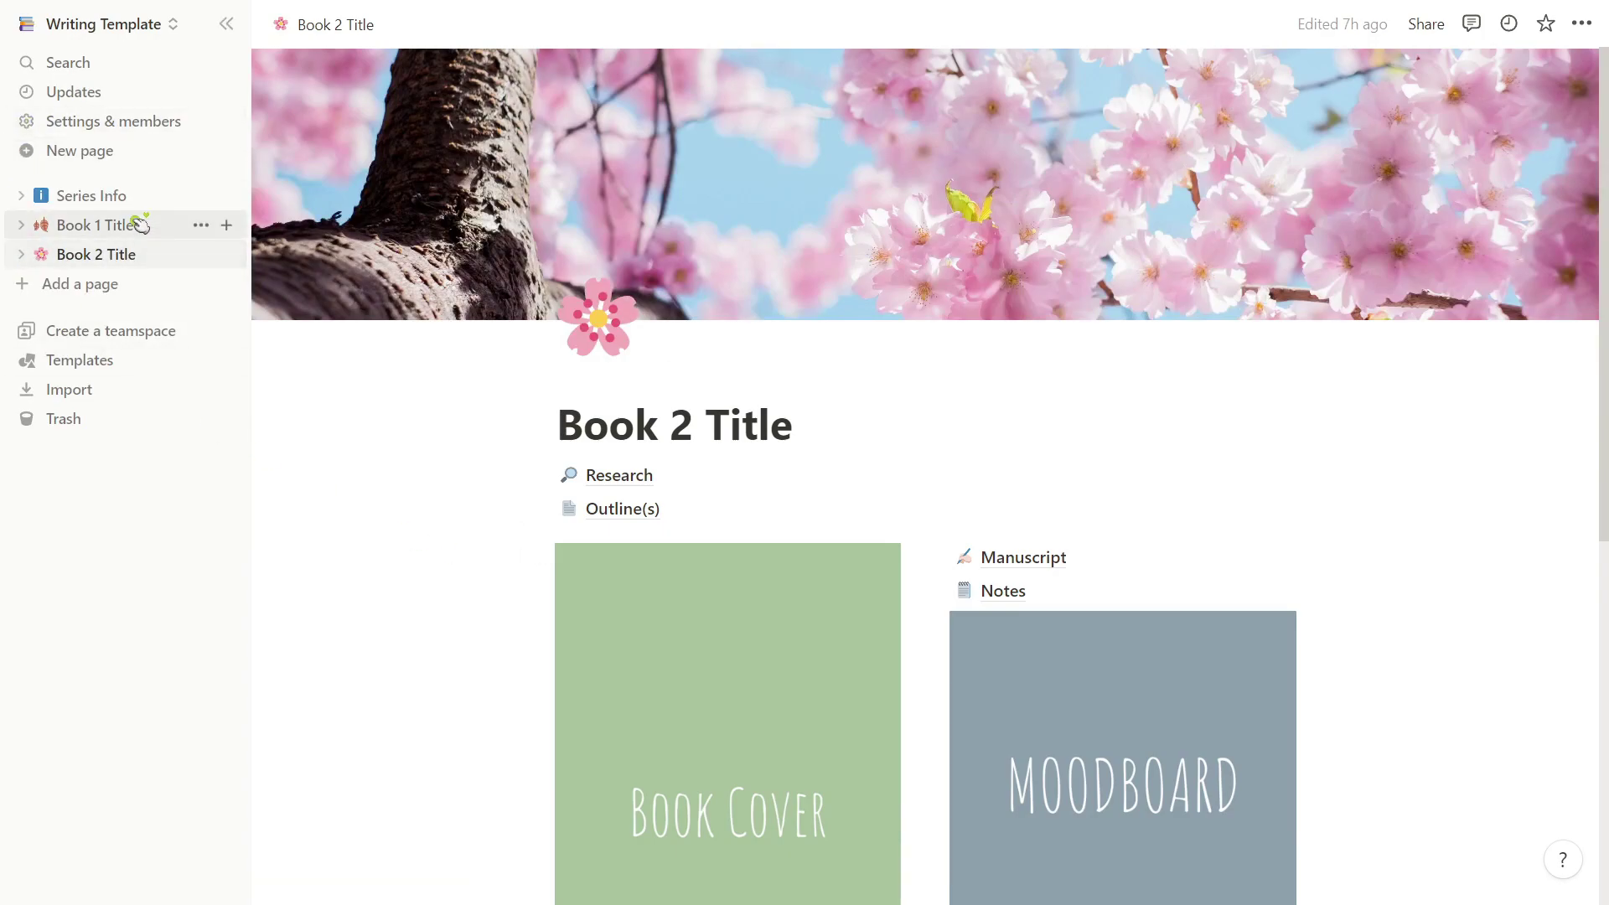
scroll(429, 537, down, 5)
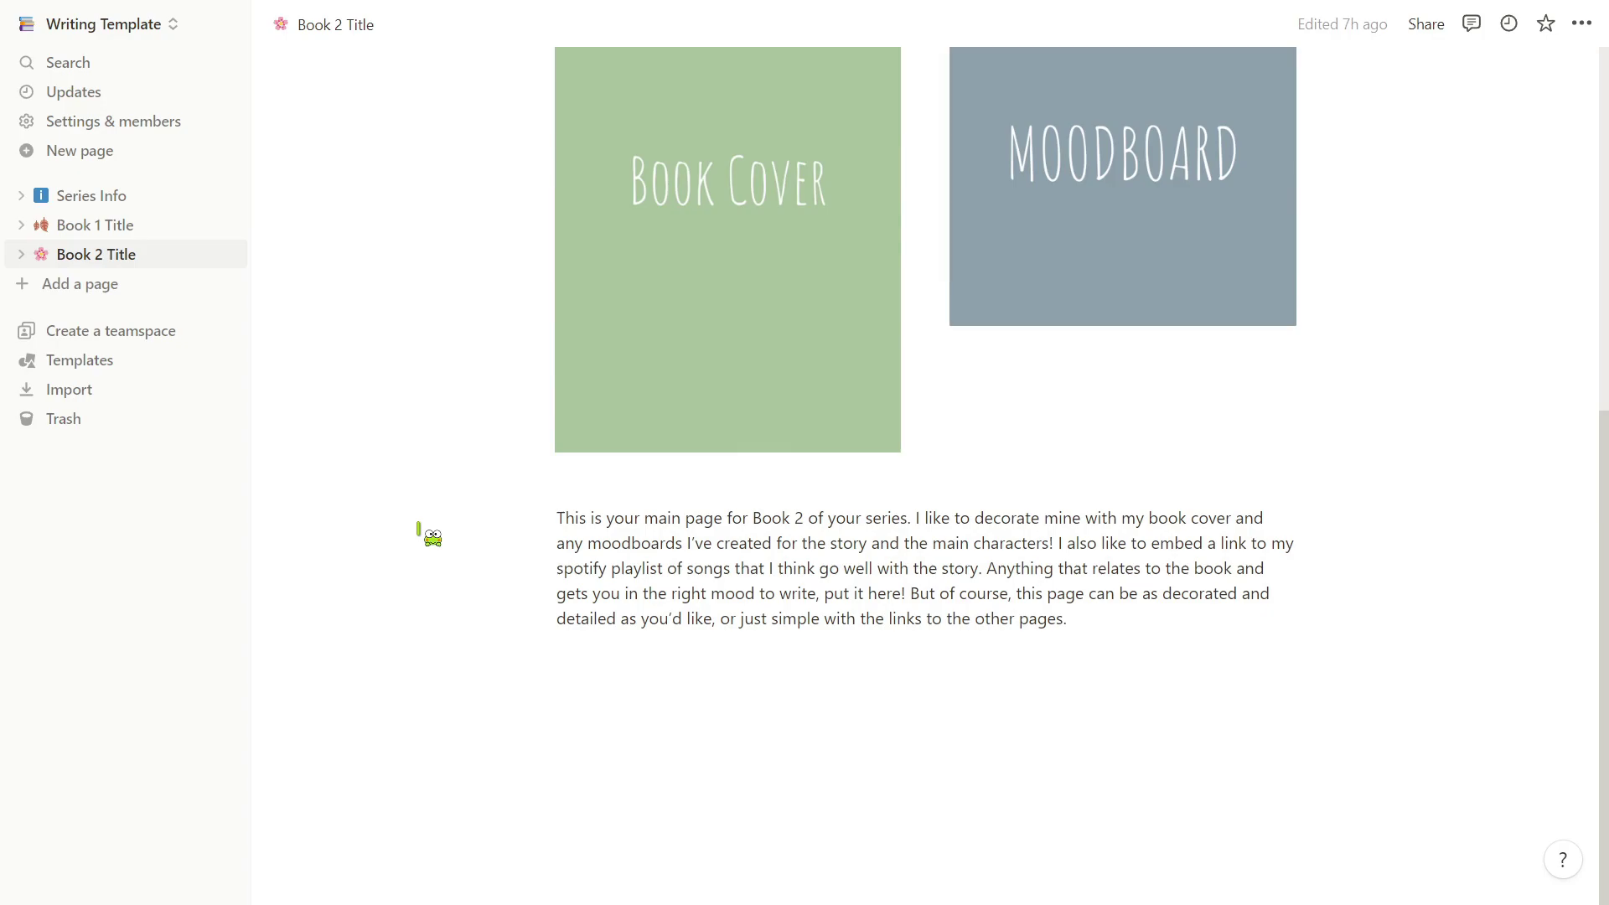
scroll(429, 536, up, 5)
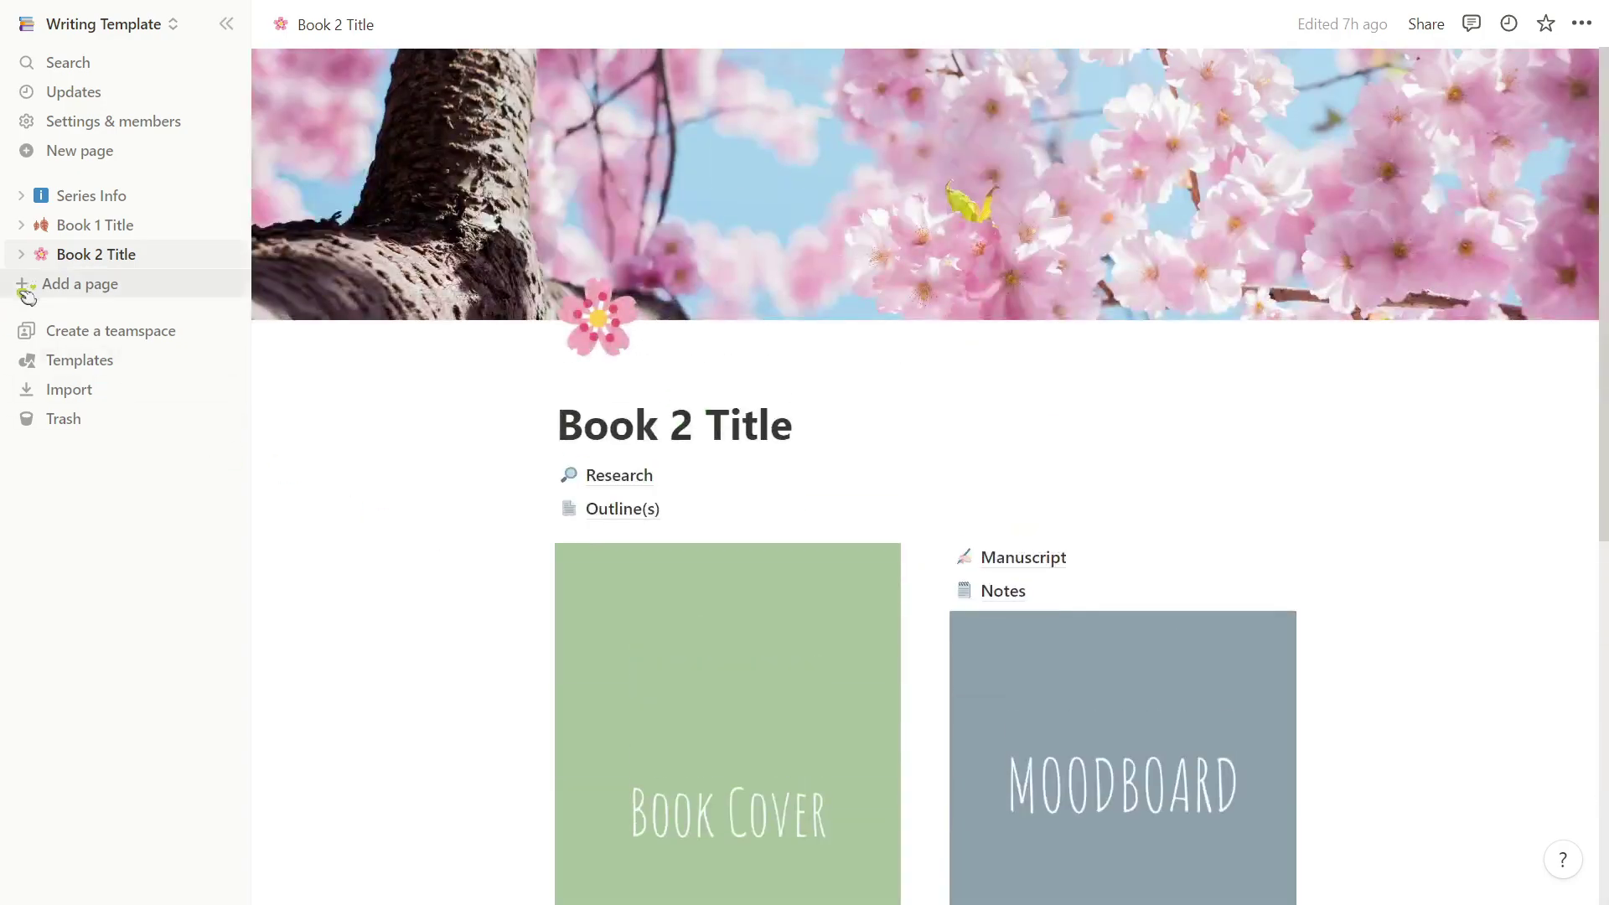
click(21, 254)
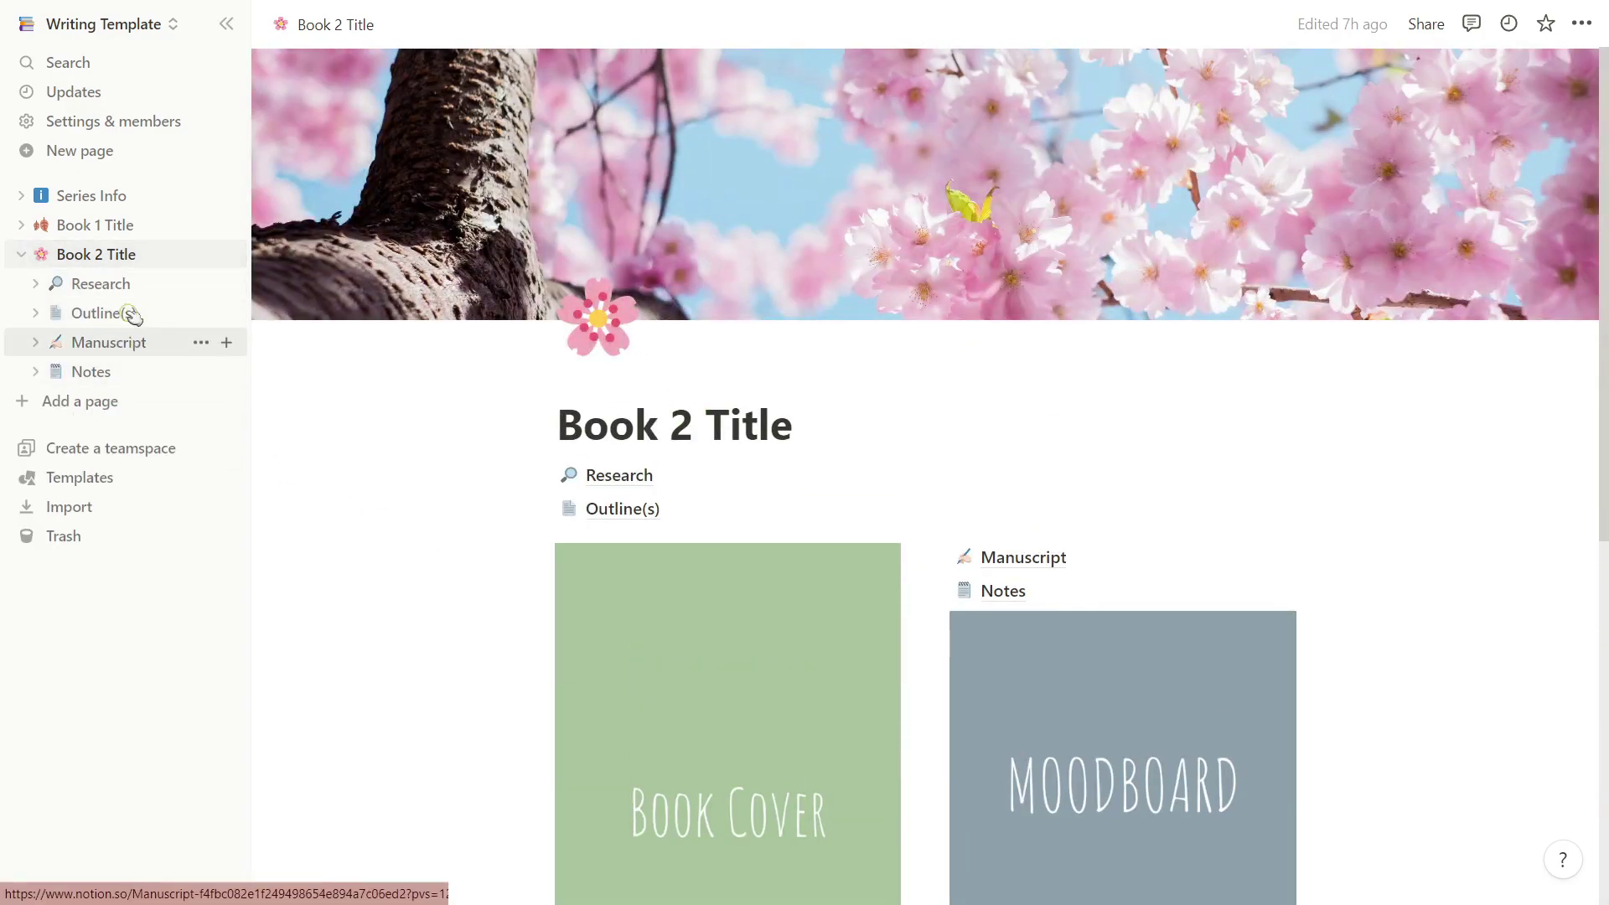
- Collapse Book 2 Title, dismiss its page options unchanged, and go to Series Info
click(21, 254)
click(201, 253)
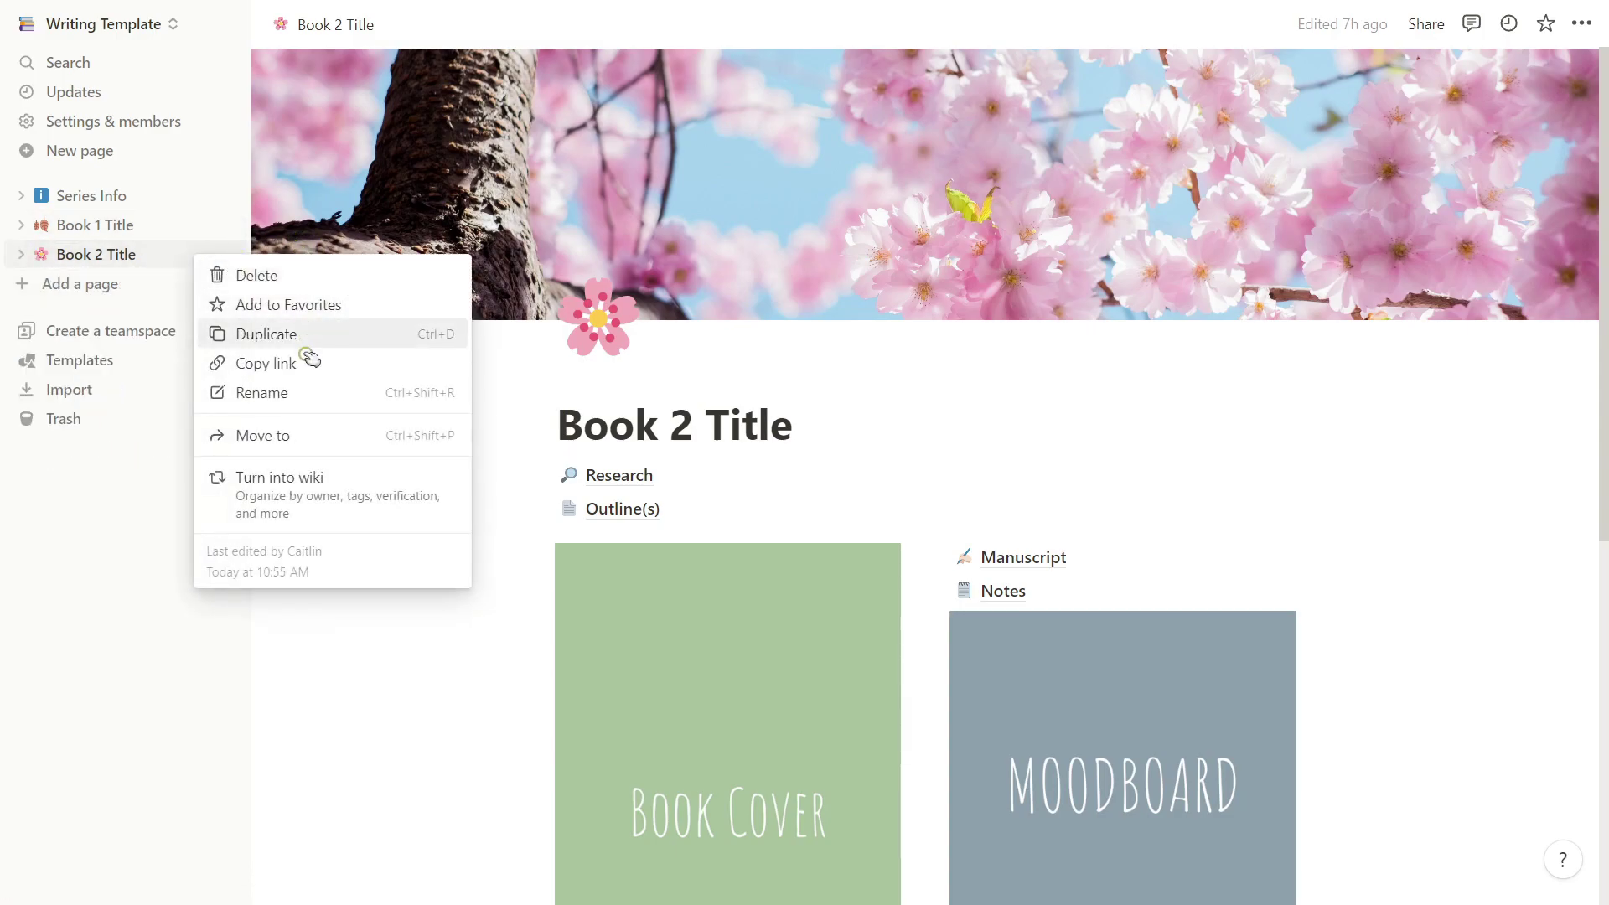
click(33, 258)
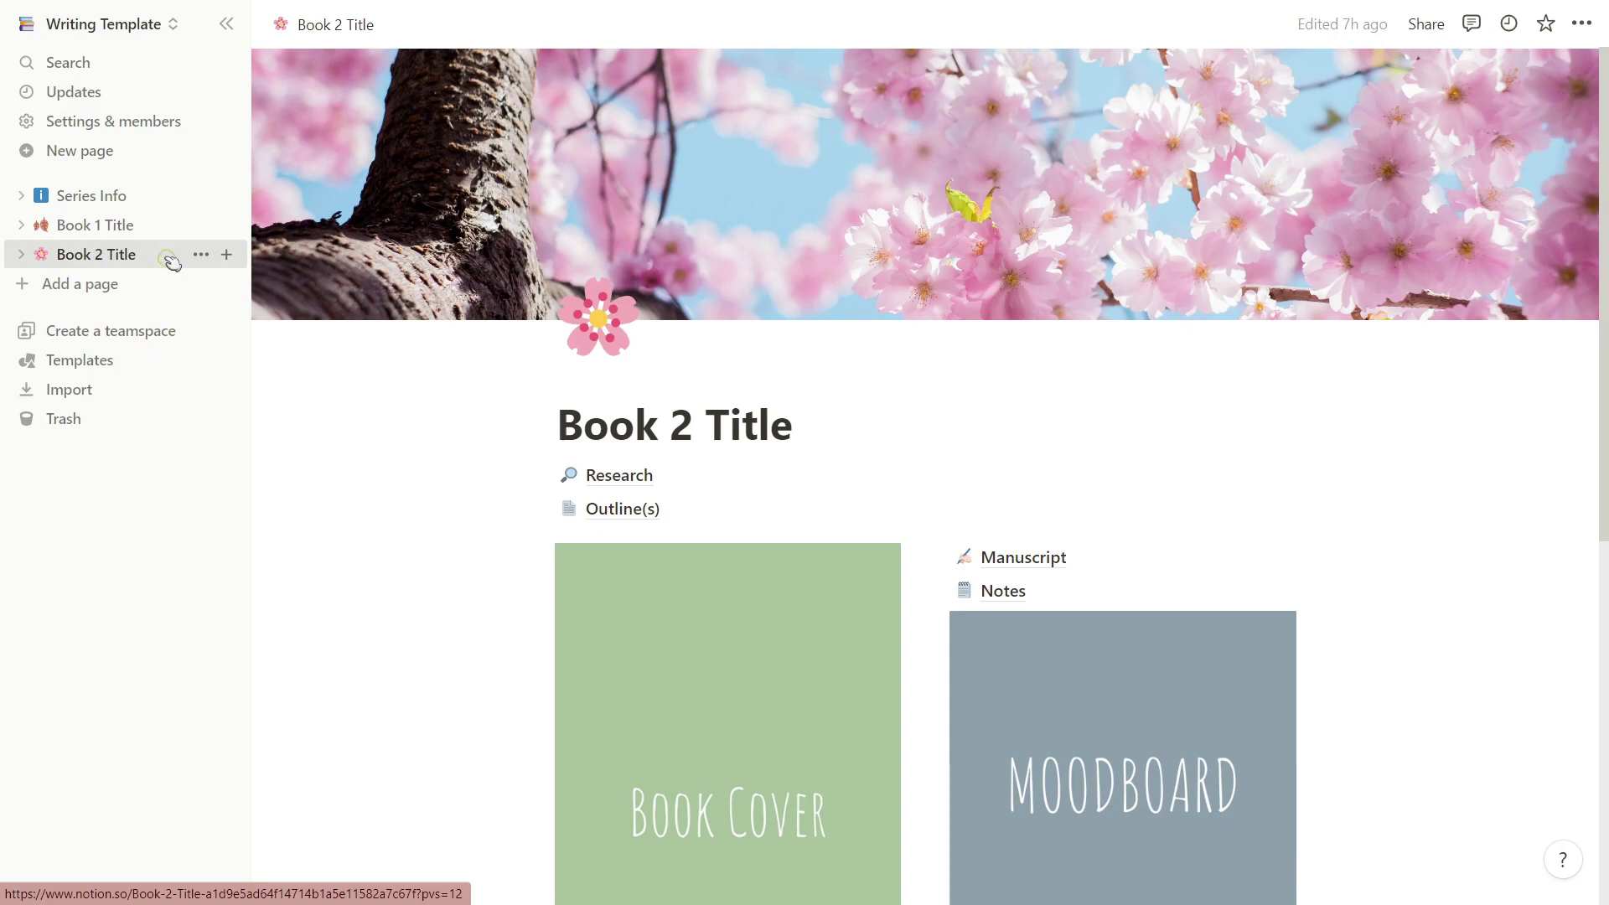
click(137, 198)
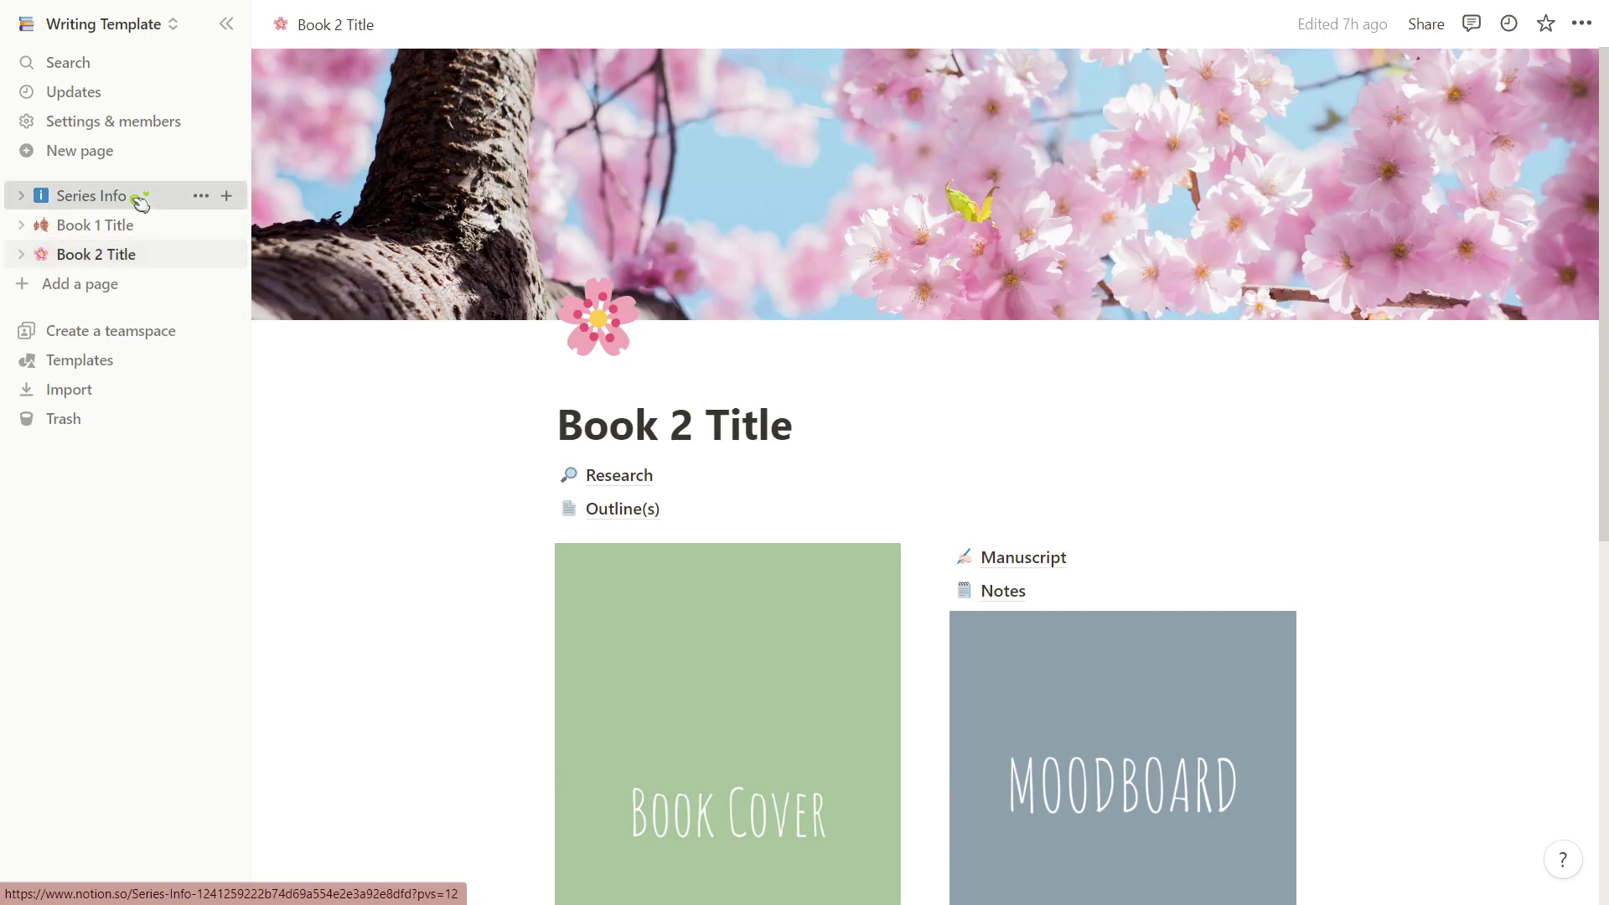